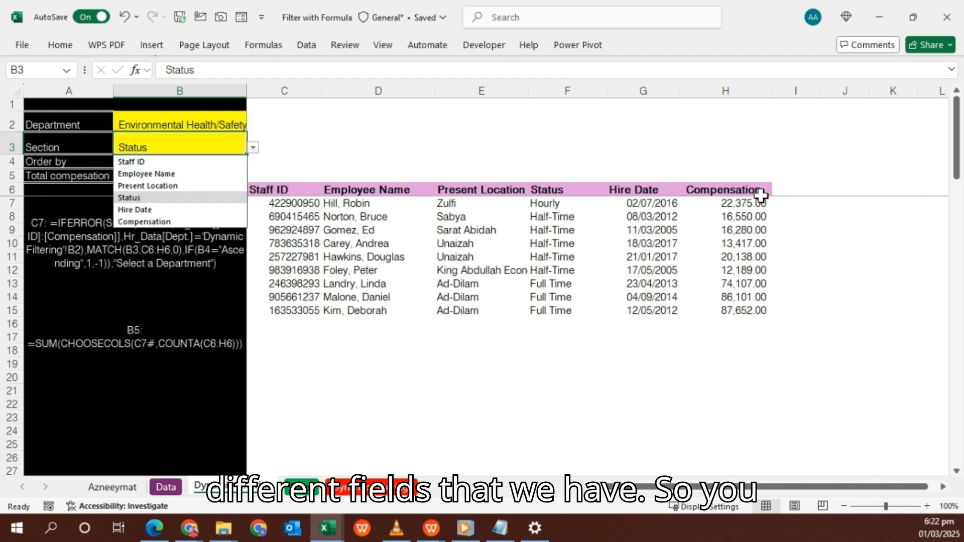
Set the Section selector to Employee Name, and switch Order by to Ascending and back to Decending
{"action": "left_click", "coordinate": [137, 175]}
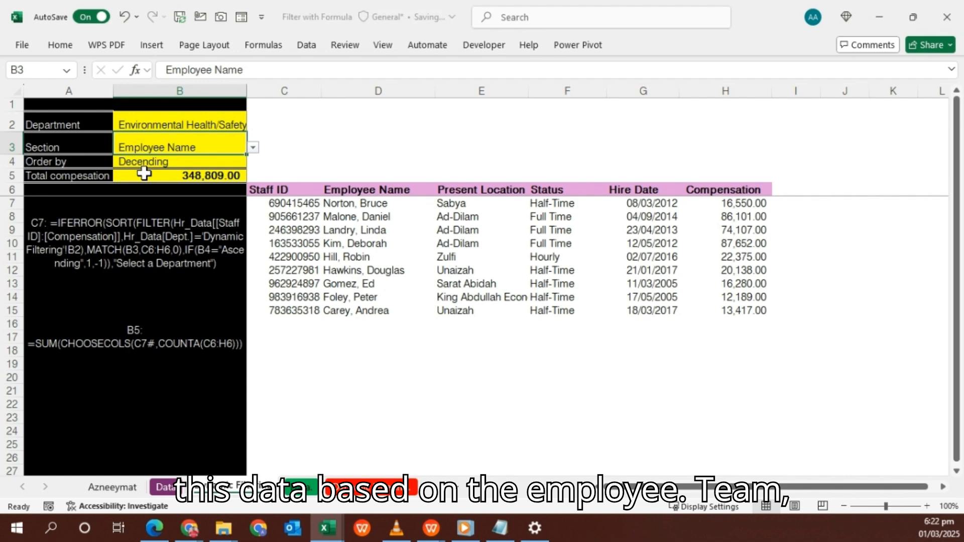
{"action": "left_click", "coordinate": [152, 162]}
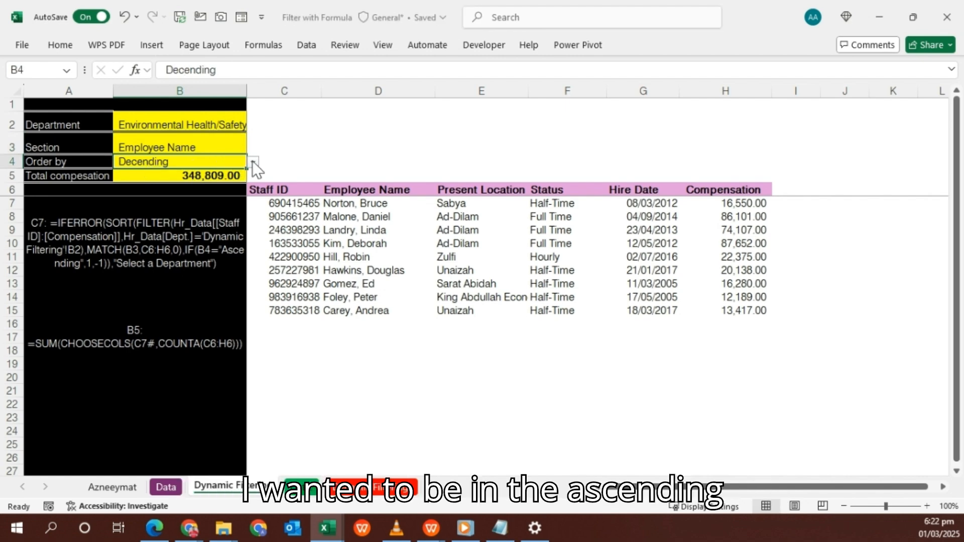
{"action": "left_click", "coordinate": [253, 162]}
{"action": "left_click", "coordinate": [126, 176]}
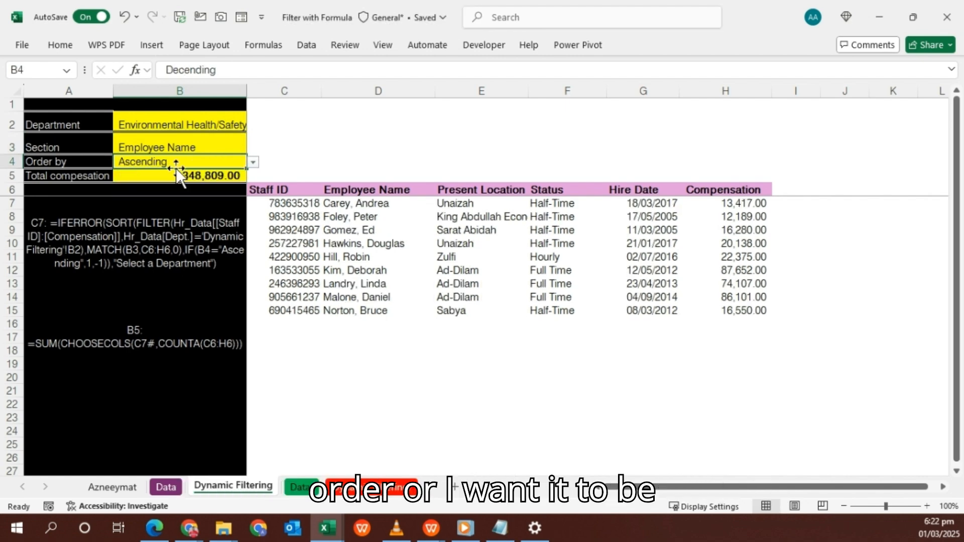
{"action": "left_click", "coordinate": [253, 162]}
{"action": "left_click", "coordinate": [183, 189]}
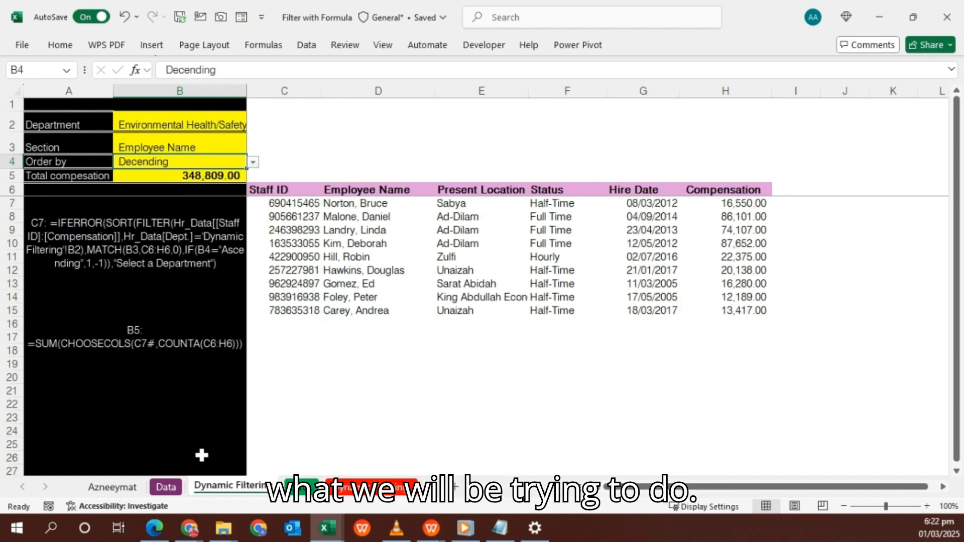
On the Data sheet, filter the Dept. column to Account Management and Environmental Compliance, and remove the filter
{"action": "left_click", "coordinate": [166, 488]}
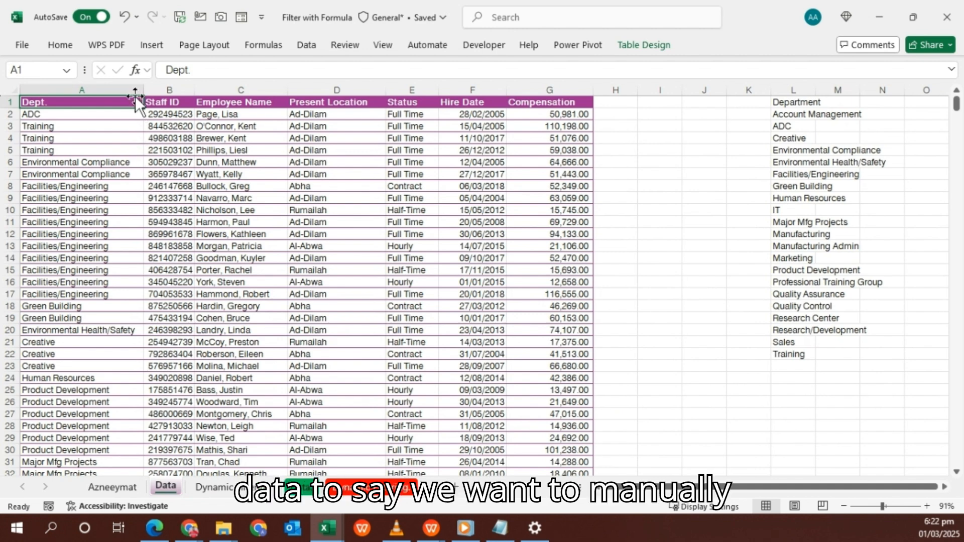
{"action": "key", "text": "ctrl+shift+l"}
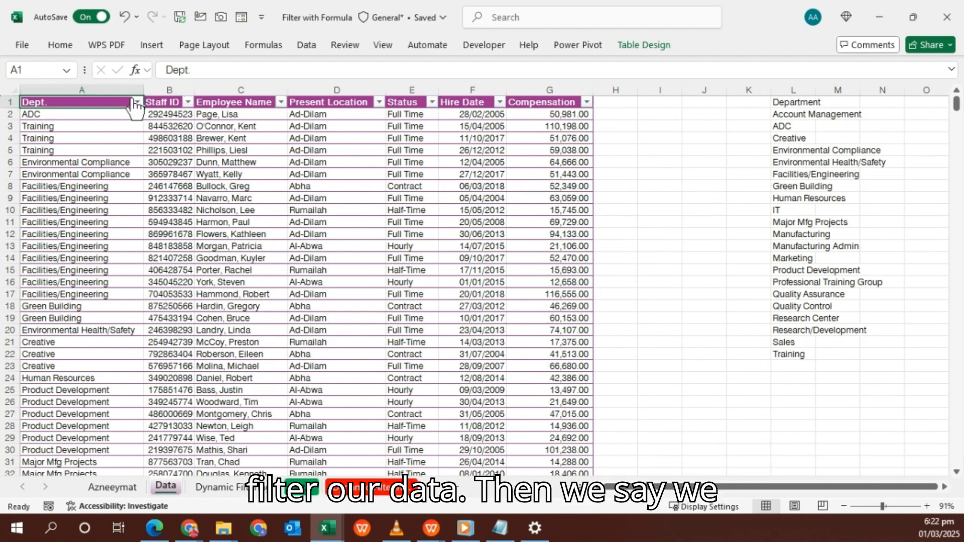
{"action": "left_click", "coordinate": [136, 102]}
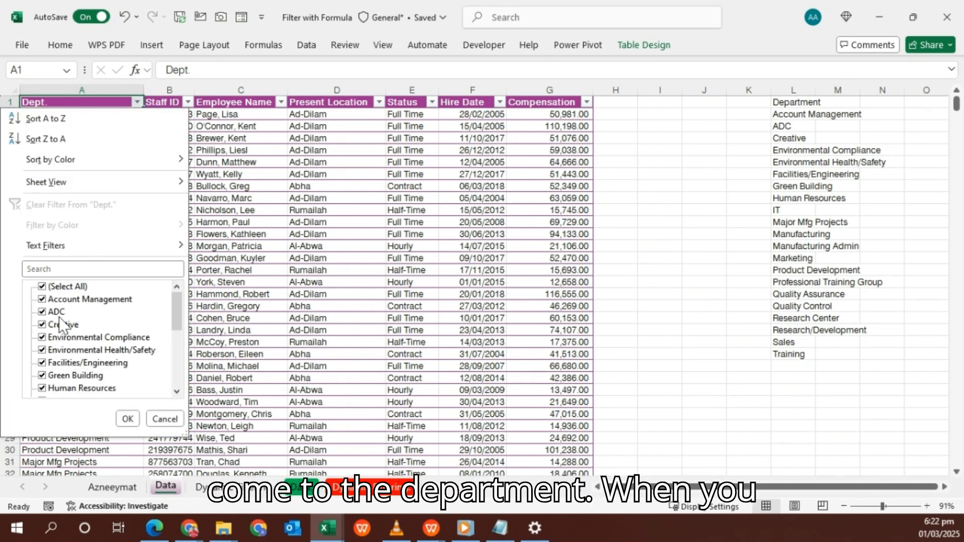
{"action": "left_click", "coordinate": [61, 286]}
{"action": "left_click", "coordinate": [74, 301]}
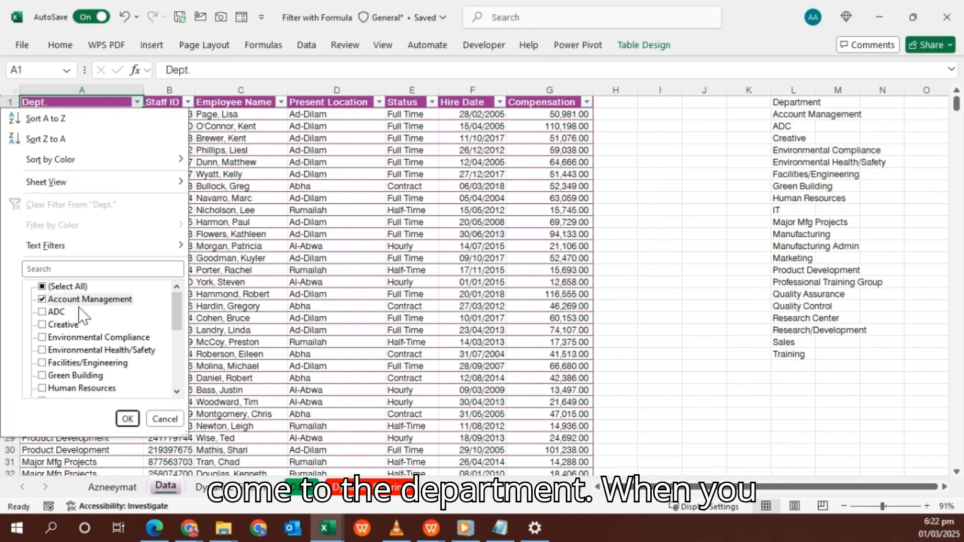
{"action": "left_click", "coordinate": [86, 340]}
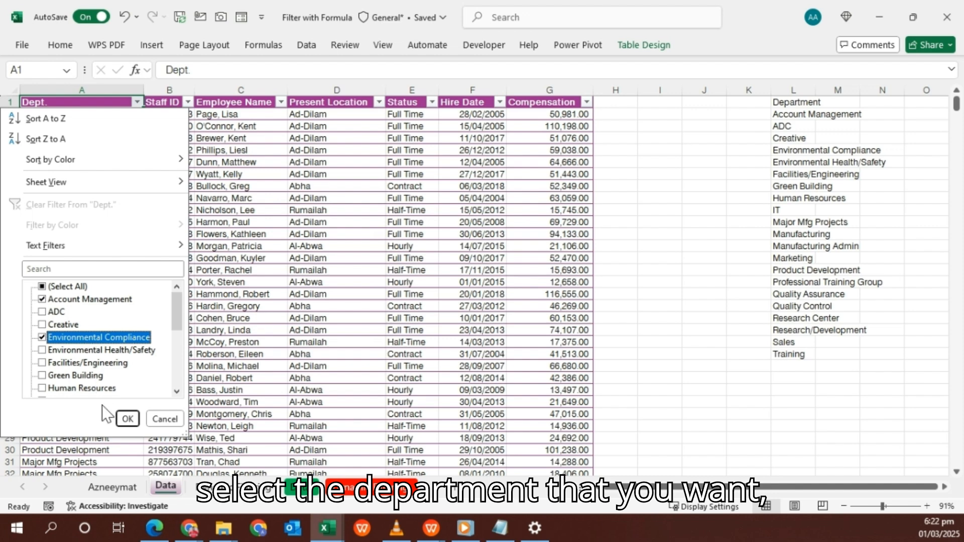
{"action": "left_click", "coordinate": [128, 418]}
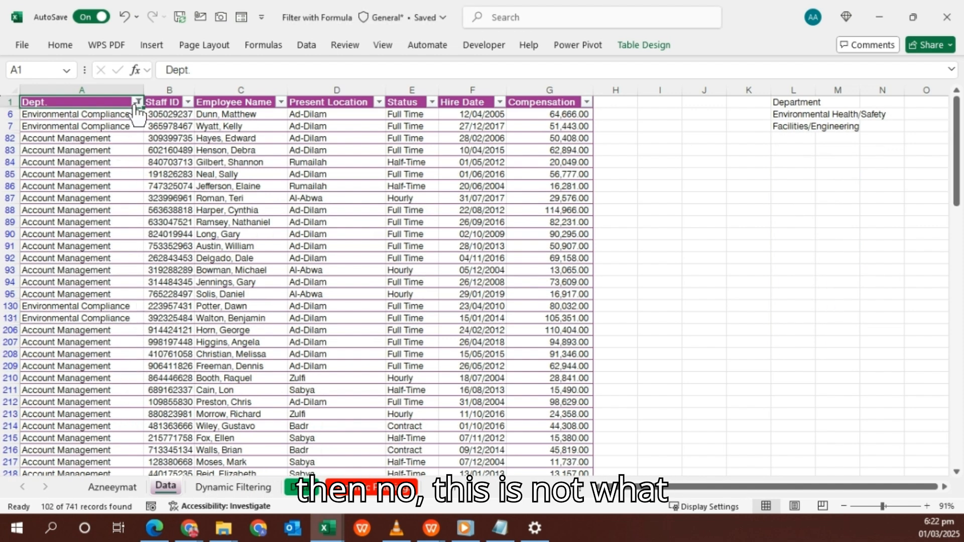
{"action": "key", "text": "ctrl+shift+l"}
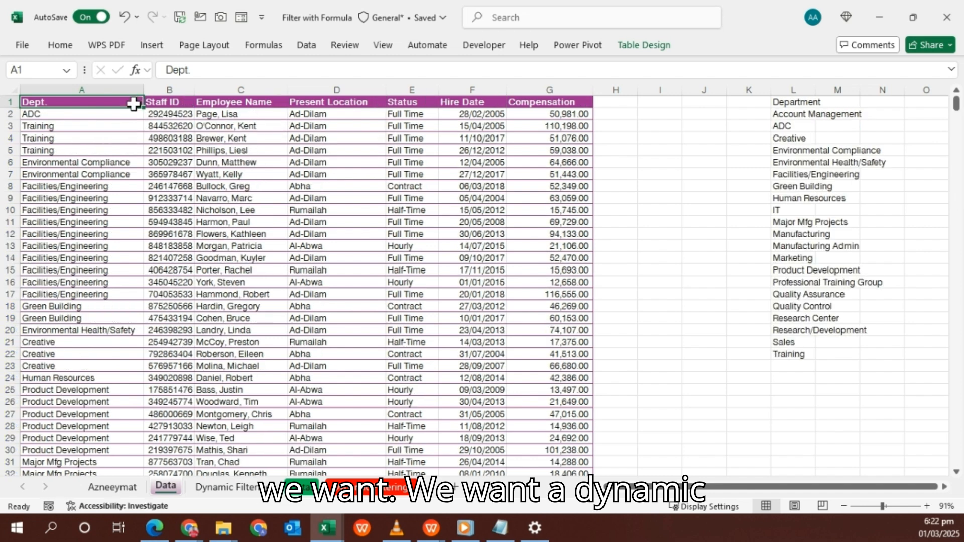
Look over the blank template on the "Dynamic Filtering." sheet, including its Department, Section and Order by input cells
{"action": "left_click", "coordinate": [304, 490]}
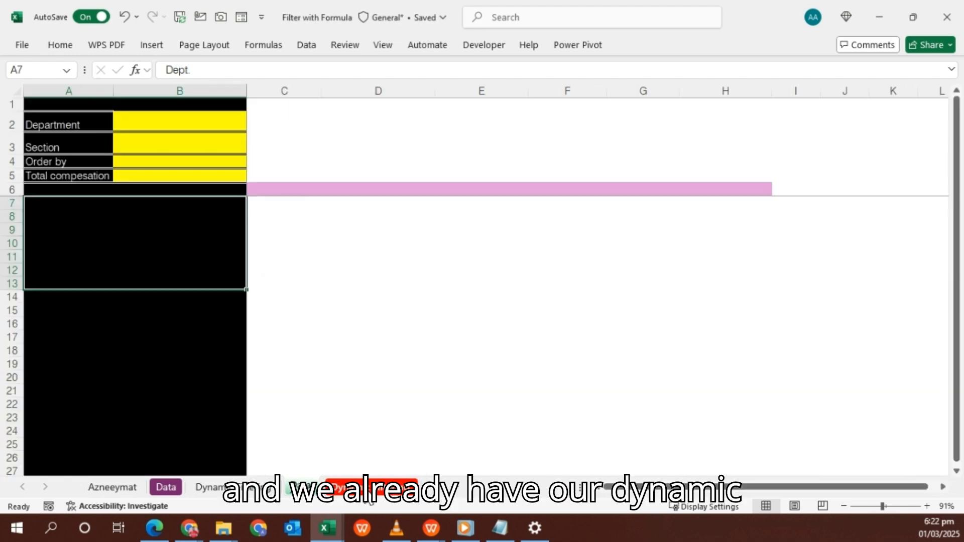
{"action": "left_click", "coordinate": [304, 487]}
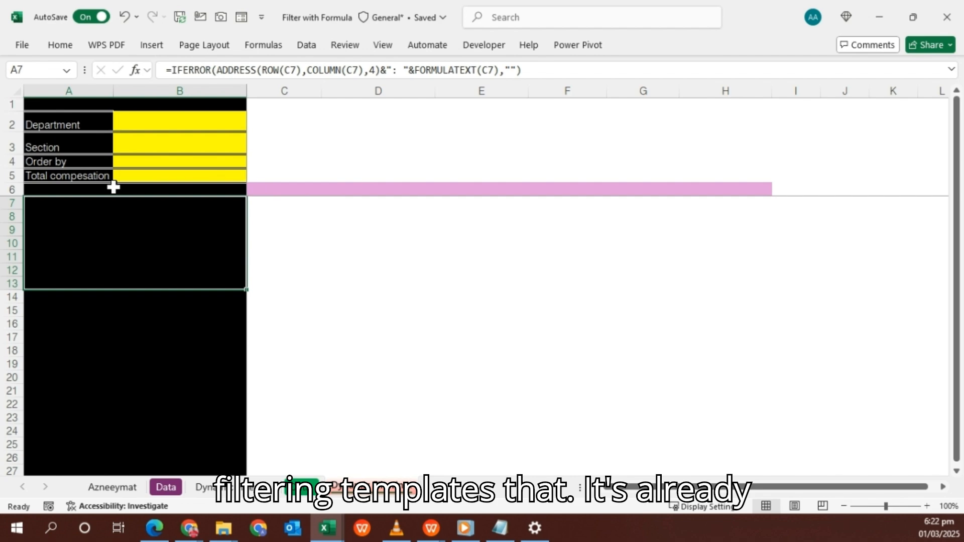
{"action": "left_click", "coordinate": [196, 128]}
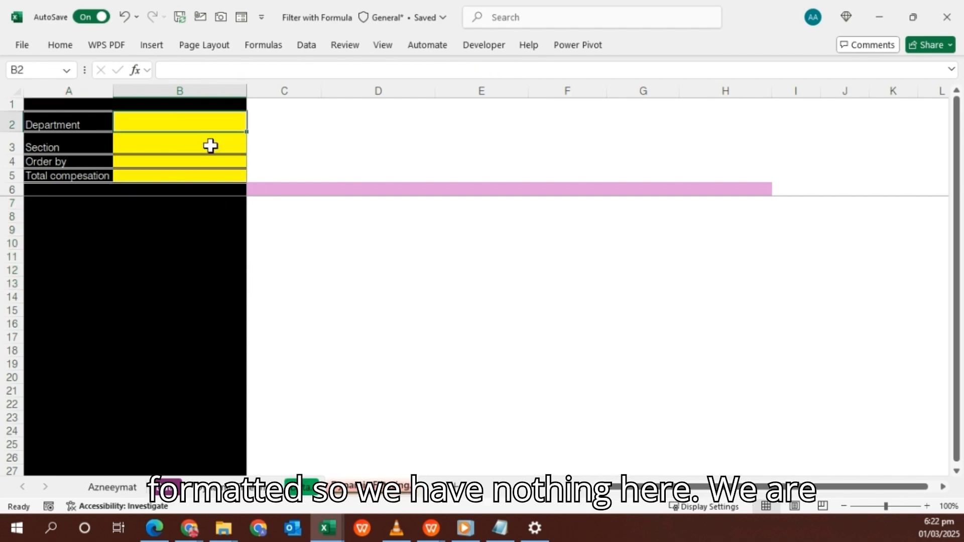
{"action": "left_click", "coordinate": [210, 145]}
{"action": "left_click", "coordinate": [194, 163]}
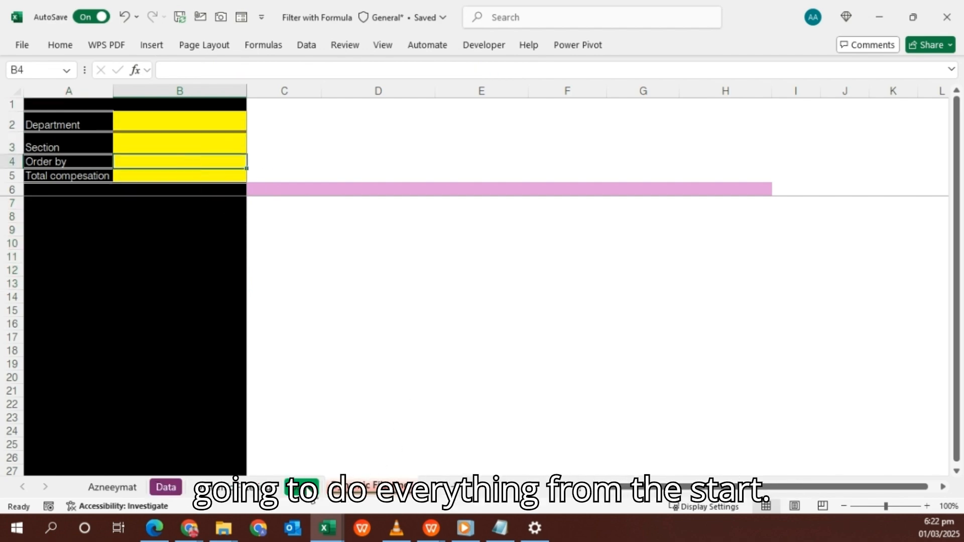
Convert the whole data range A1:G742 on the "Data." sheet into a table with headers
{"action": "left_click", "coordinate": [301, 486]}
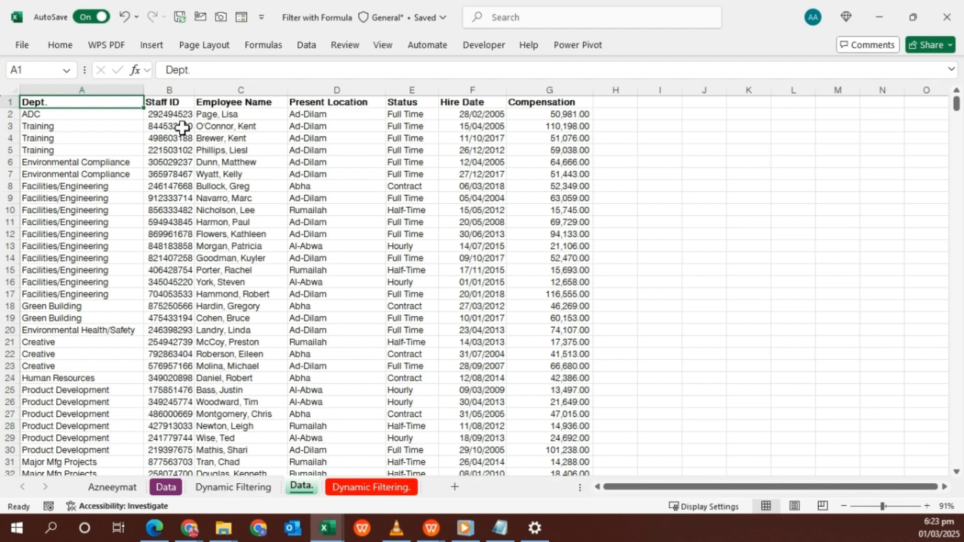
{"action": "left_click", "coordinate": [169, 115]}
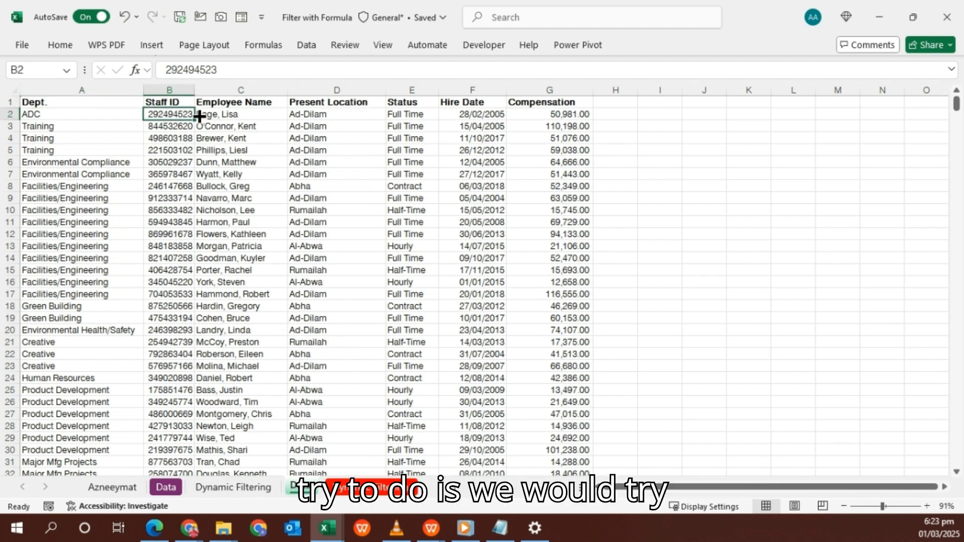
{"action": "left_click", "coordinate": [182, 102]}
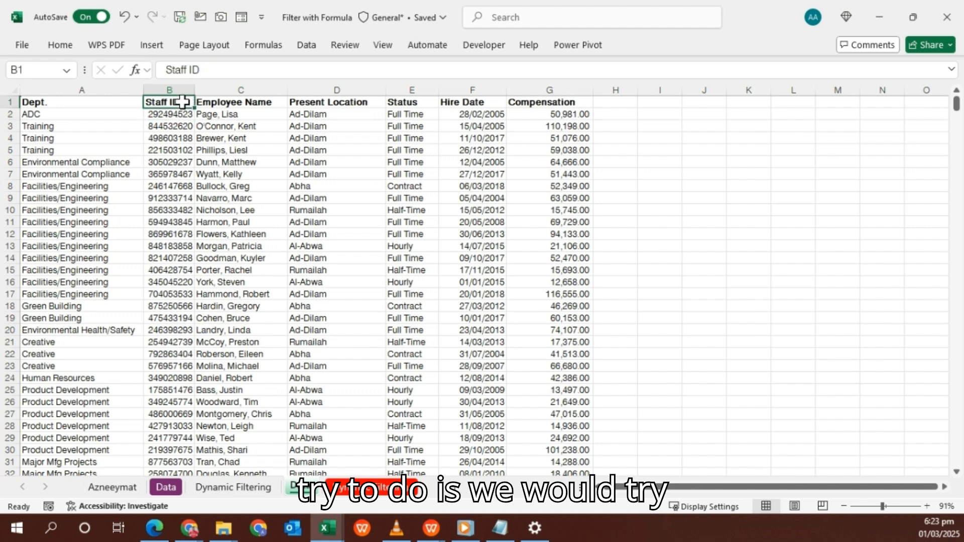
{"action": "key", "text": "Left"}
{"action": "key", "text": "ctrl+shift+Right"}
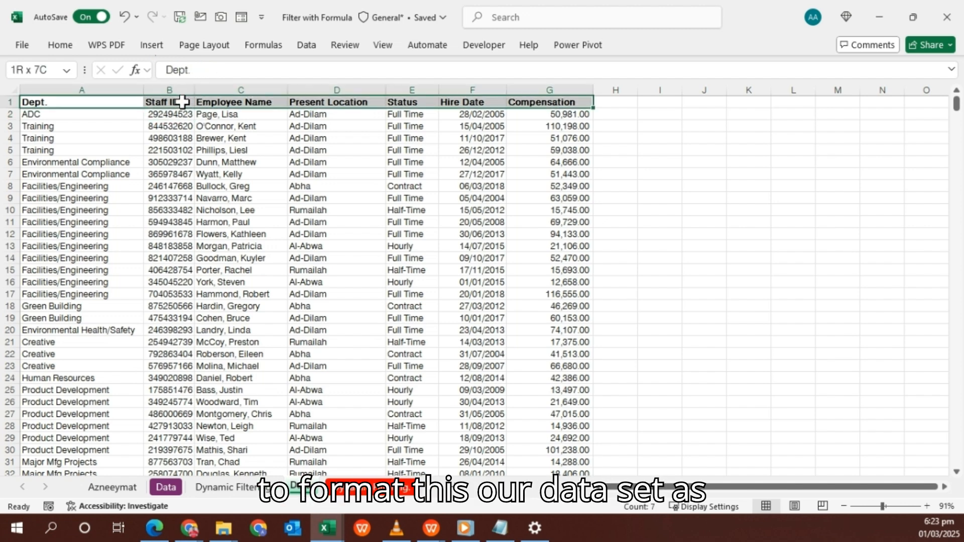
{"action": "key", "text": "ctrl+shift+Down"}
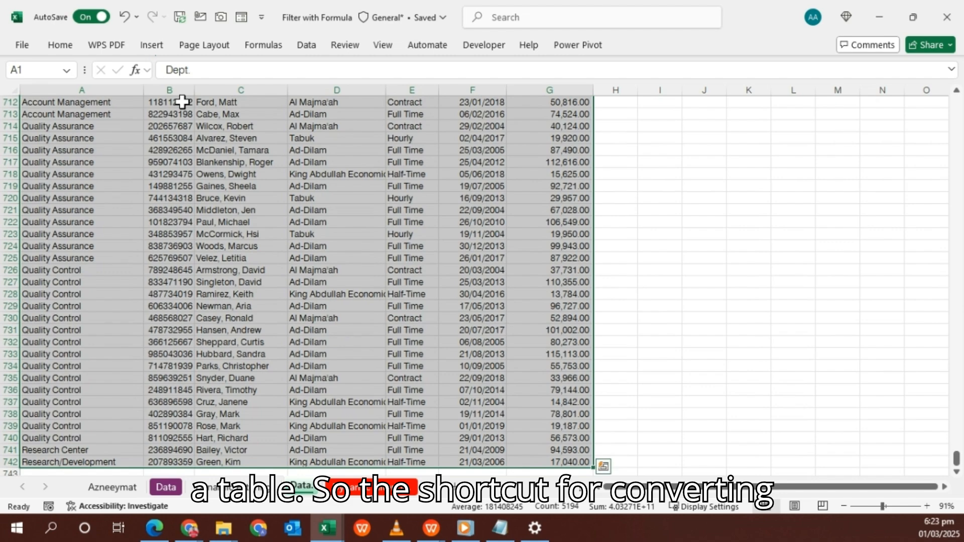
{"action": "key", "text": "ctrl+t"}
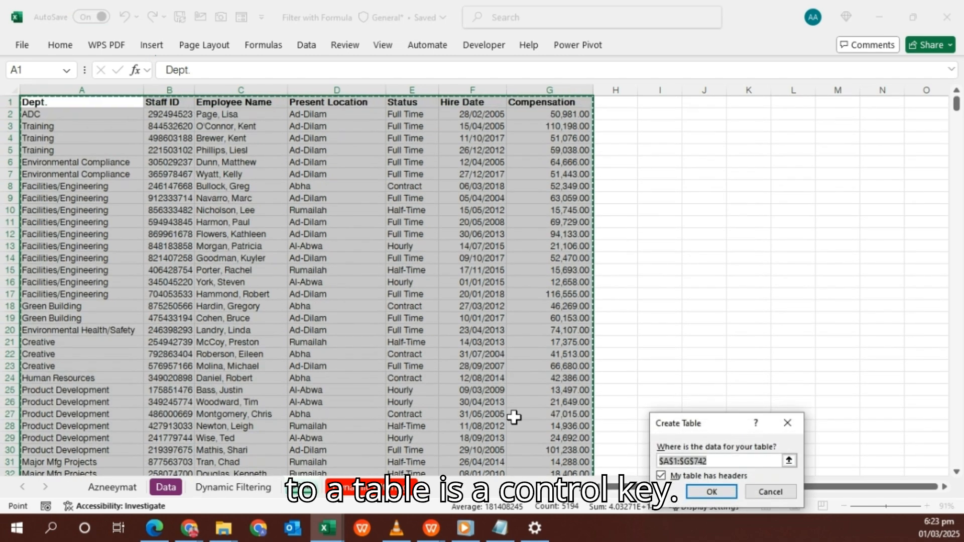
{"action": "left_click", "coordinate": [716, 491]}
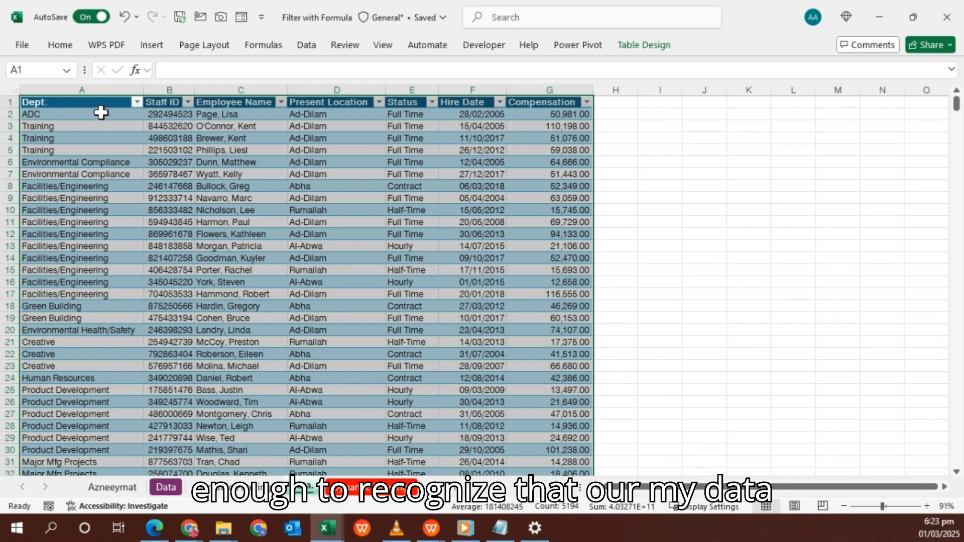
Apply the purple table style with a solid header from the Light group to the new table
{"action": "left_click", "coordinate": [637, 43]}
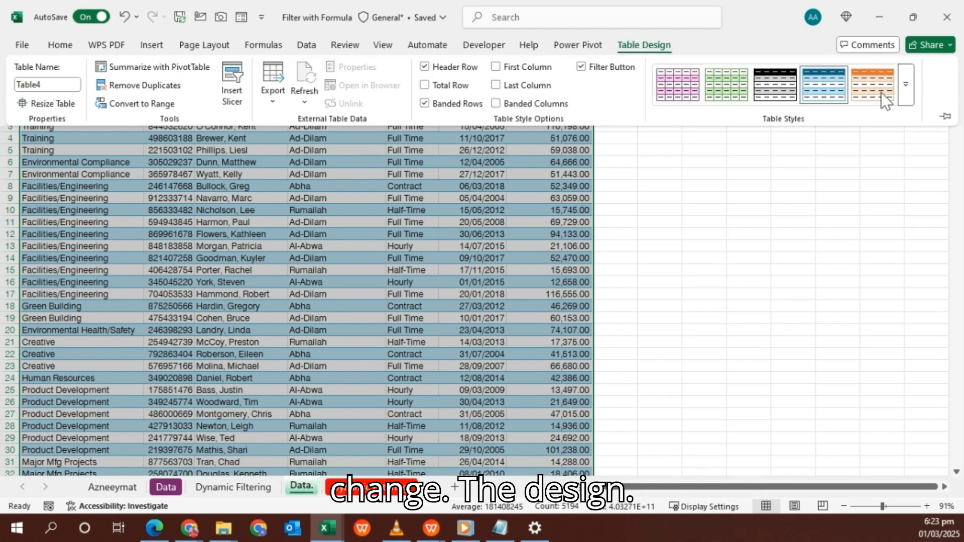
{"action": "left_click", "coordinate": [907, 93]}
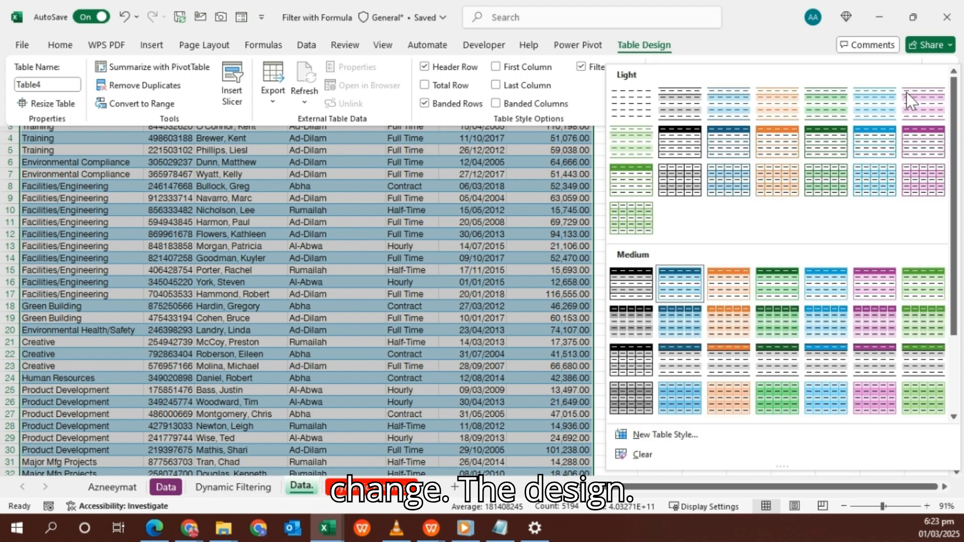
{"action": "left_click", "coordinate": [920, 150]}
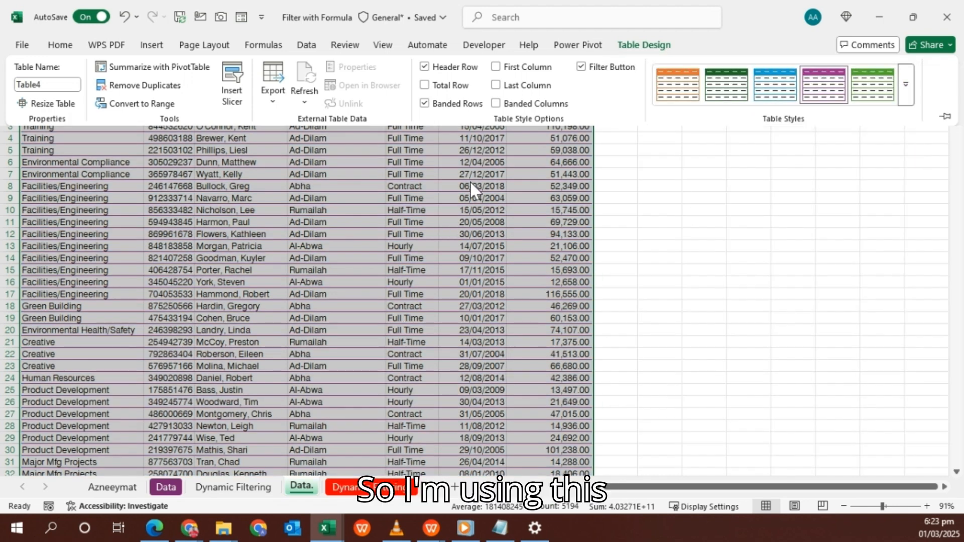
{"action": "left_click", "coordinate": [470, 181]}
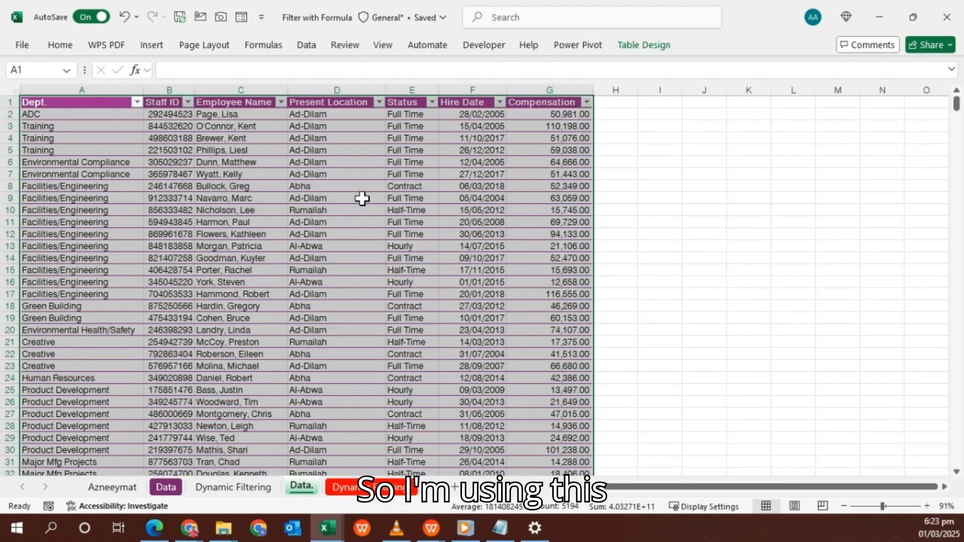
Rename the table as HR_Dataset and deselect the table range
{"action": "left_click", "coordinate": [645, 48]}
{"action": "left_click", "coordinate": [52, 84]}
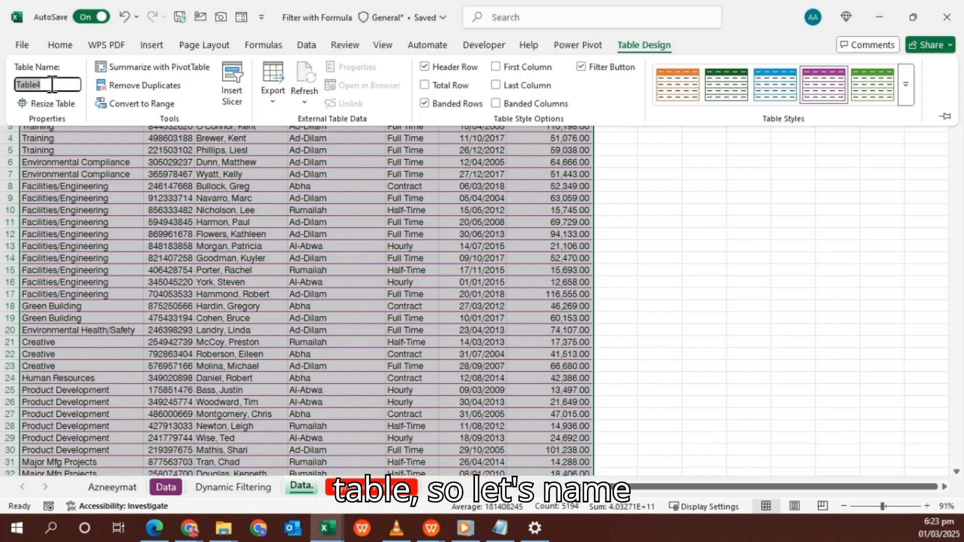
{"action": "type", "text": "HR_"}
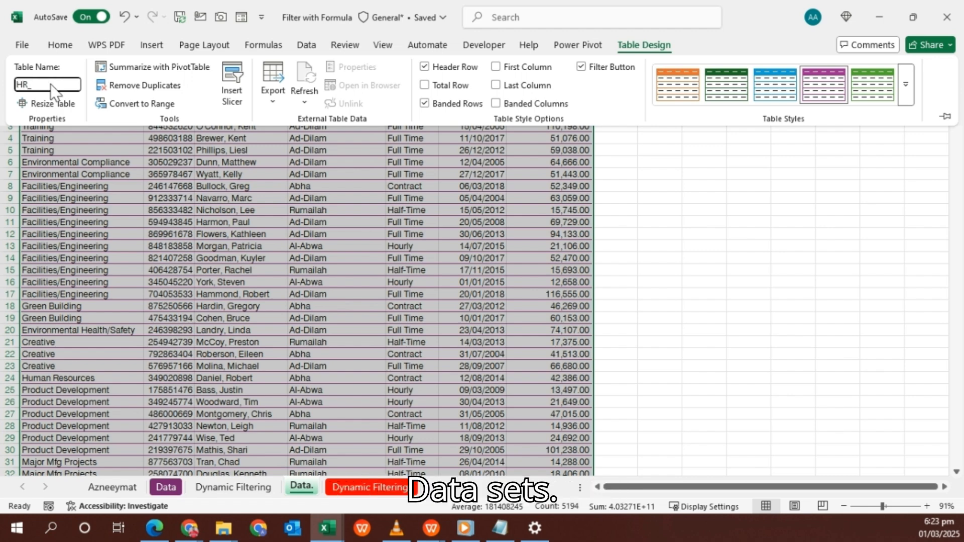
{"action": "type", "text": "Dataset"}
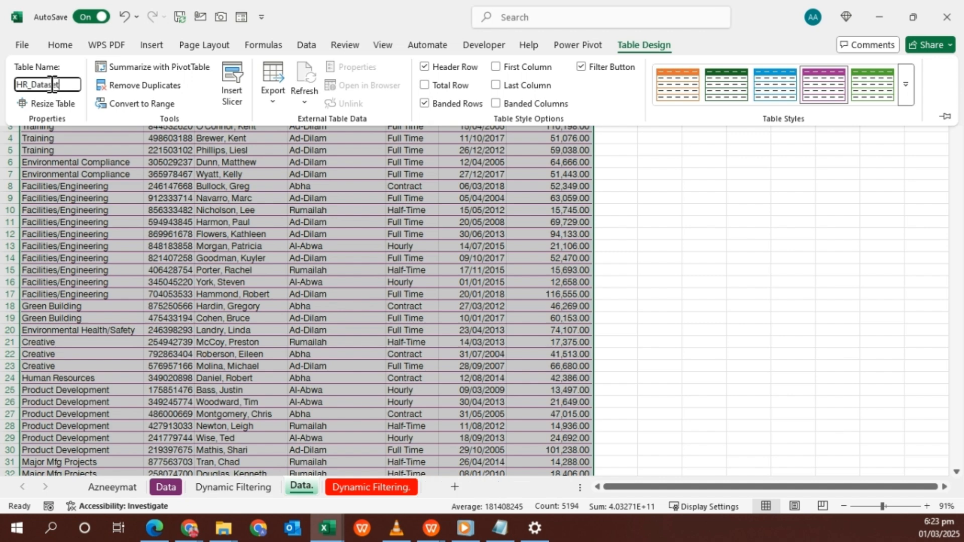
{"action": "key", "text": "Return"}
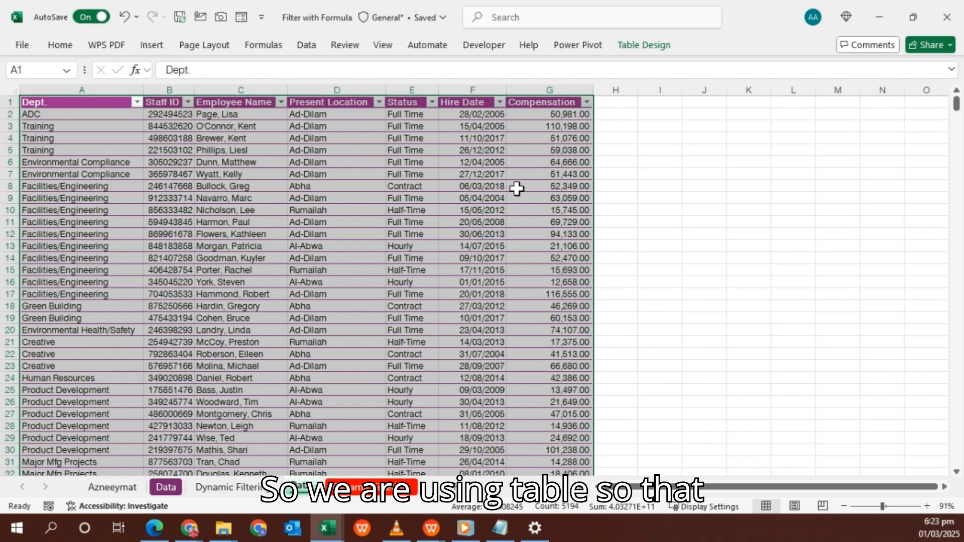
{"action": "scroll", "coordinate": [509, 211], "scroll_direction": "down", "scroll_amount": 2}
{"action": "scroll", "coordinate": [509, 211], "scroll_direction": "up", "scroll_amount": 2}
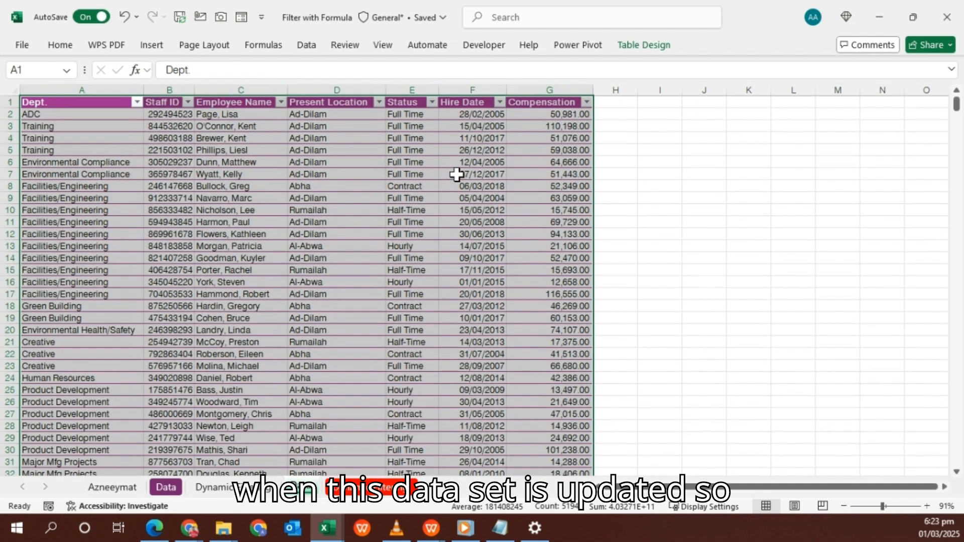
{"action": "left_click", "coordinate": [457, 164]}
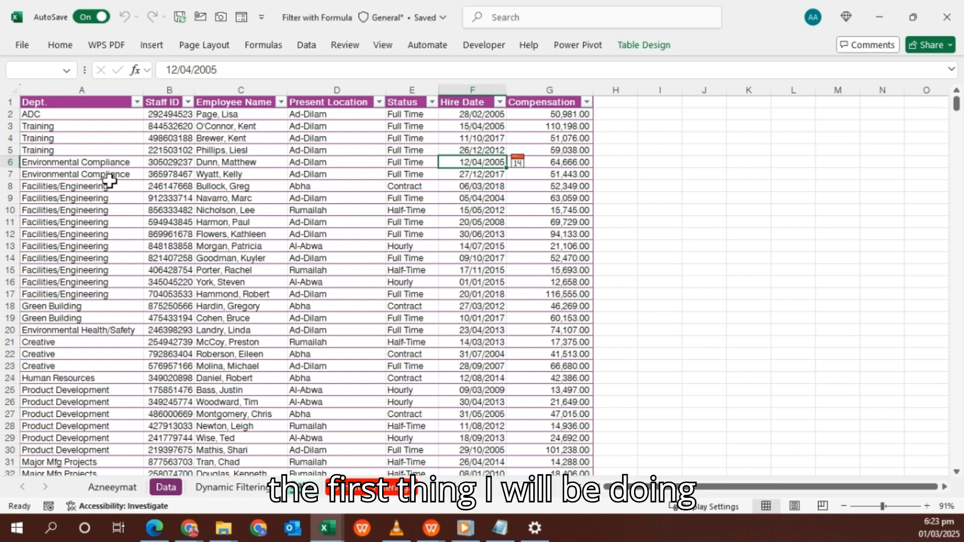
Add a new worksheet before the "Dynamic Filtering." sheet and rename it Drpdown
{"action": "left_click", "coordinate": [456, 497]}
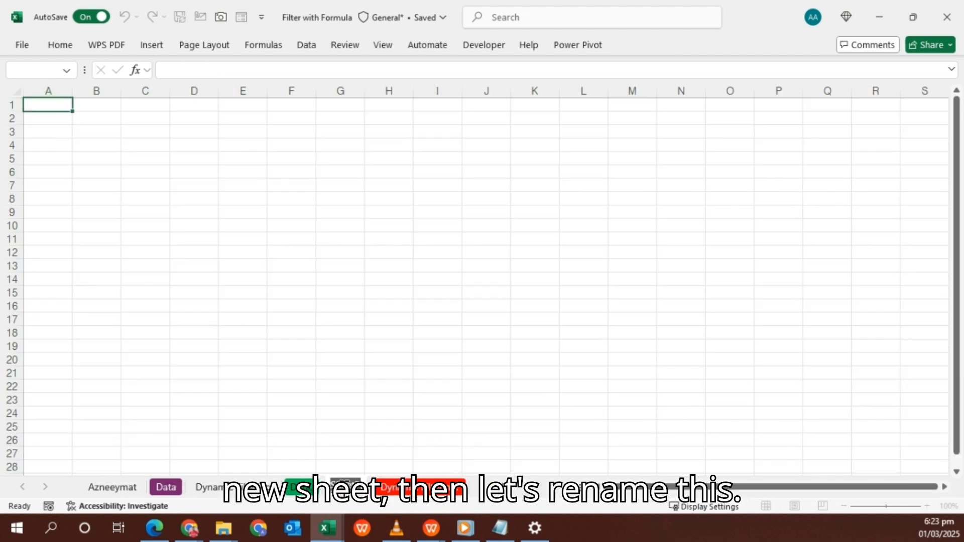
{"action": "left_click", "coordinate": [344, 489]}
{"action": "type", "text": "Dro"}
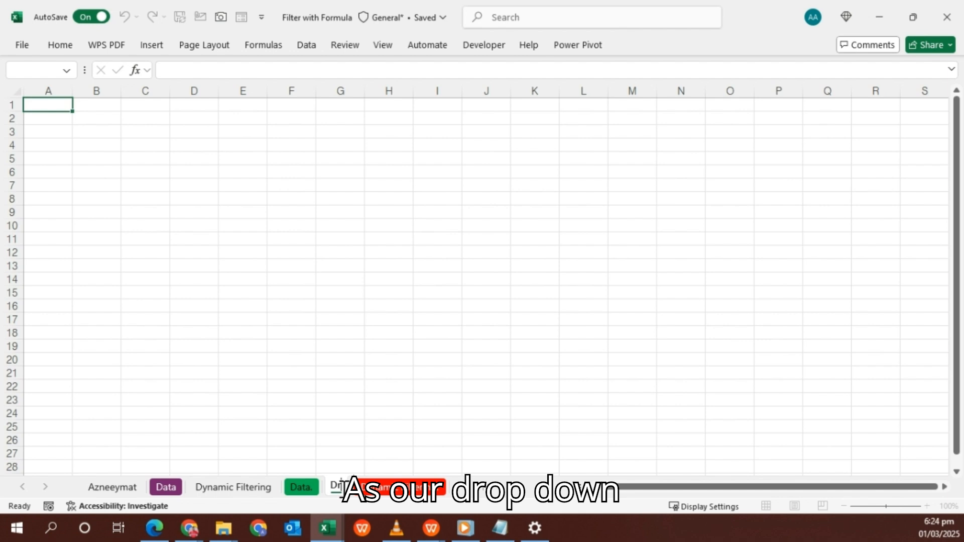
{"action": "type", "text": "pdown"}
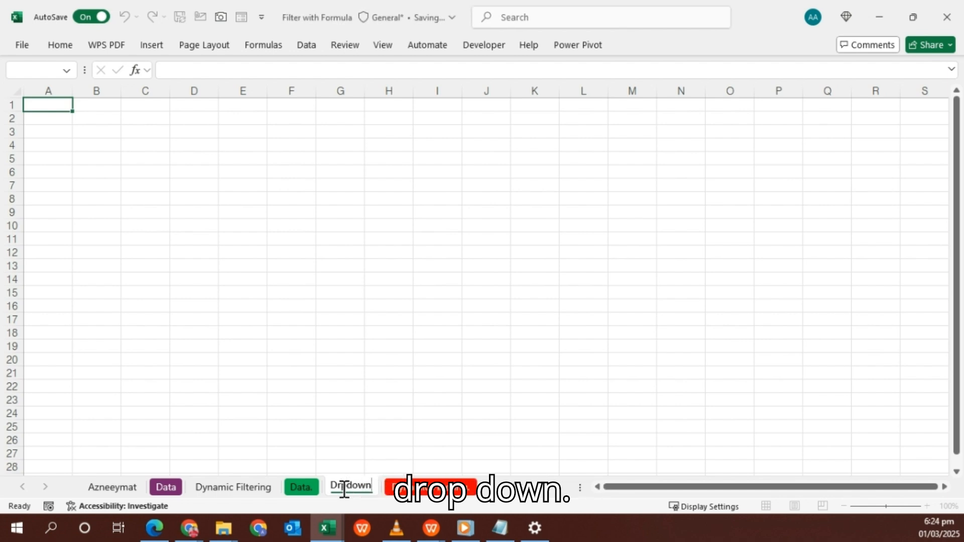
{"action": "key", "text": "Return"}
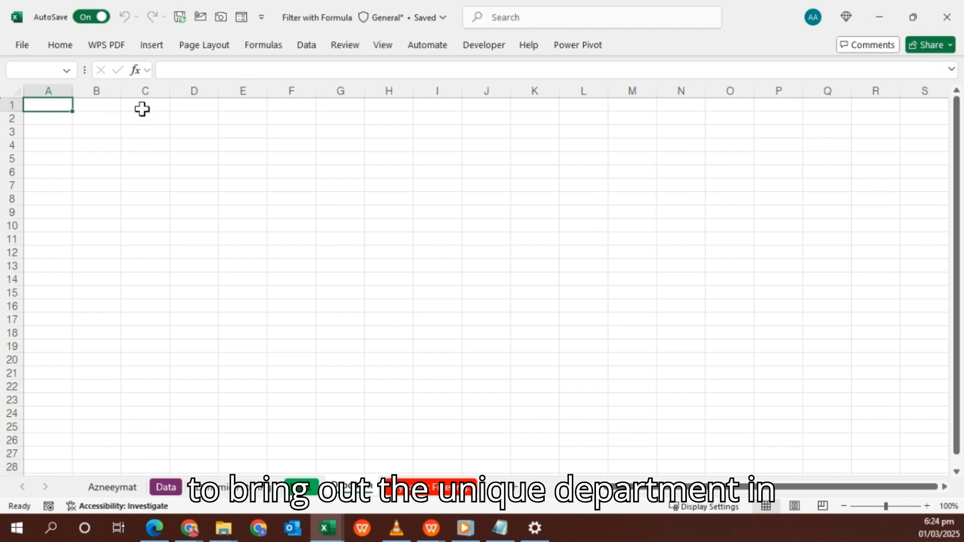
Enter the header Department in cell C1 of the Drpdown sheet
{"action": "left_click", "coordinate": [146, 106]}
{"action": "type", "text": "D"}
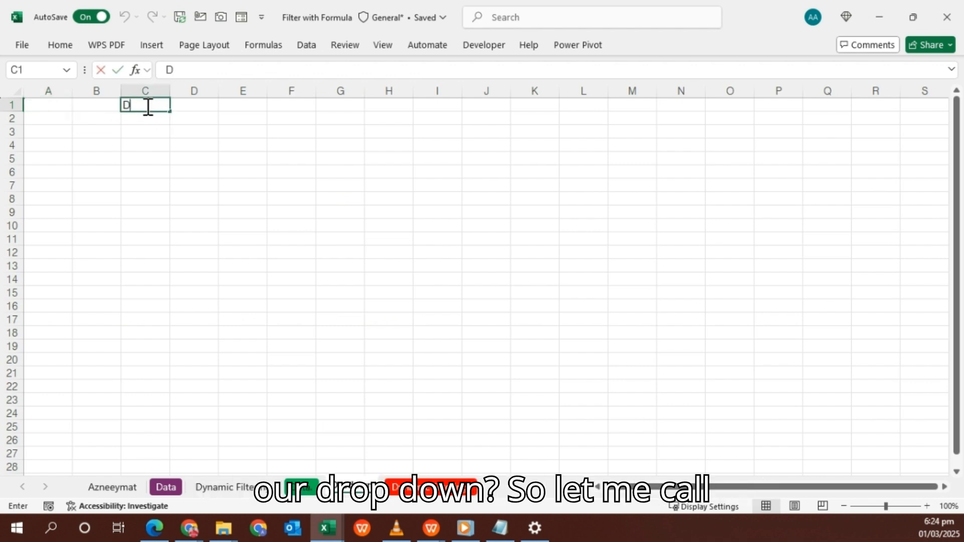
{"action": "type", "text": "epartment"}
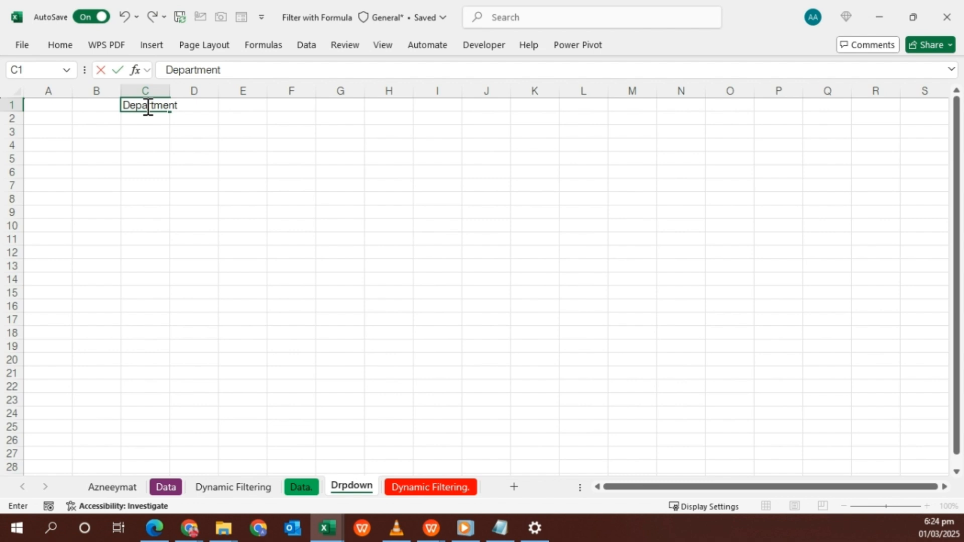
{"action": "key", "text": "Return"}
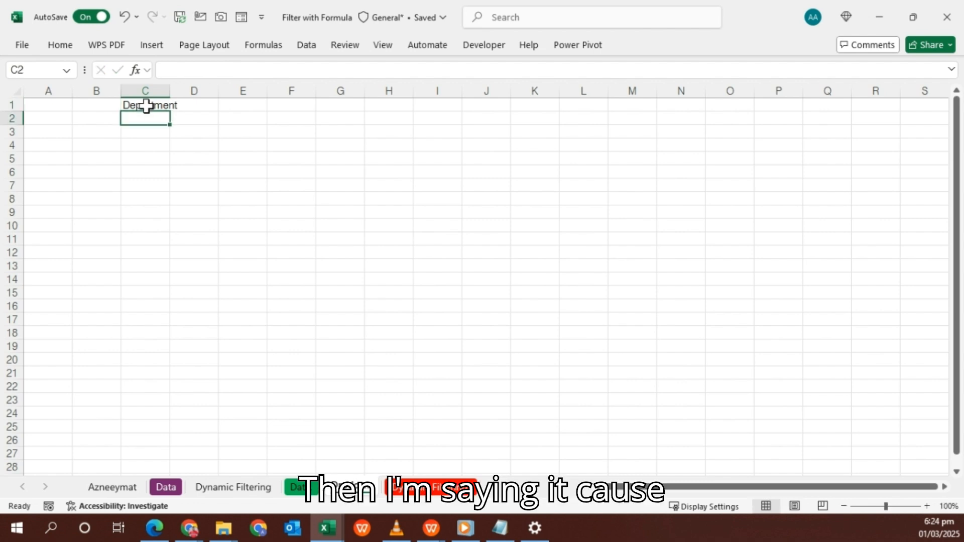
In C2, list the unique departments from the table on the "Data." sheet with =UNIQUE(HR_Dataset[Dept.])
{"action": "type", "text": "=u"}
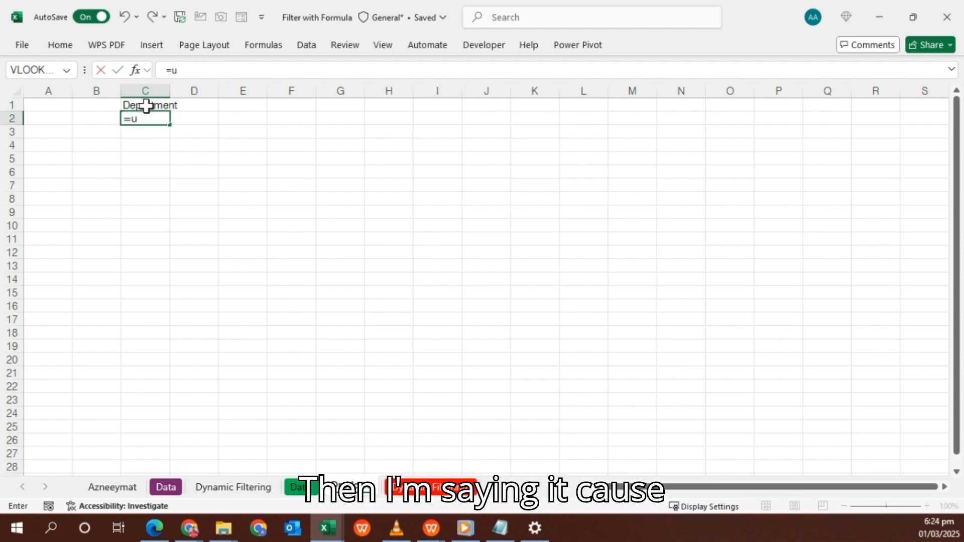
{"action": "type", "text": "niq"}
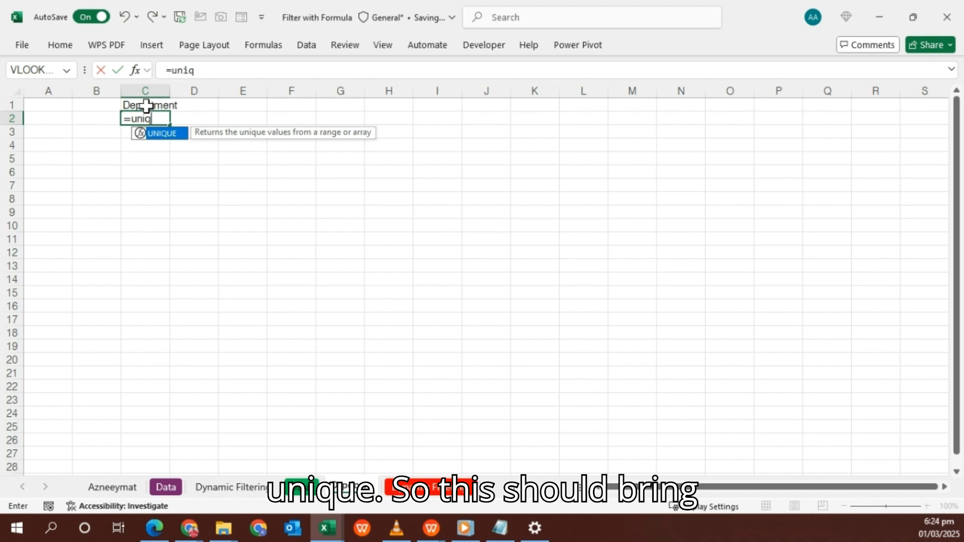
{"action": "key", "text": "Tab"}
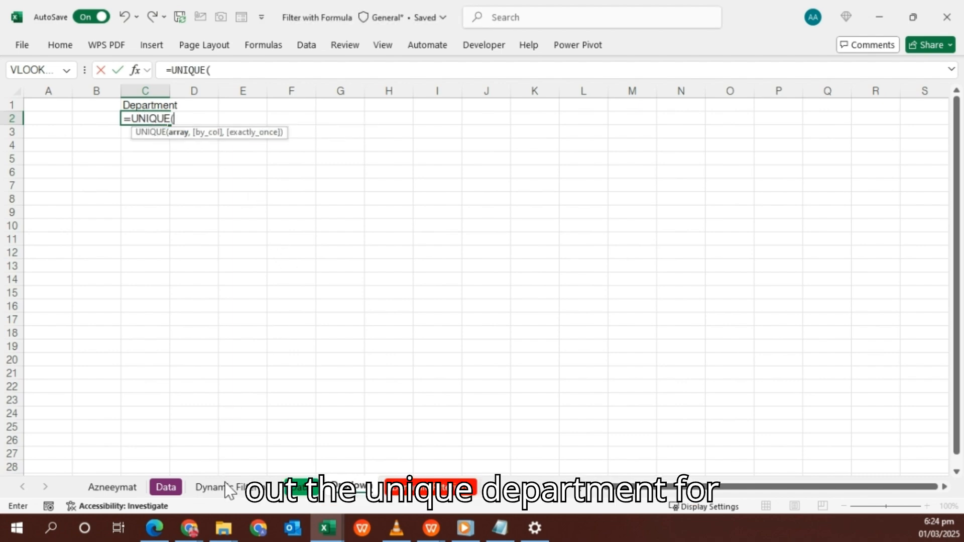
{"action": "left_click", "coordinate": [166, 487]}
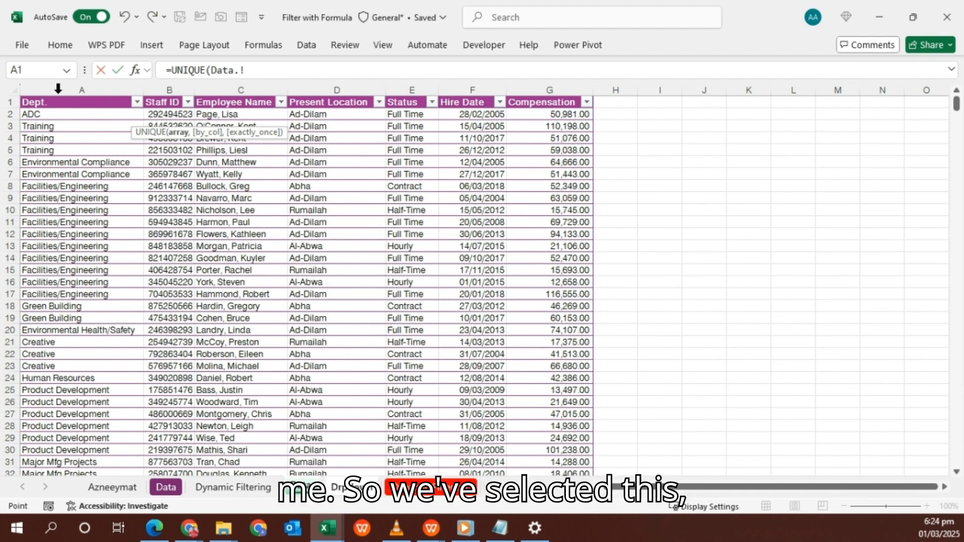
{"action": "left_click", "coordinate": [83, 94]}
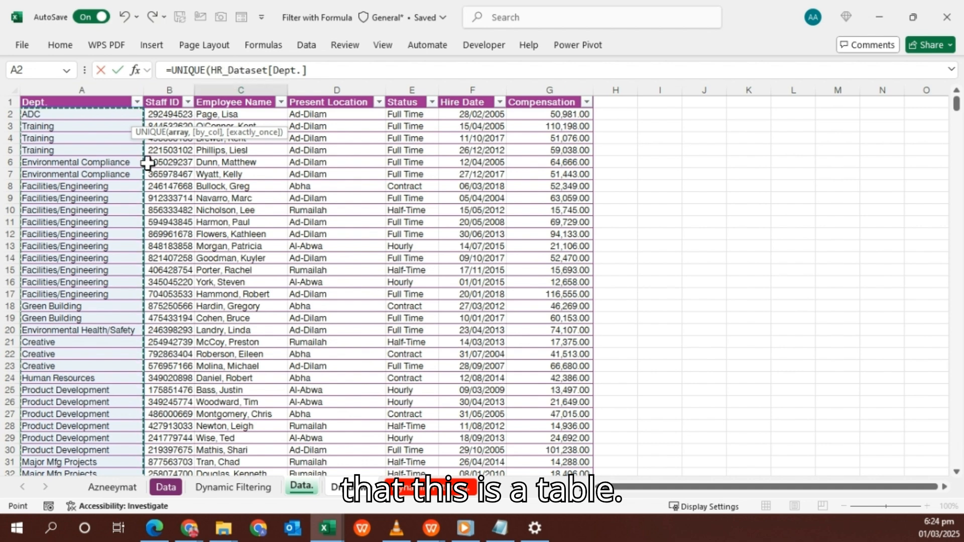
{"action": "key", "text": "Return"}
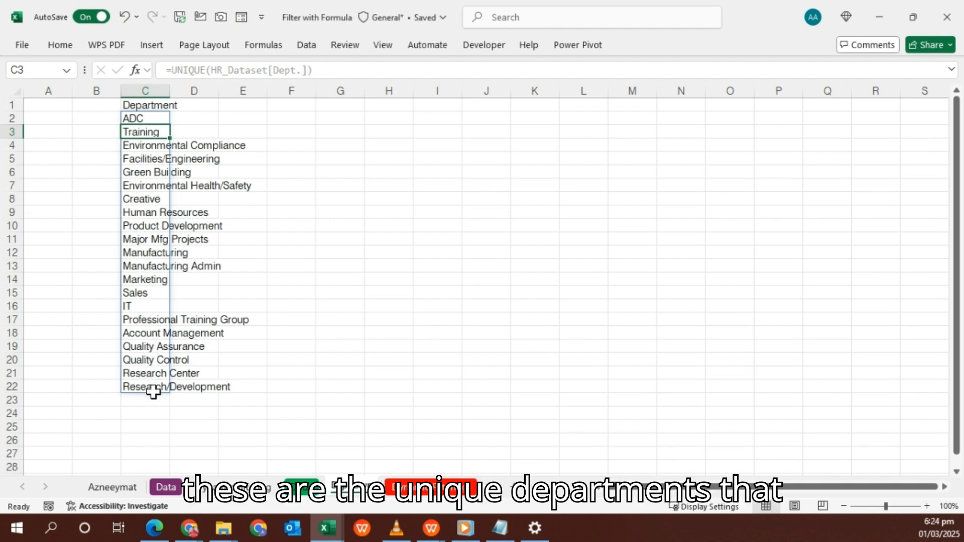
Wrap the C2 formula in SORT to give =SORT(UNIQUE(HR_Dataset[Dept.])), and autofit the width of column C
{"action": "left_click", "coordinate": [147, 116]}
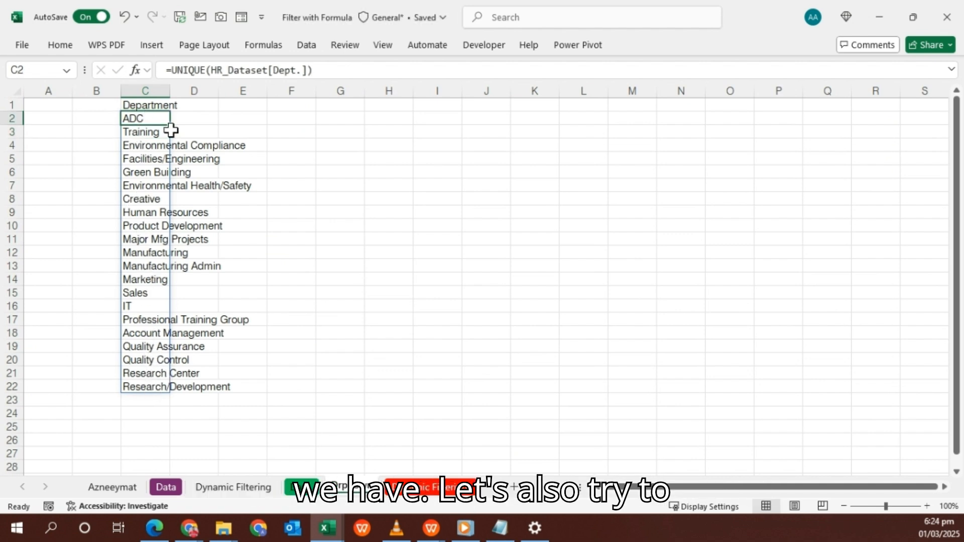
{"action": "left_click", "coordinate": [174, 74]}
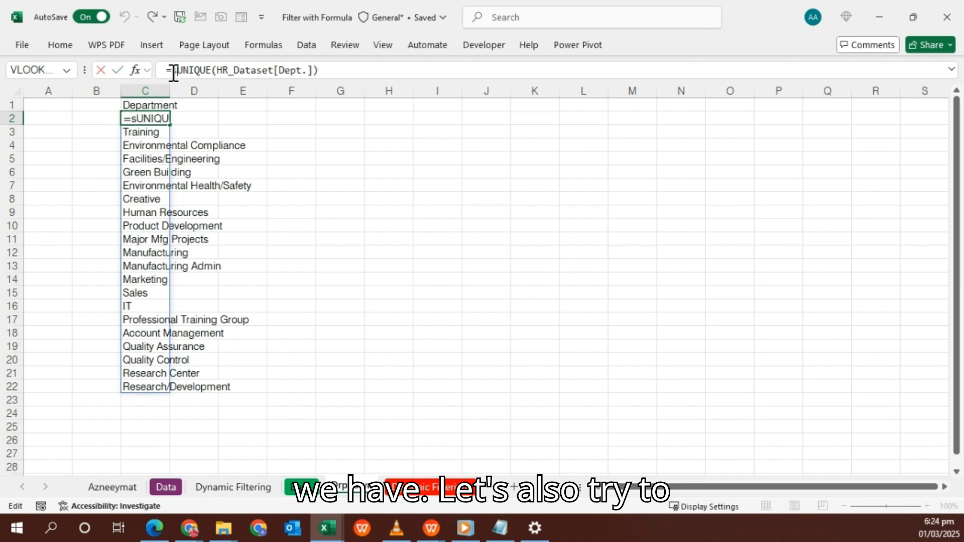
{"action": "type", "text": "sor"}
{"action": "key", "text": "Tab"}
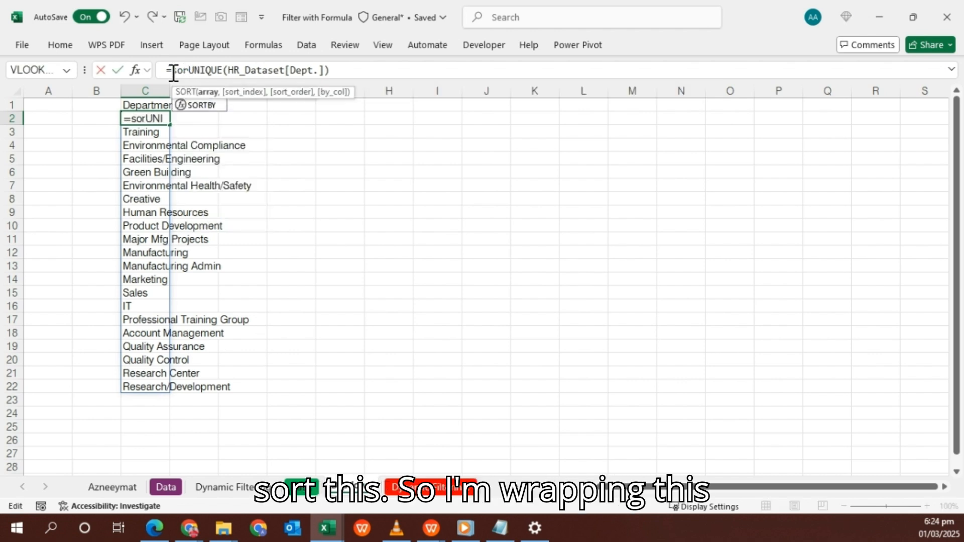
{"action": "left_click", "coordinate": [357, 73]}
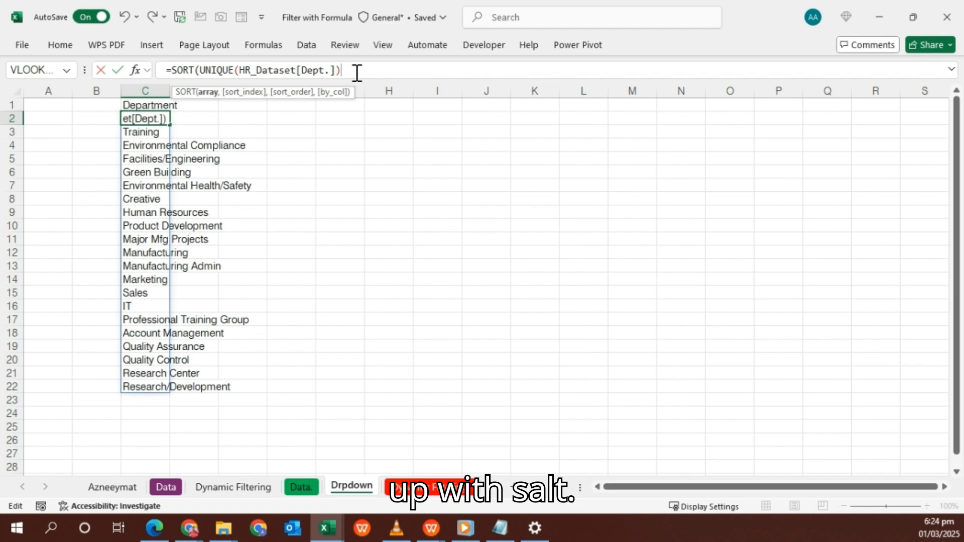
{"action": "type", "text": ")"}
{"action": "key", "text": "Return"}
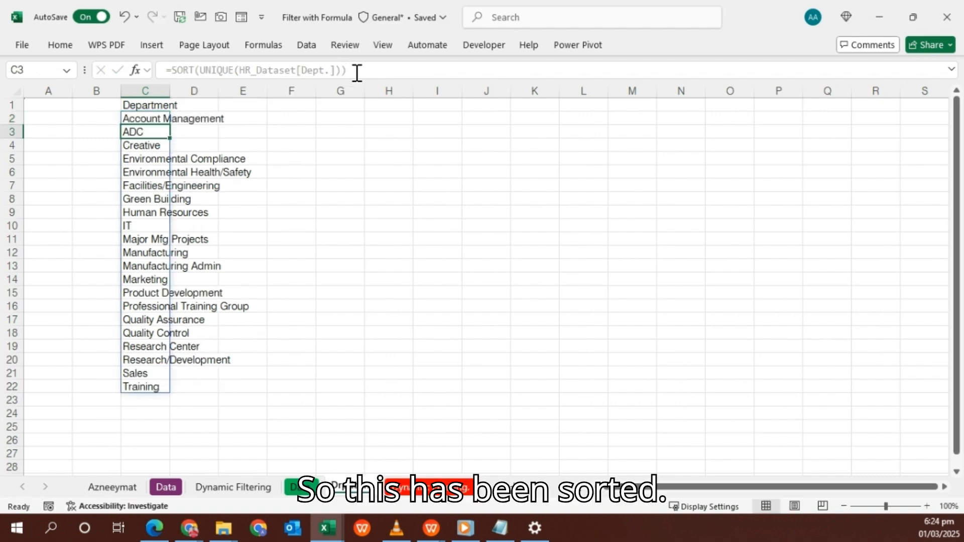
{"action": "double_click", "coordinate": [170, 91]}
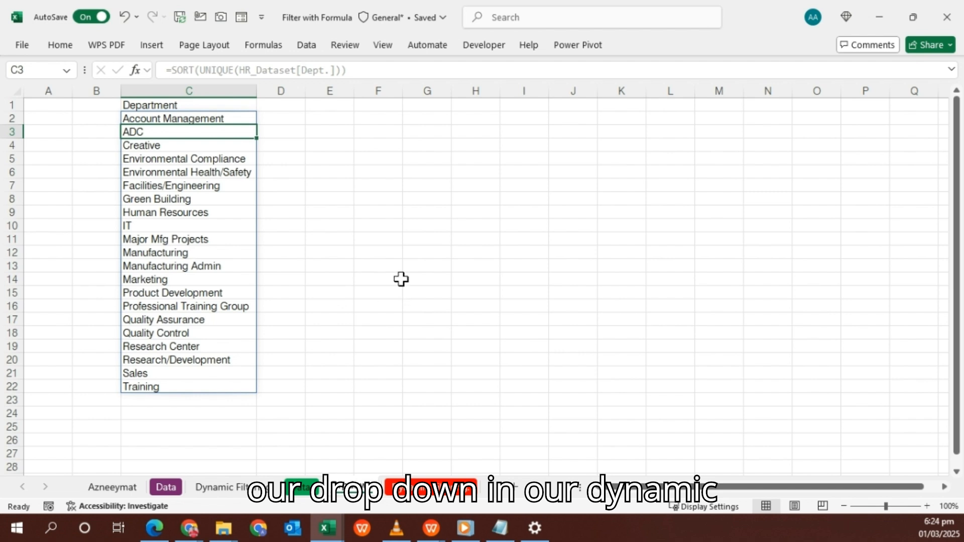
Add list data validation to the Department input cell B2 on the "Dynamic Filtering." sheet, with source =Drpdown!$C$2:$C$22
{"action": "left_click", "coordinate": [429, 484]}
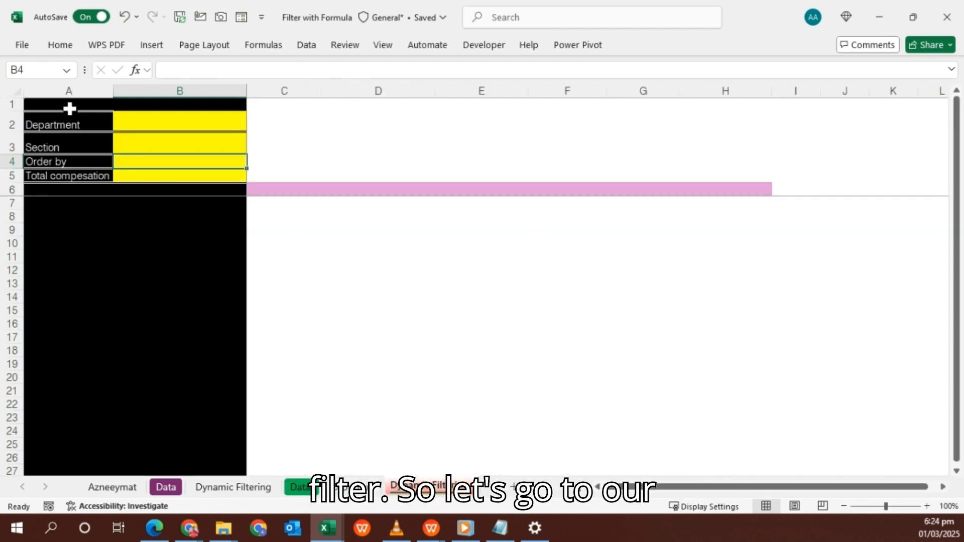
{"action": "left_click", "coordinate": [55, 123]}
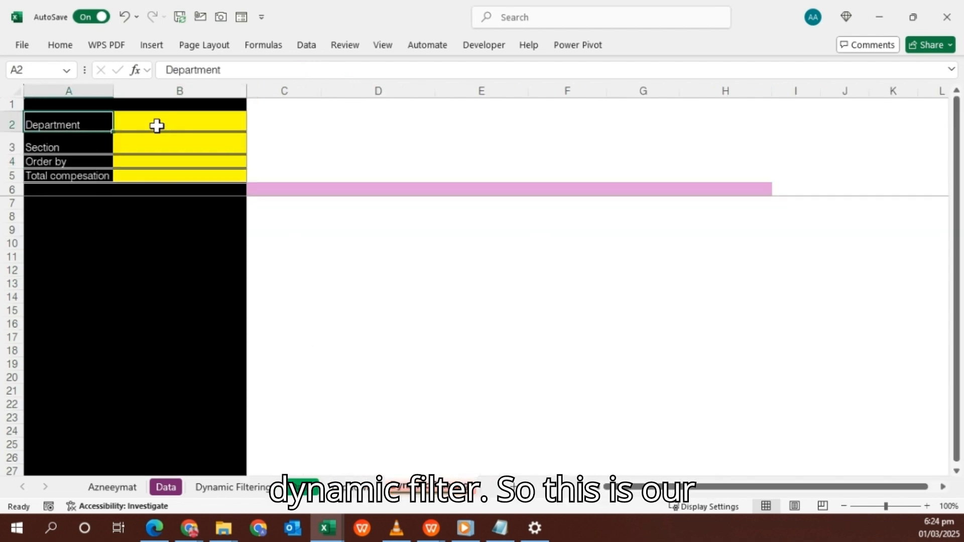
{"action": "left_click", "coordinate": [157, 125]}
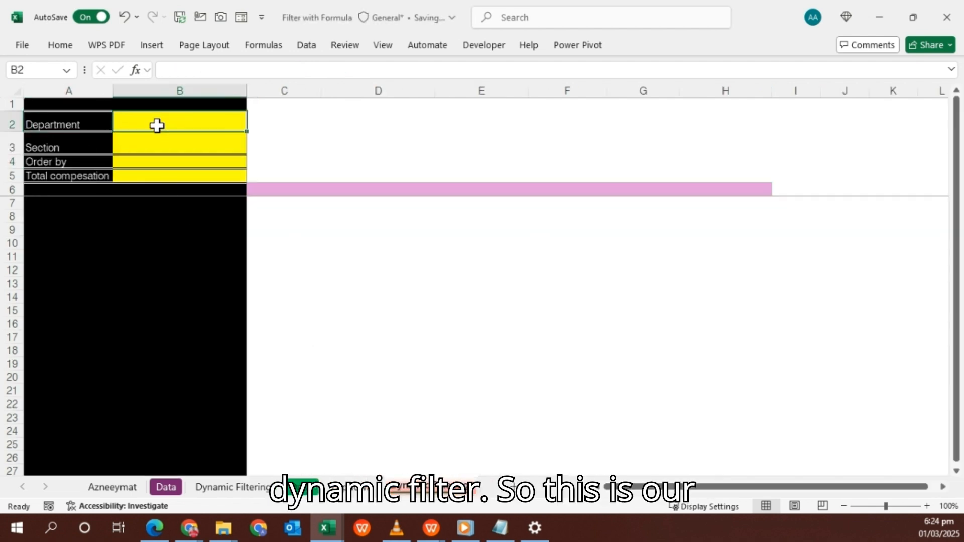
{"action": "left_click", "coordinate": [304, 48]}
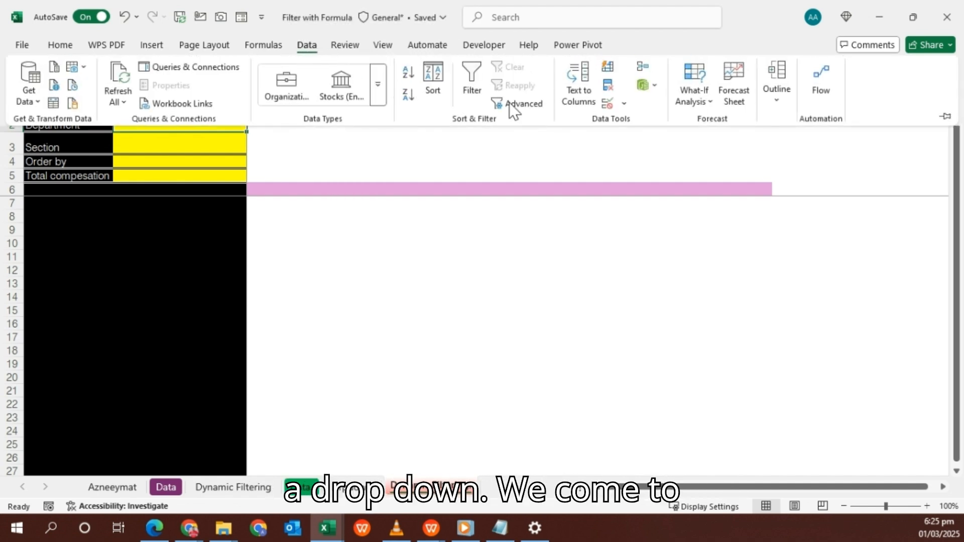
{"action": "left_click", "coordinate": [608, 103]}
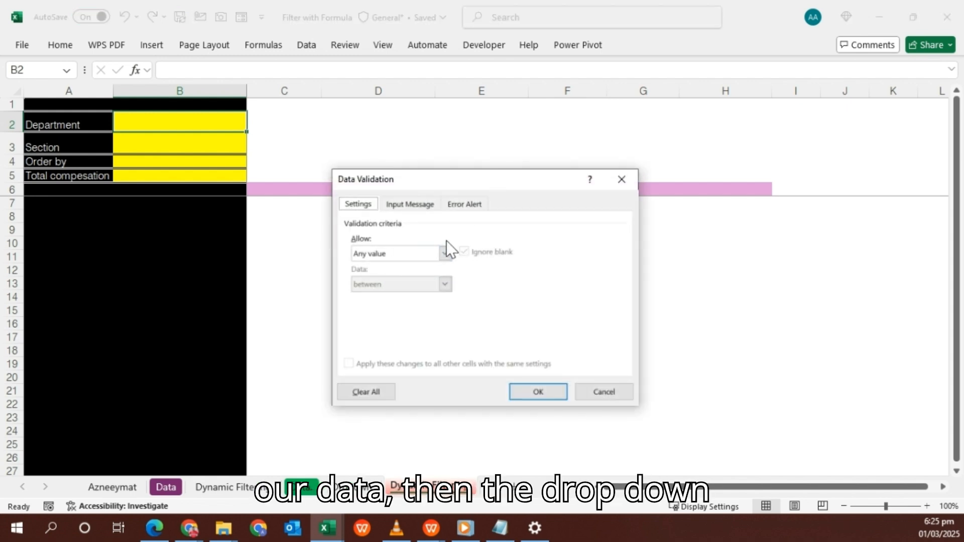
{"action": "left_click", "coordinate": [450, 255]}
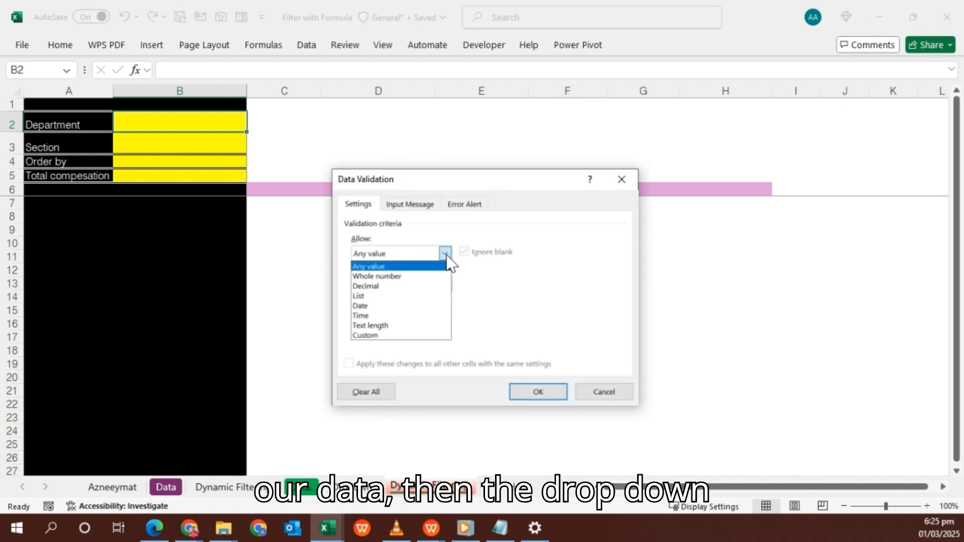
{"action": "left_click", "coordinate": [372, 296]}
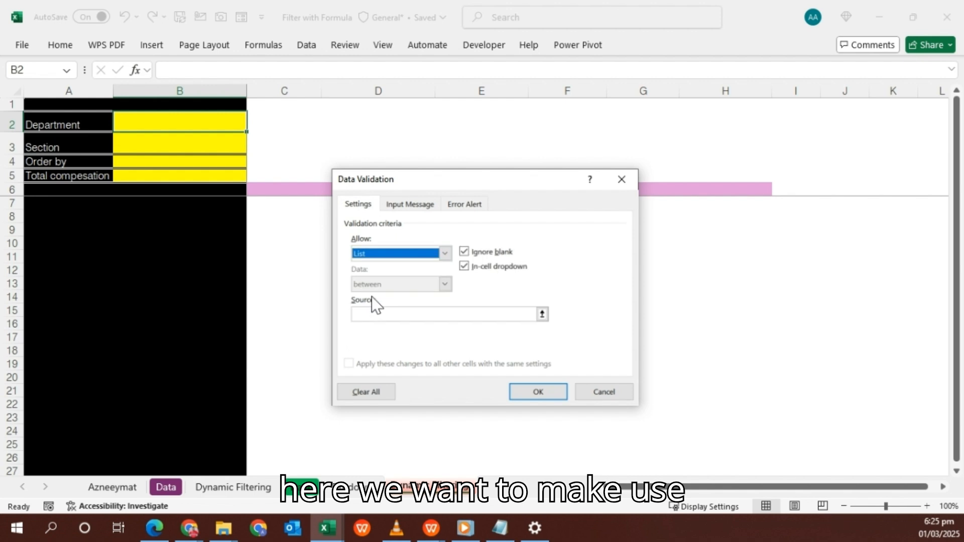
{"action": "left_click", "coordinate": [542, 315]}
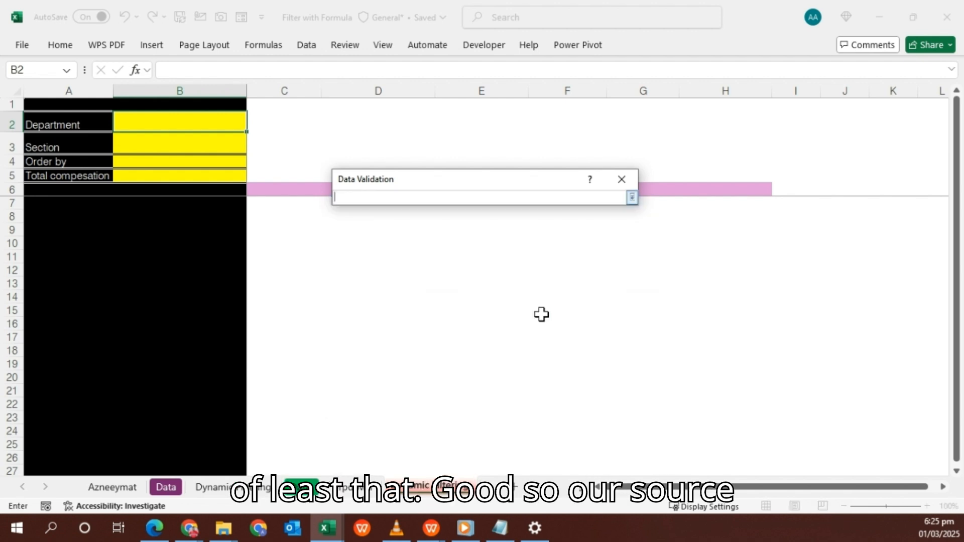
{"action": "left_click", "coordinate": [358, 488]}
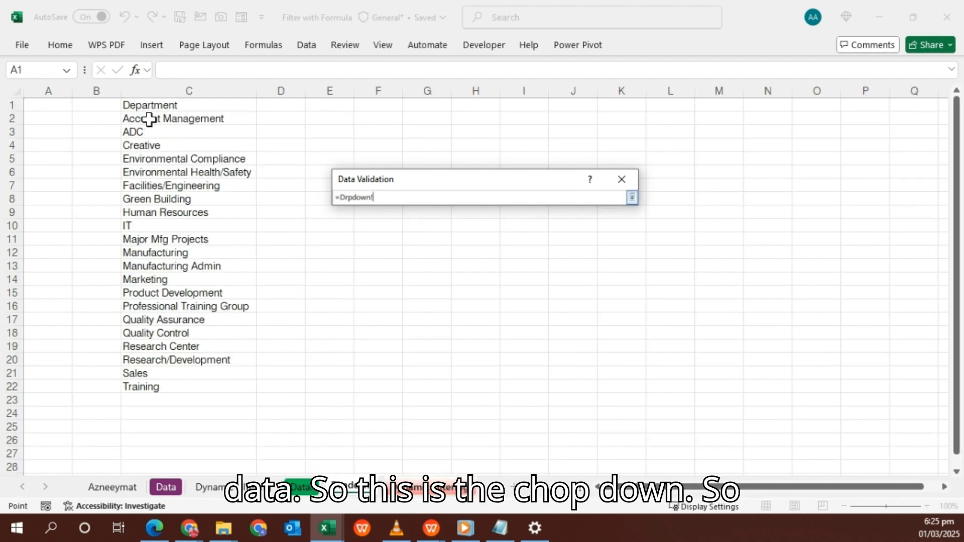
{"action": "left_click_drag", "start_coordinate": [149, 119], "coordinate": [192, 388]}
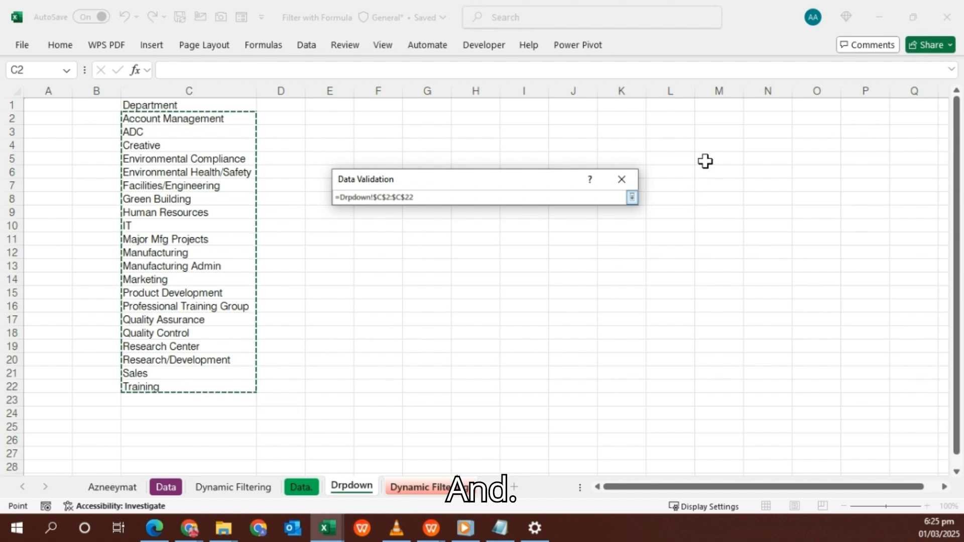
{"action": "left_click", "coordinate": [629, 198]}
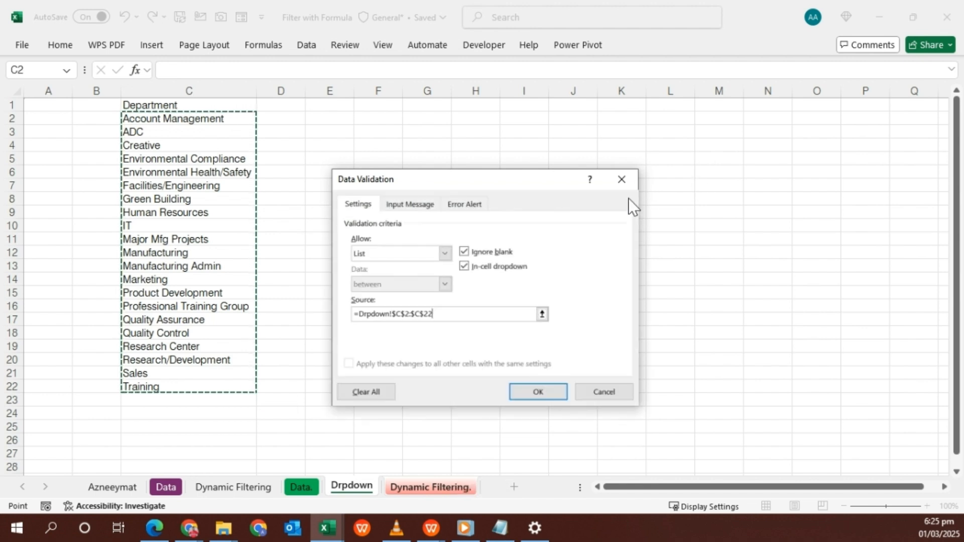
{"action": "left_click", "coordinate": [547, 390]}
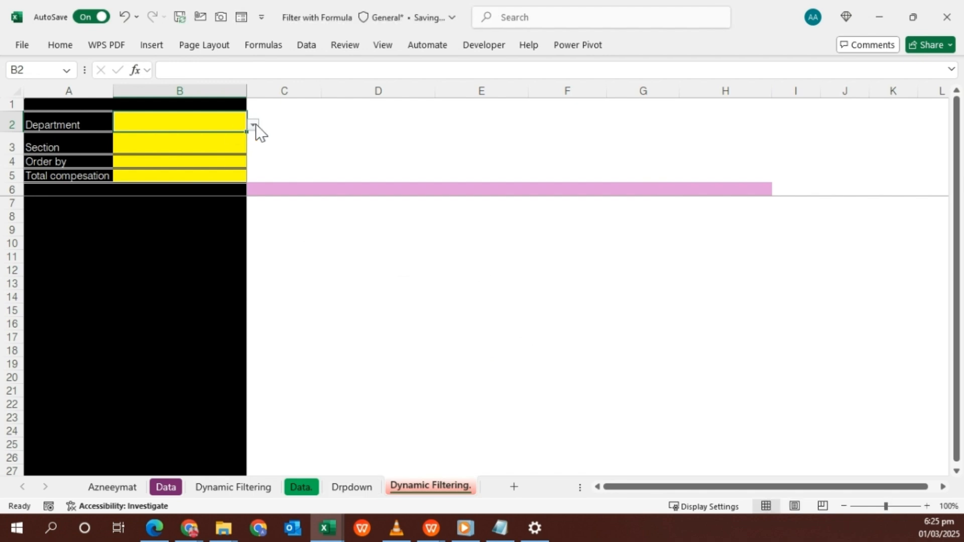
Look through the department choices in the B2 dropdown, then close it without choosing one
{"action": "left_click", "coordinate": [253, 124]}
{"action": "scroll", "coordinate": [191, 231], "scroll_direction": "down", "scroll_amount": 3}
{"action": "scroll", "coordinate": [194, 236], "scroll_direction": "up", "scroll_amount": 3}
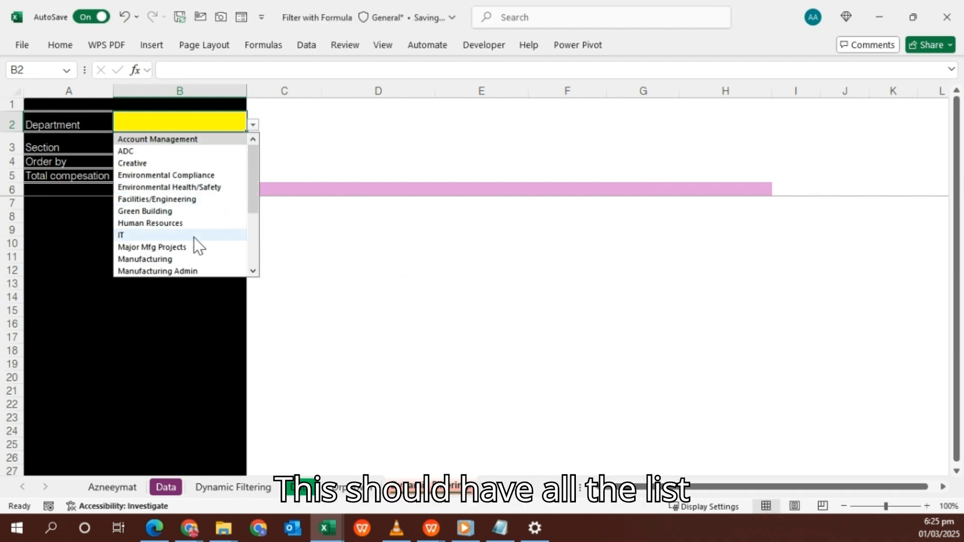
{"action": "scroll", "coordinate": [247, 181], "scroll_direction": "down", "scroll_amount": 3}
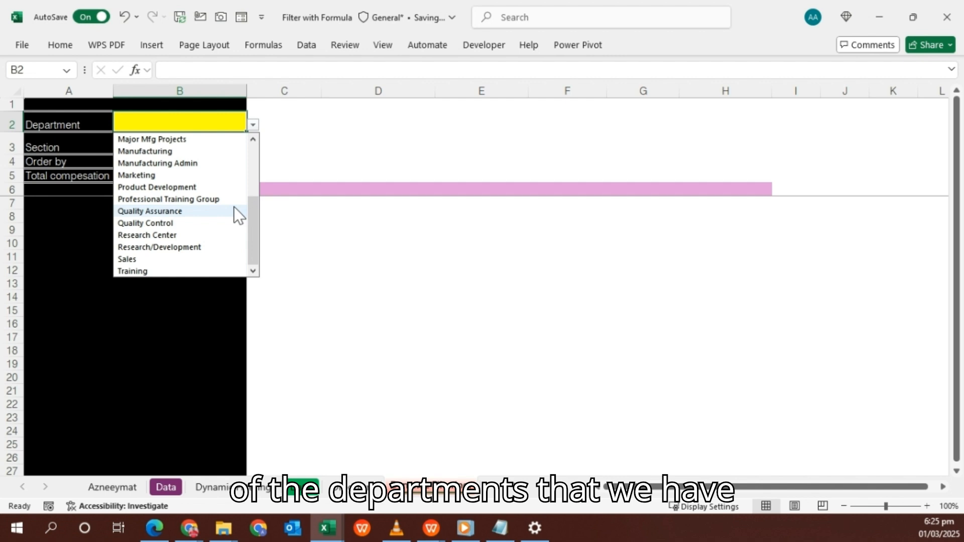
{"action": "scroll", "coordinate": [206, 214], "scroll_direction": "up", "scroll_amount": 3}
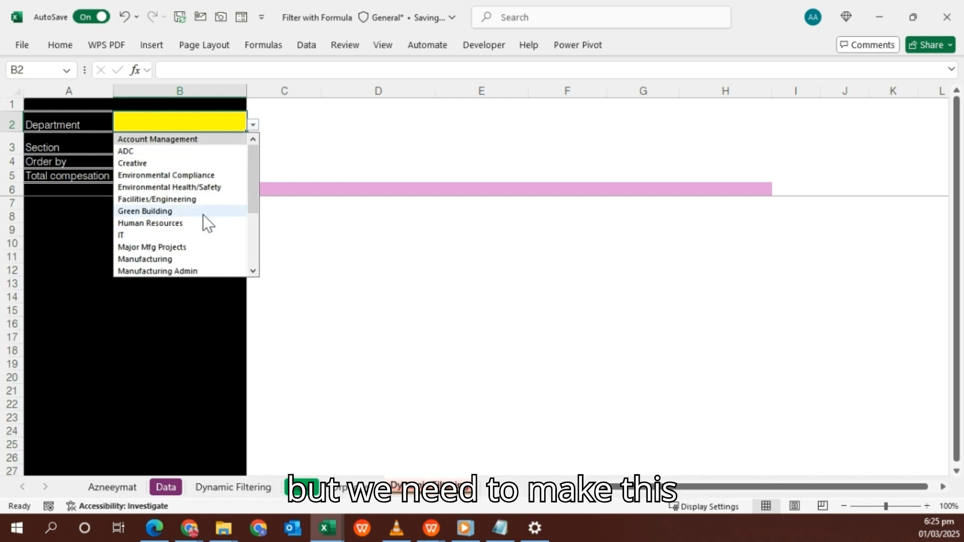
{"action": "left_click", "coordinate": [199, 124]}
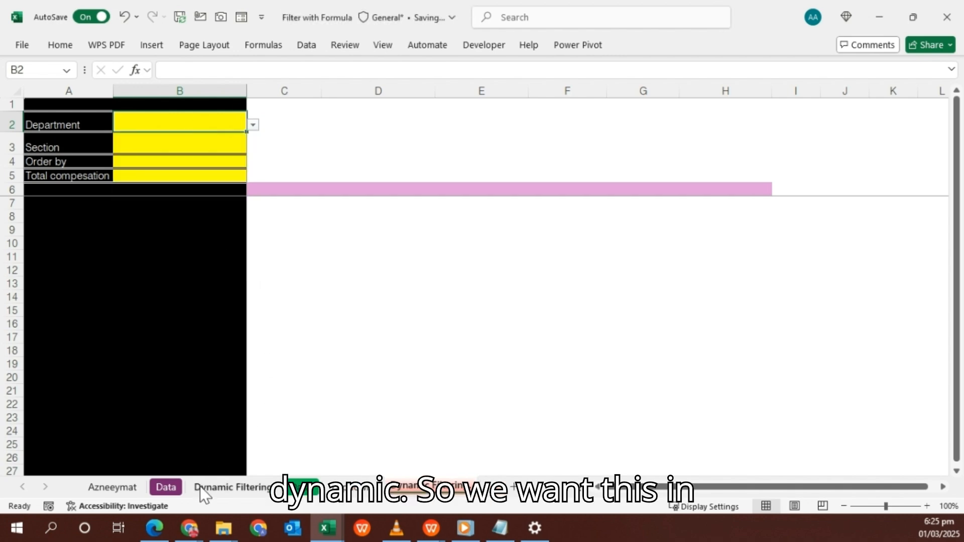
Review the HR_Dataset table down to its last row, and the spilled department list in C2:C22 on the Drpdown sheet
{"action": "left_click", "coordinate": [166, 487]}
{"action": "scroll", "coordinate": [252, 331], "scroll_direction": "down", "scroll_amount": 6}
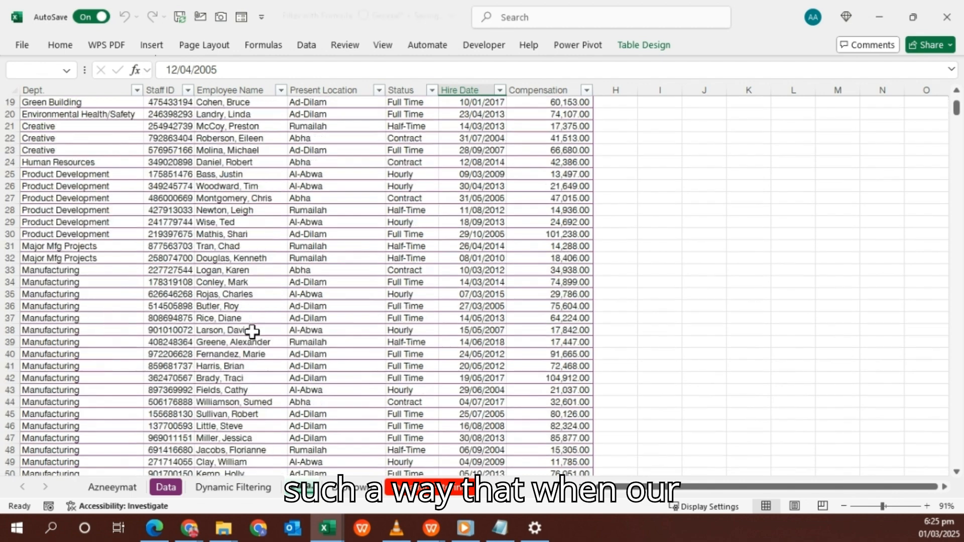
{"action": "scroll", "coordinate": [142, 402], "scroll_direction": "down", "scroll_amount": 12}
{"action": "left_click", "coordinate": [176, 344]}
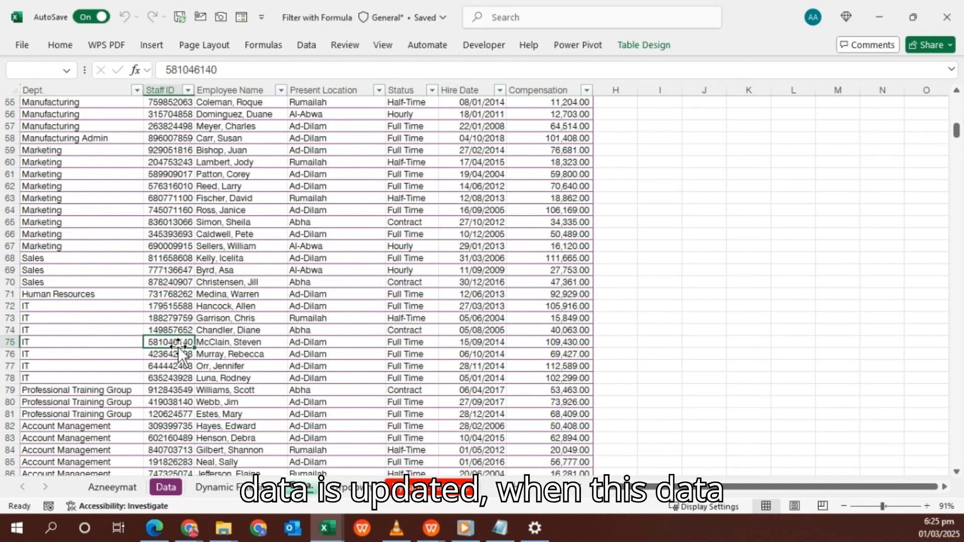
{"action": "key", "text": "ctrl+Down"}
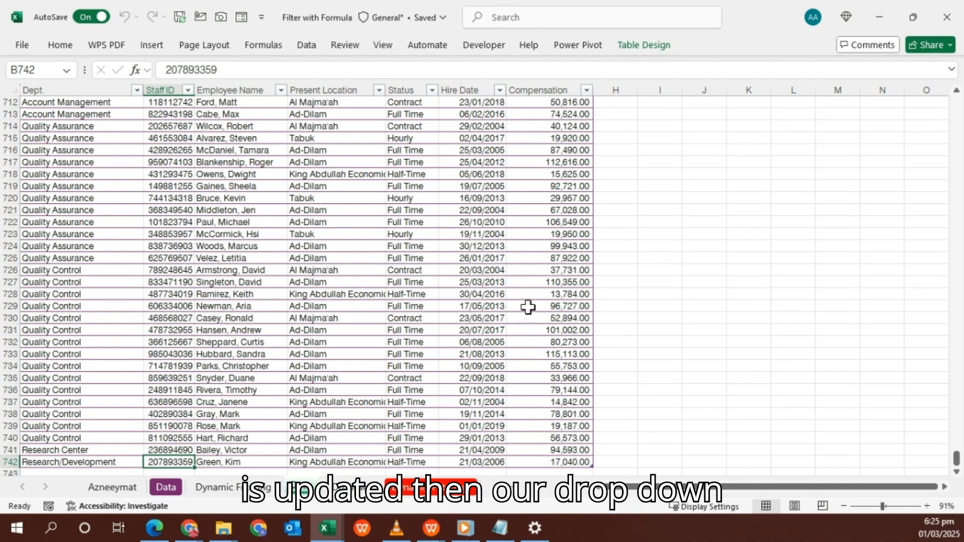
{"action": "left_click", "coordinate": [352, 490]}
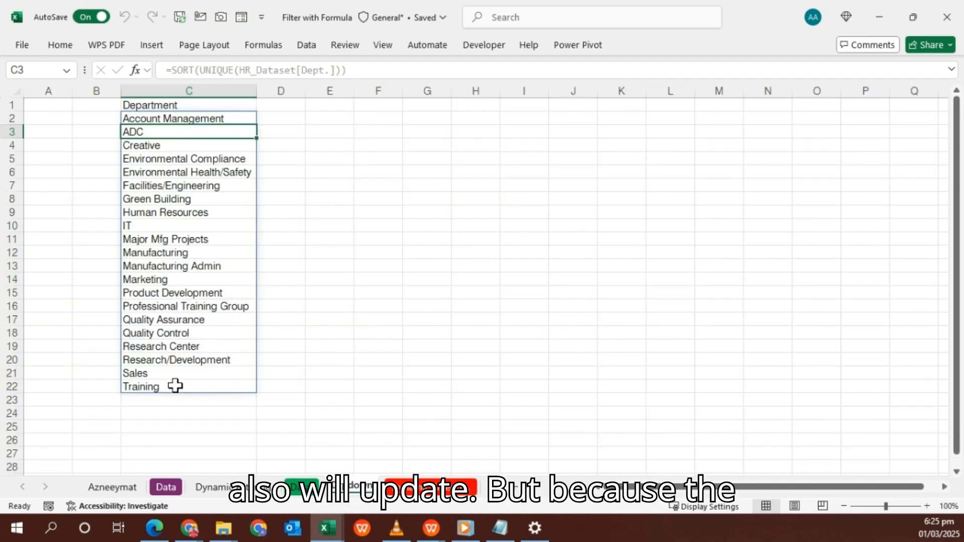
{"action": "left_click", "coordinate": [155, 116]}
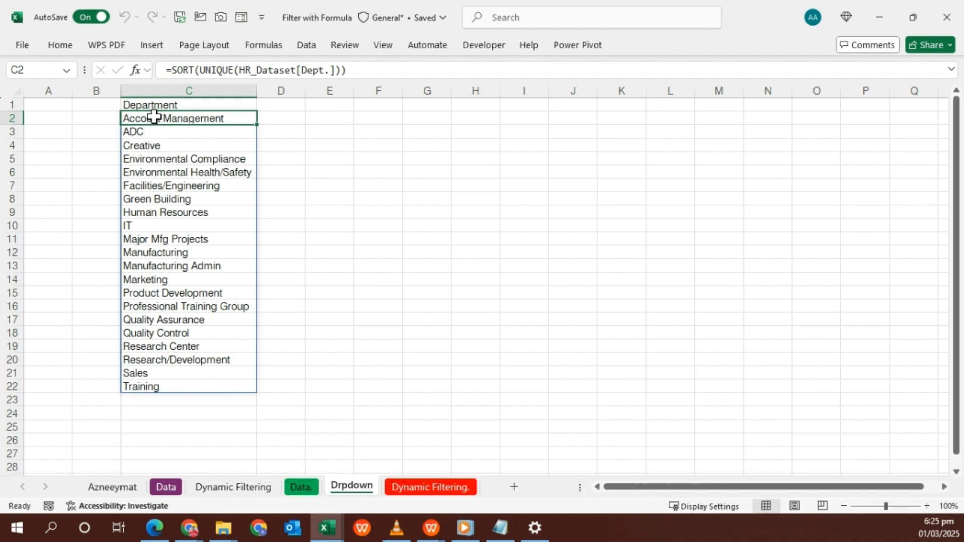
{"action": "left_click_drag", "start_coordinate": [160, 117], "coordinate": [184, 389]}
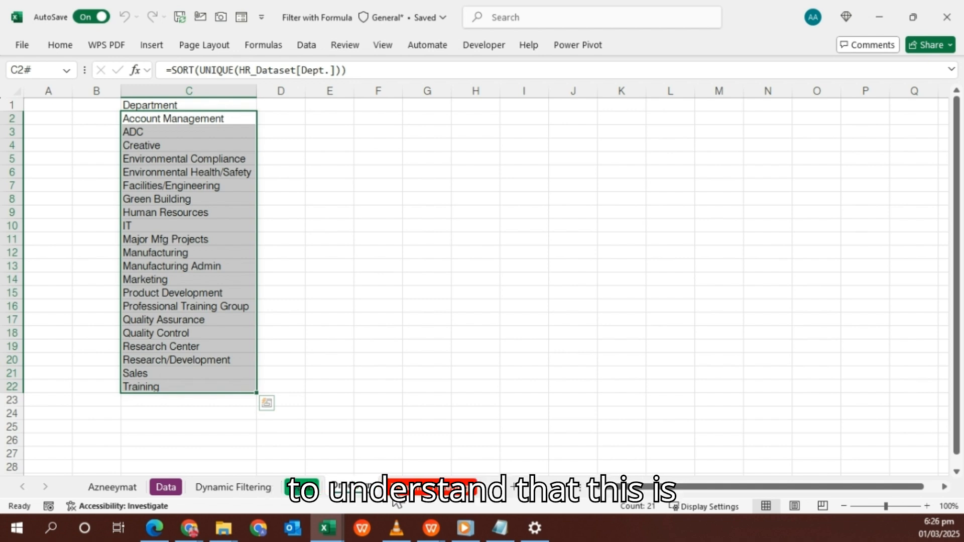
Change the list validation source of the Department cell B2 on the "Dynamic Filtering." sheet to the spill reference =Drpdown!$C$2#
{"action": "left_click", "coordinate": [412, 490]}
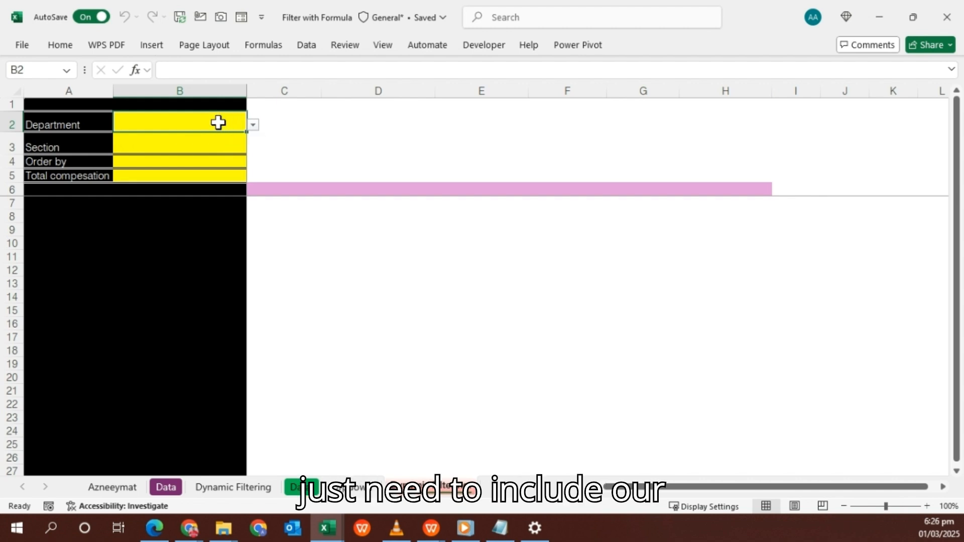
{"action": "left_click", "coordinate": [307, 45]}
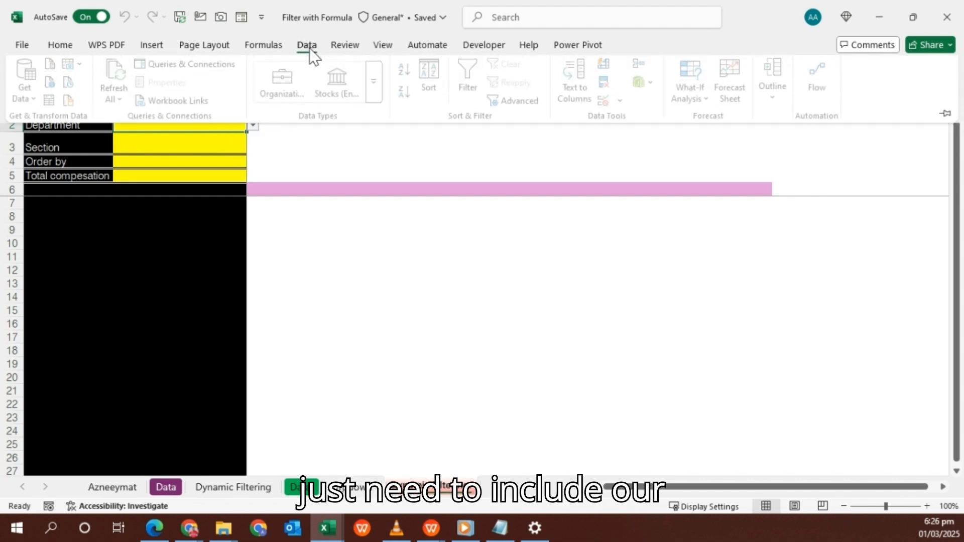
{"action": "left_click", "coordinate": [608, 104]}
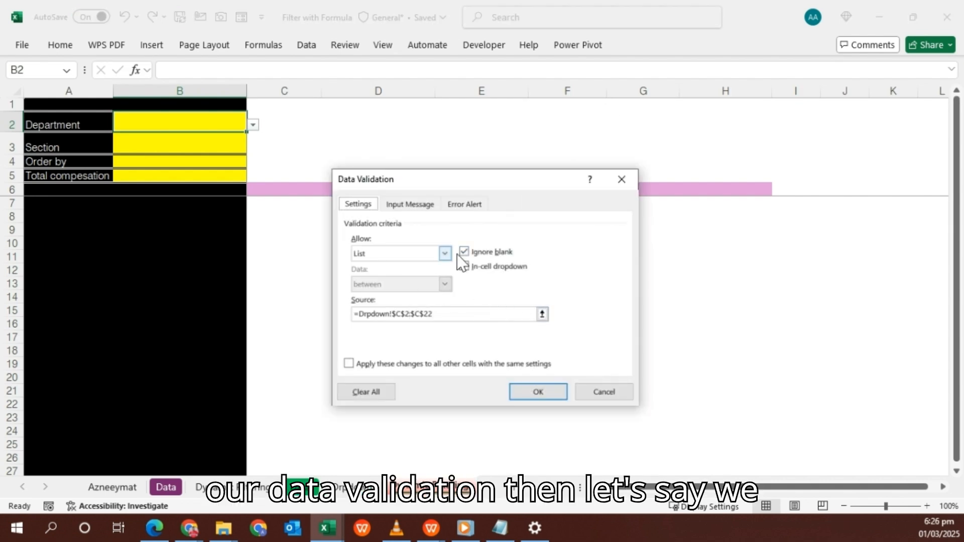
{"action": "left_click", "coordinate": [542, 315]}
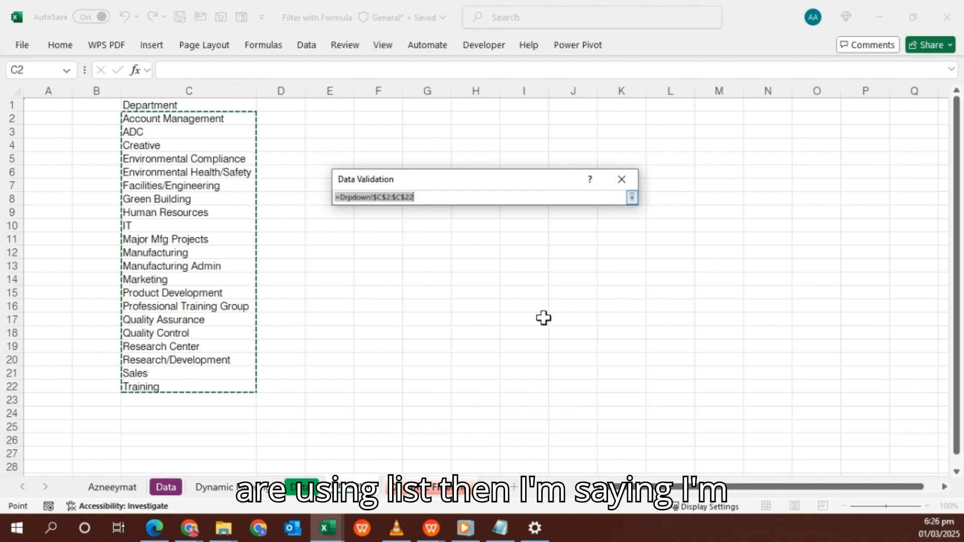
{"action": "left_click", "coordinate": [164, 116]}
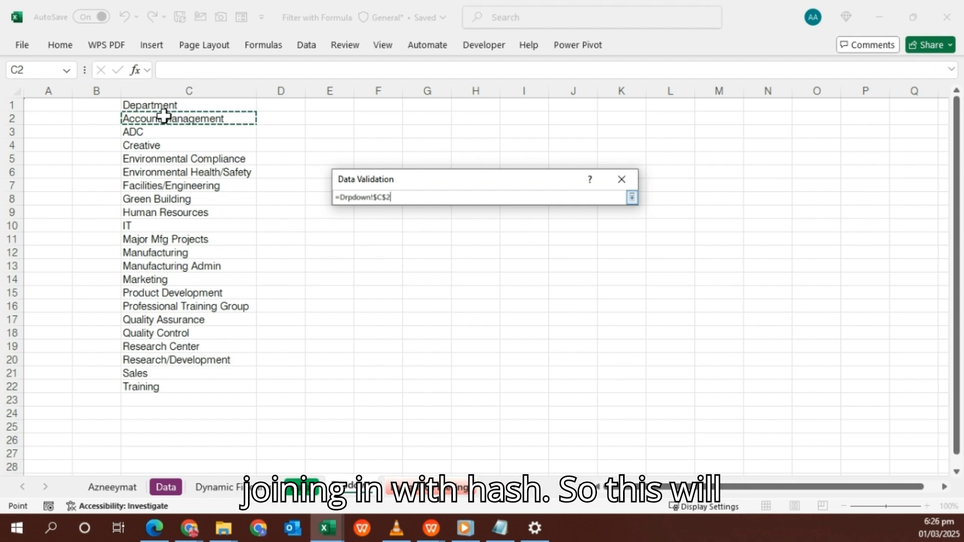
{"action": "type", "text": "#"}
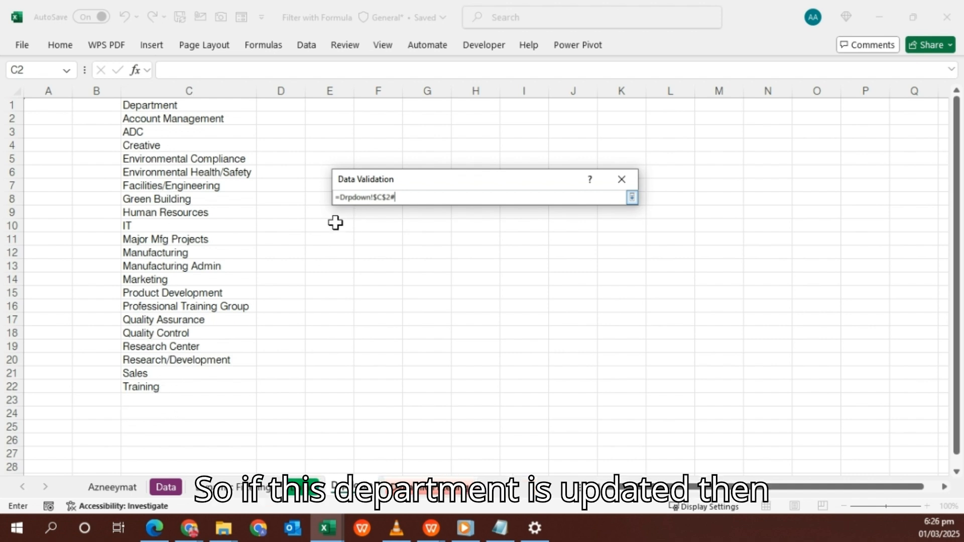
{"action": "left_click", "coordinate": [634, 199]}
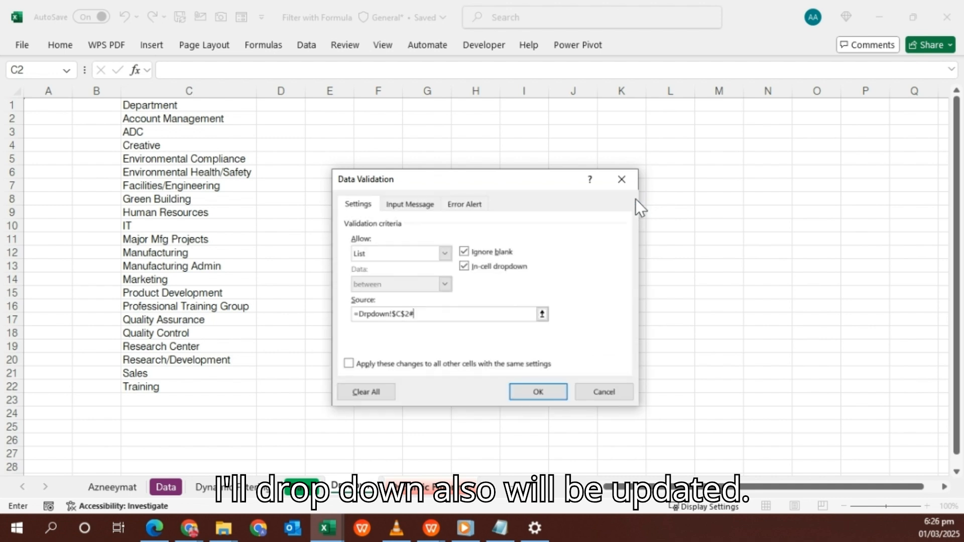
{"action": "left_click", "coordinate": [553, 391]}
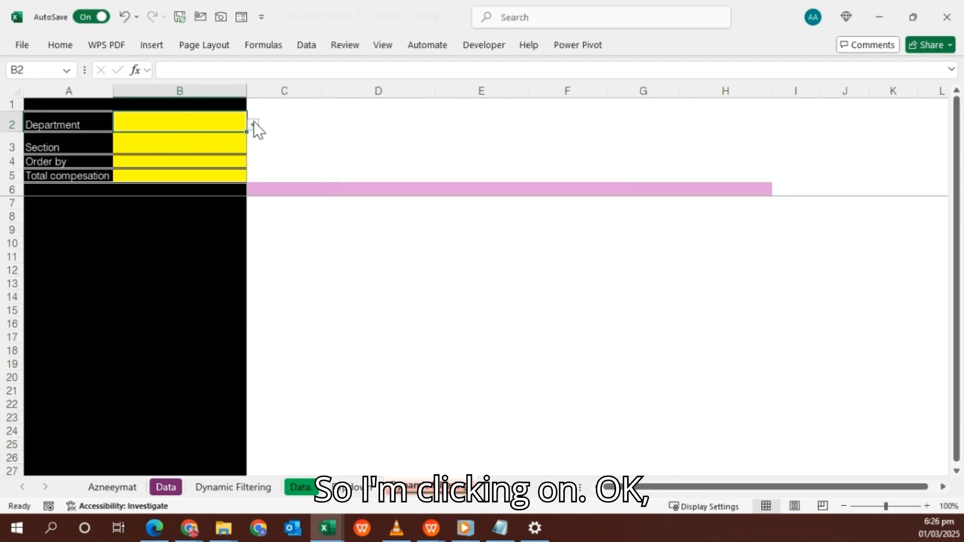
Browse the department choices in the B2 dropdown and choose Environmental Compliance
{"action": "left_click", "coordinate": [254, 123]}
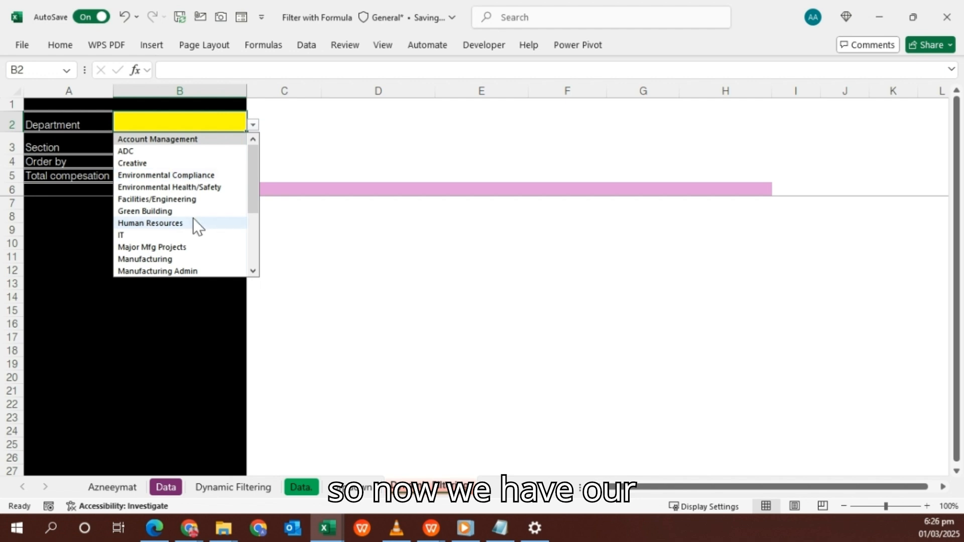
{"action": "scroll", "coordinate": [192, 218], "scroll_direction": "down", "scroll_amount": 3}
{"action": "scroll", "coordinate": [193, 218], "scroll_direction": "up", "scroll_amount": 3}
{"action": "left_click", "coordinate": [162, 175]}
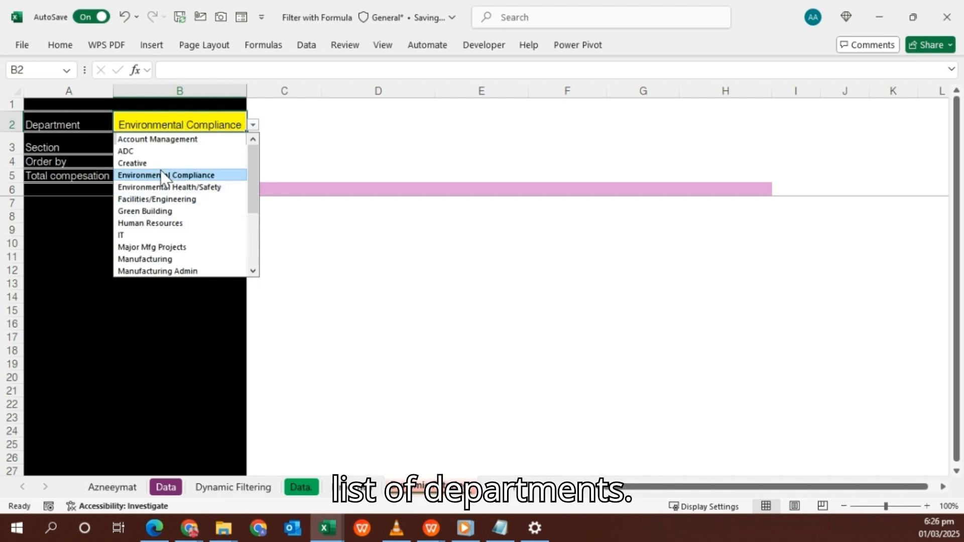
{"action": "left_click", "coordinate": [162, 174]}
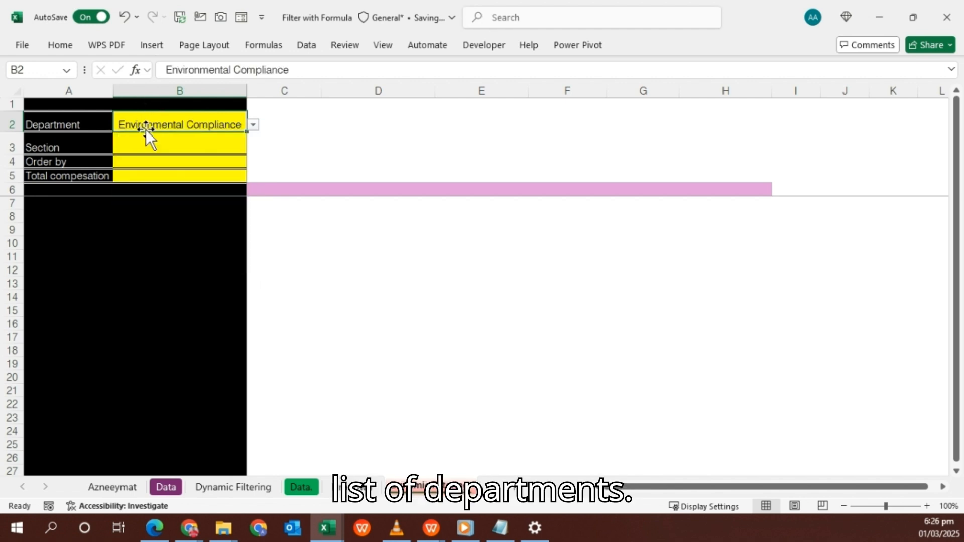
Copy the Staff ID through Compensation headers from the "Data." sheet and paste them as values into C6:H6 on the "Dynamic Filtering." sheet
{"action": "left_click", "coordinate": [187, 145]}
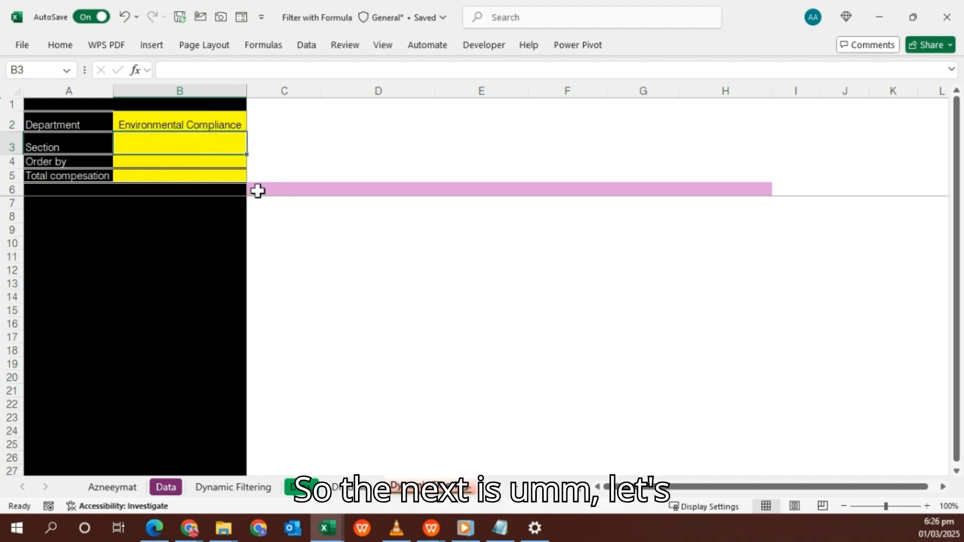
{"action": "left_click", "coordinate": [258, 190]}
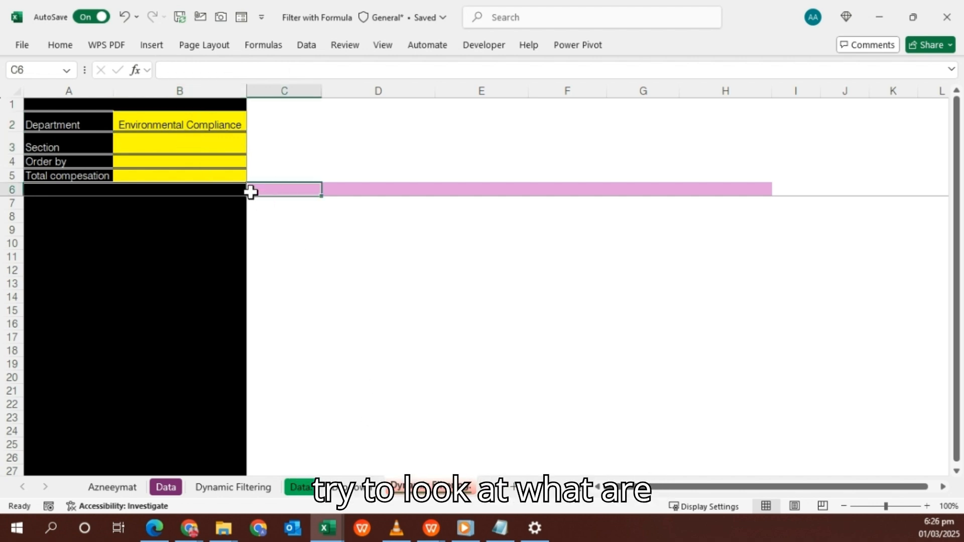
{"action": "left_click", "coordinate": [303, 494]}
{"action": "scroll", "coordinate": [279, 186], "scroll_direction": "up", "scroll_amount": 19}
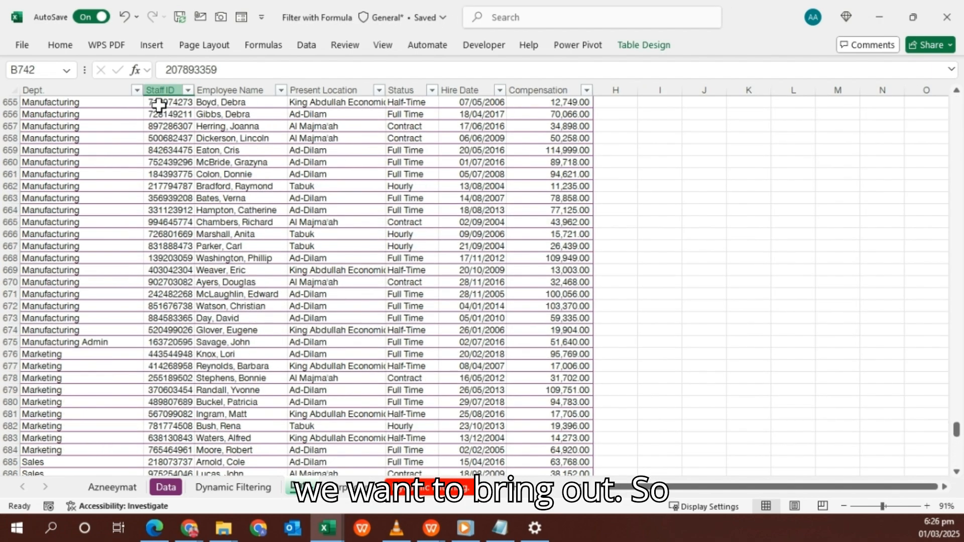
{"action": "left_click", "coordinate": [162, 114]}
{"action": "key", "text": "ctrl+Up"}
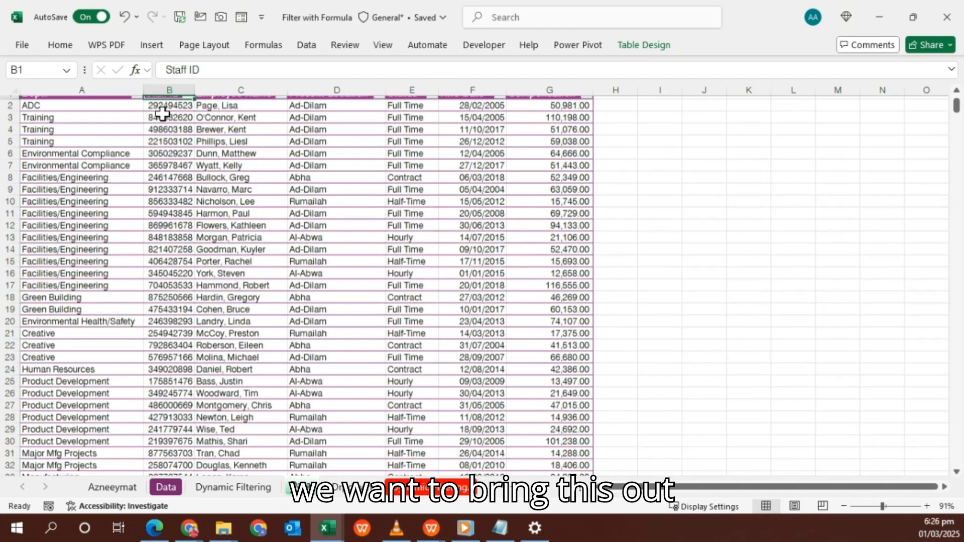
{"action": "key", "text": "ctrl+shift+Right"}
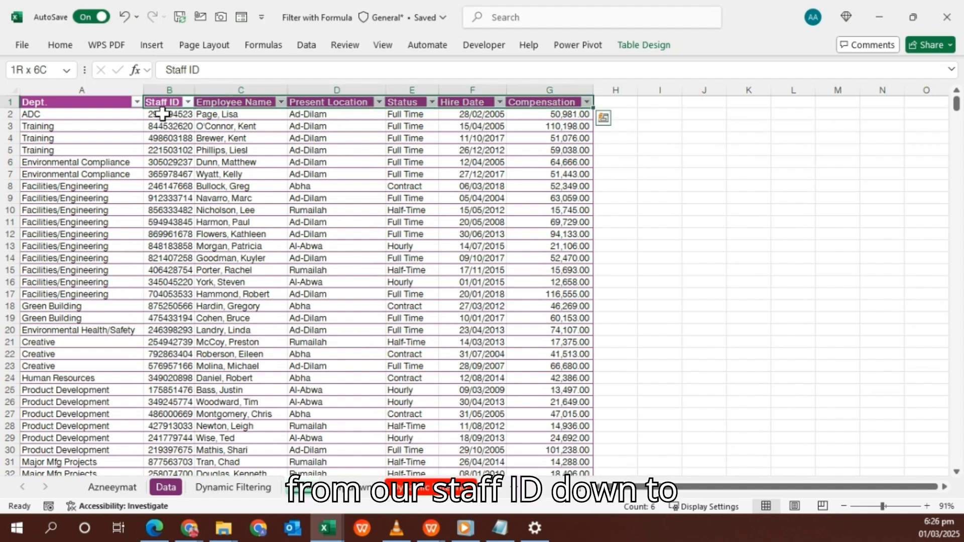
{"action": "key", "text": "ctrl+c"}
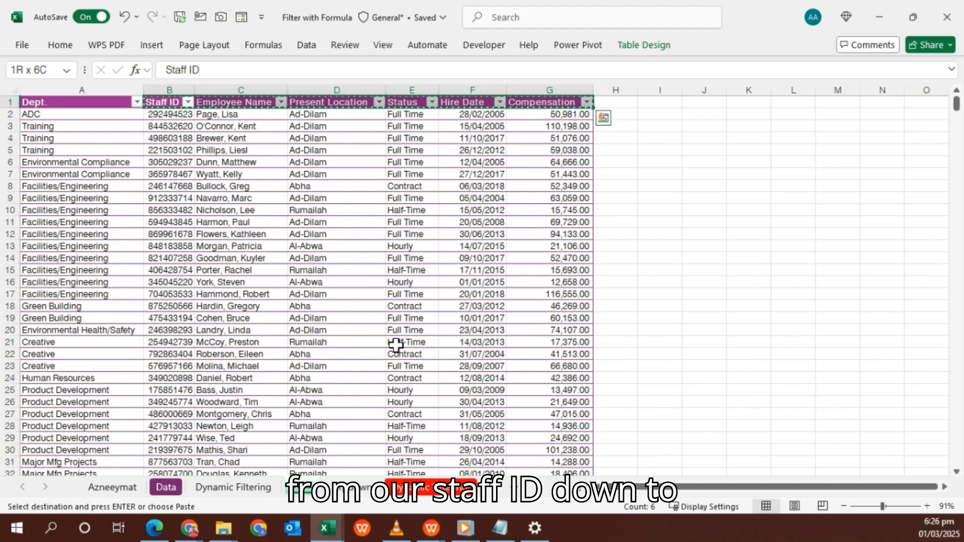
{"action": "left_click", "coordinate": [424, 488]}
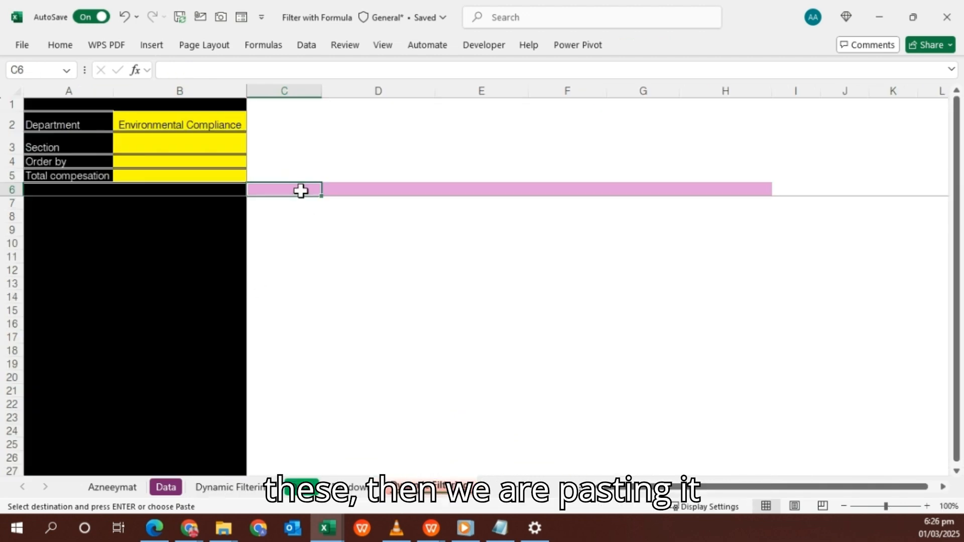
{"action": "key", "text": "ctrl+v"}
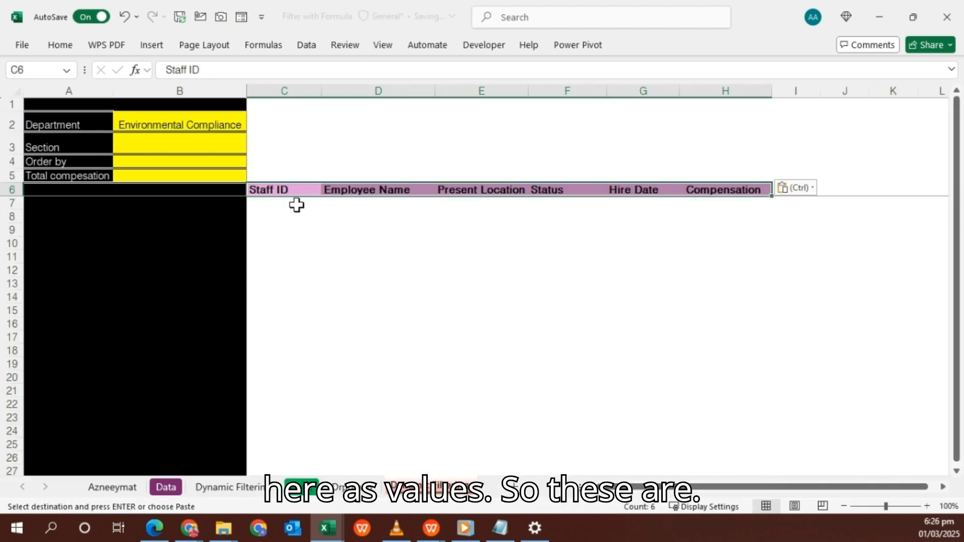
{"action": "left_click", "coordinate": [590, 206]}
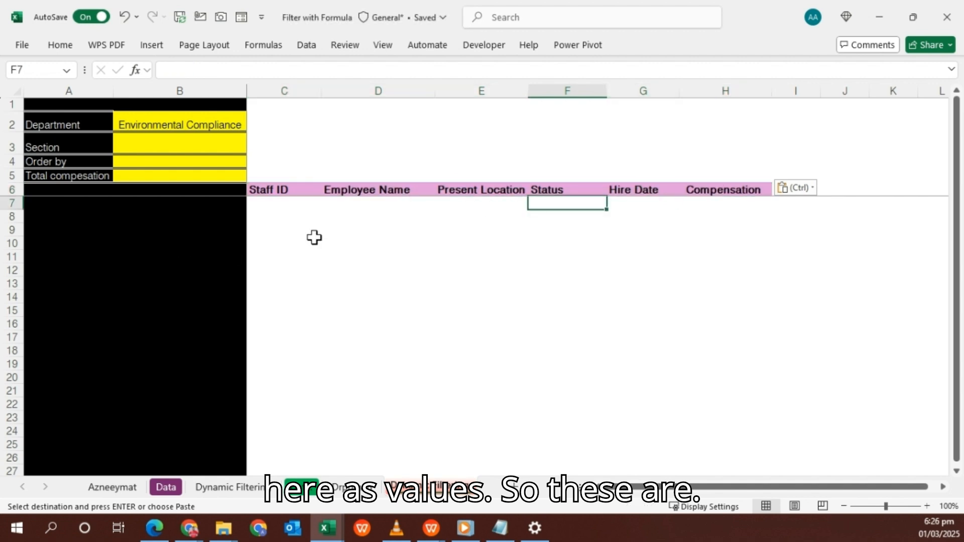
Start a FILTER formula in C7 with the HR_Dataset columns Staff ID through Compensation from the "Data." sheet as its array
{"action": "left_click", "coordinate": [278, 204]}
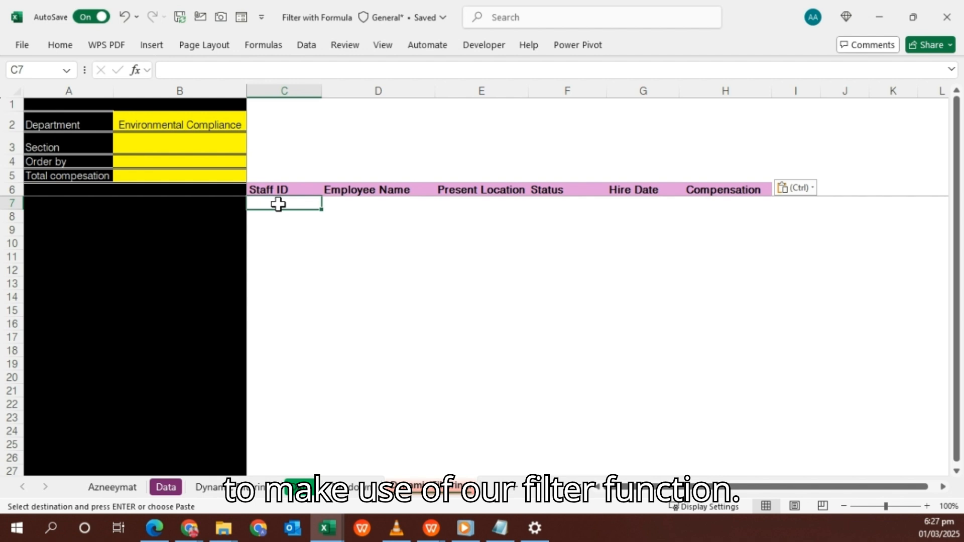
{"action": "type", "text": "="}
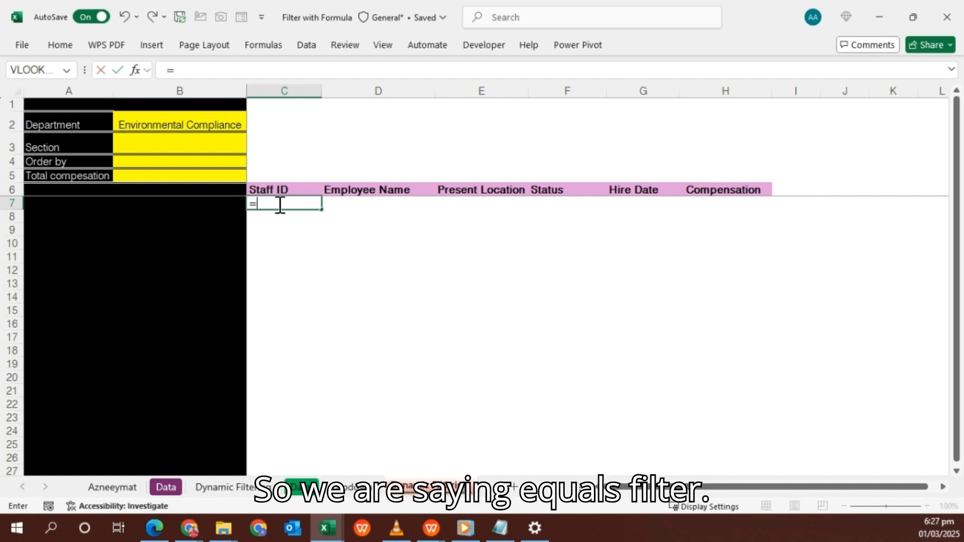
{"action": "type", "text": "fil"}
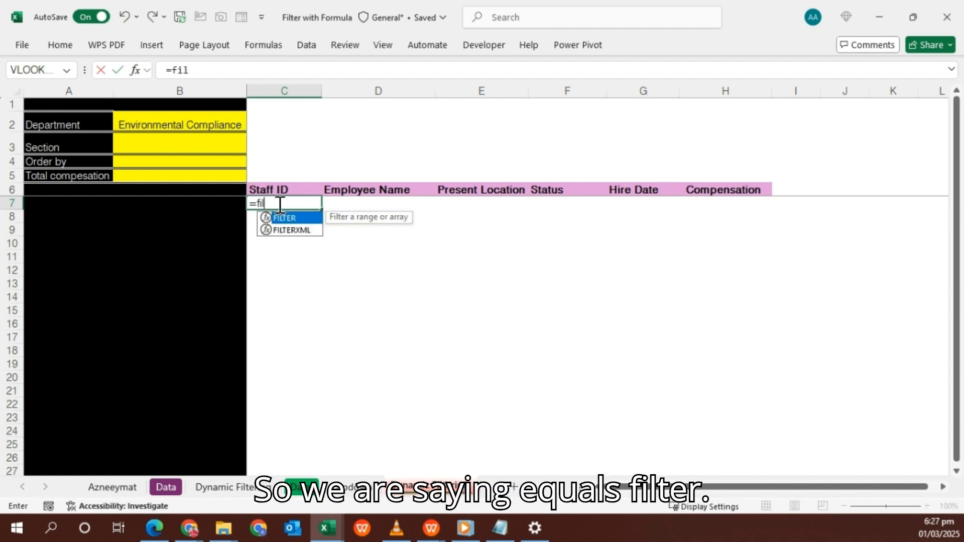
{"action": "key", "text": "Tab"}
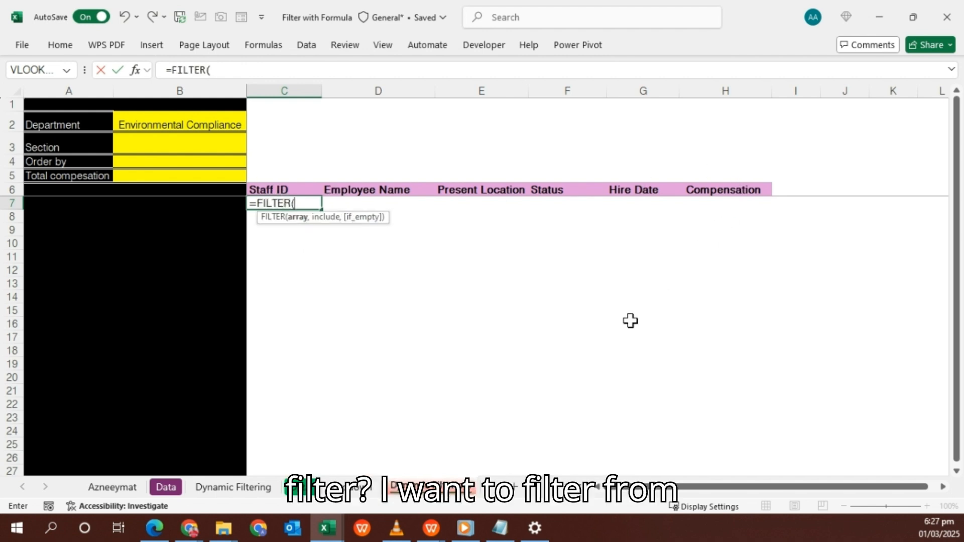
{"action": "left_click", "coordinate": [306, 493]}
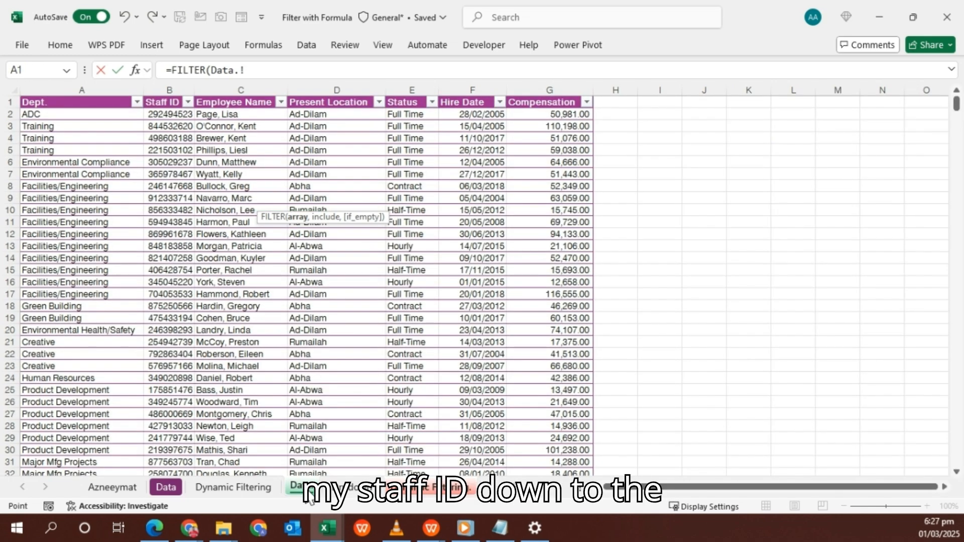
{"action": "left_click", "coordinate": [162, 94]}
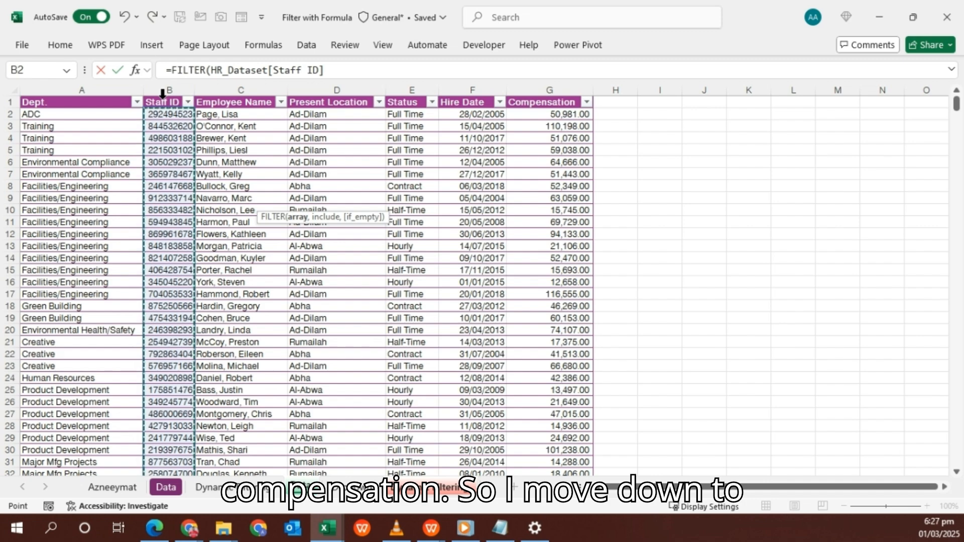
{"action": "key", "text": "ctrl+shift+Right"}
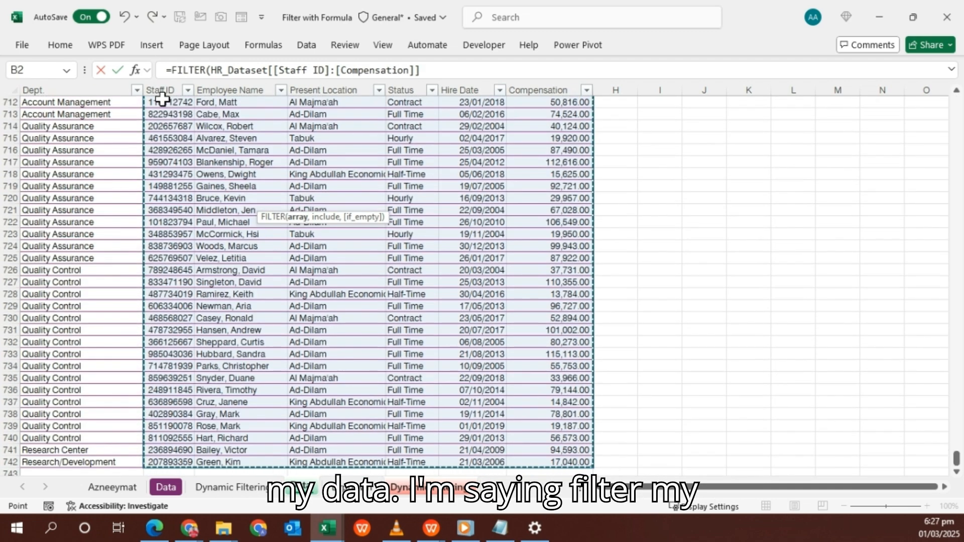
{"action": "type", "text": ","}
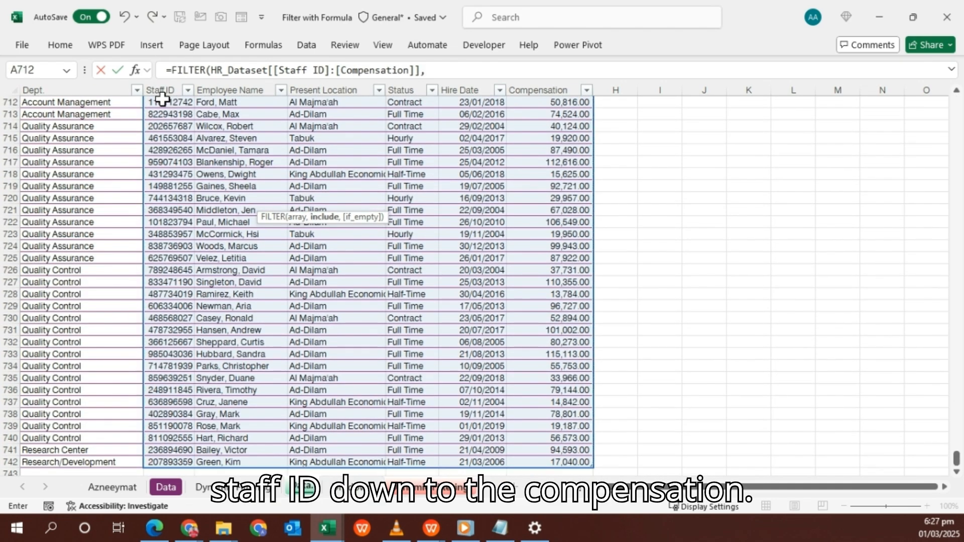
Complete the C7 FILTER formula with the include condition HR_Dataset[Dept.]='Dynamic Filtering.'!B2
{"action": "scroll", "coordinate": [73, 138], "scroll_direction": "up", "scroll_amount": 11}
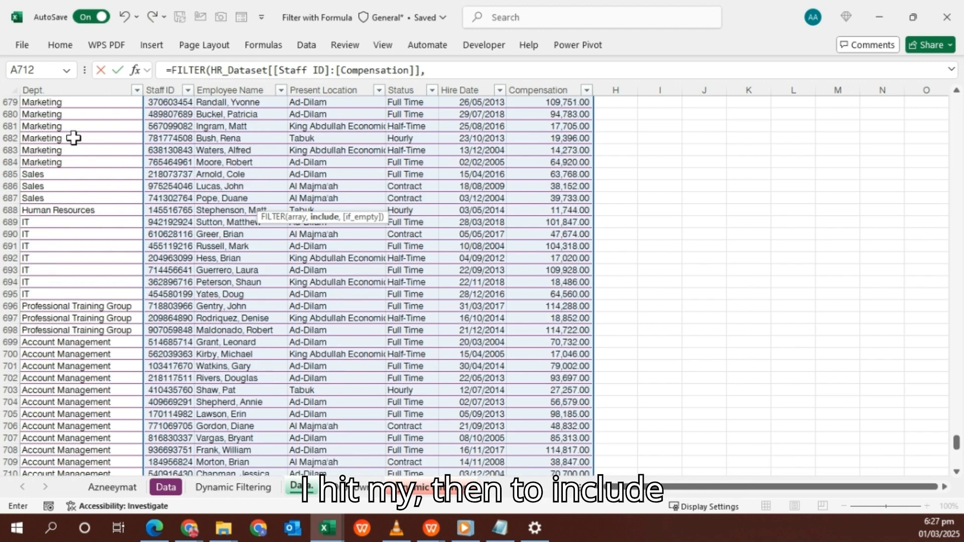
{"action": "left_click", "coordinate": [72, 86]}
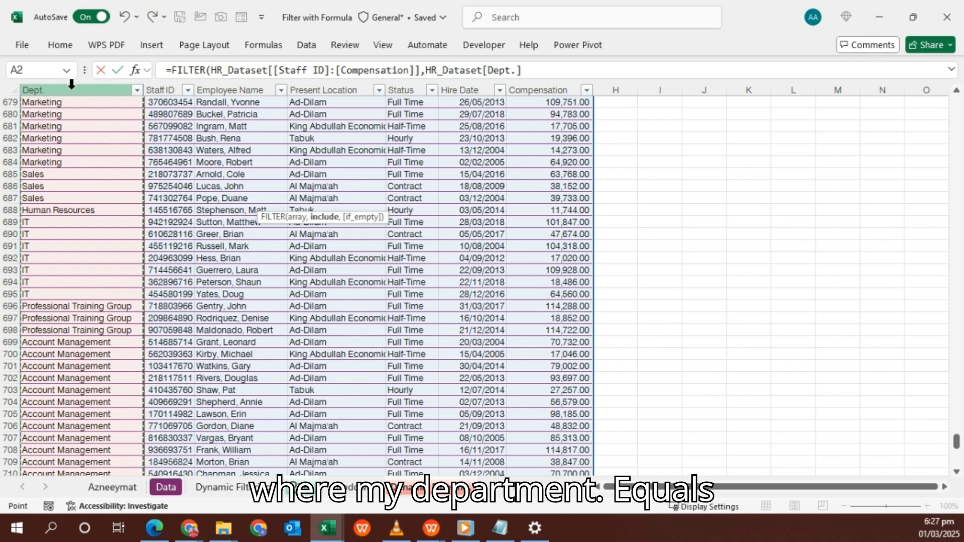
{"action": "type", "text": "="}
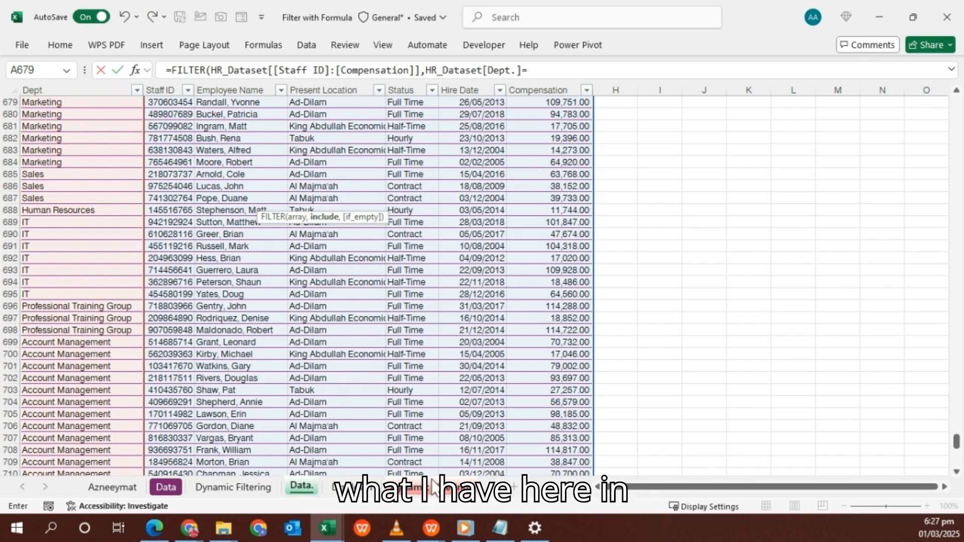
{"action": "left_click", "coordinate": [441, 497]}
{"action": "left_click", "coordinate": [177, 122]}
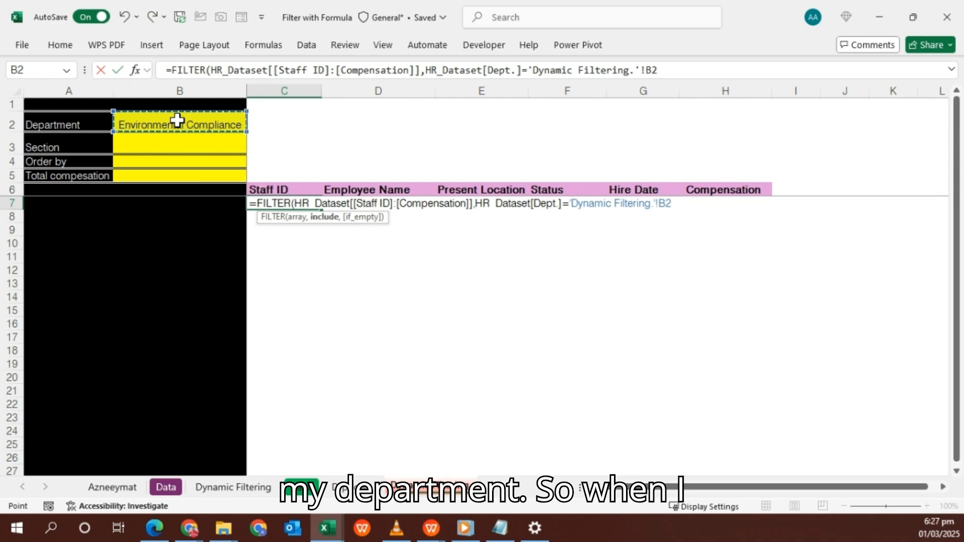
{"action": "key", "text": "Return"}
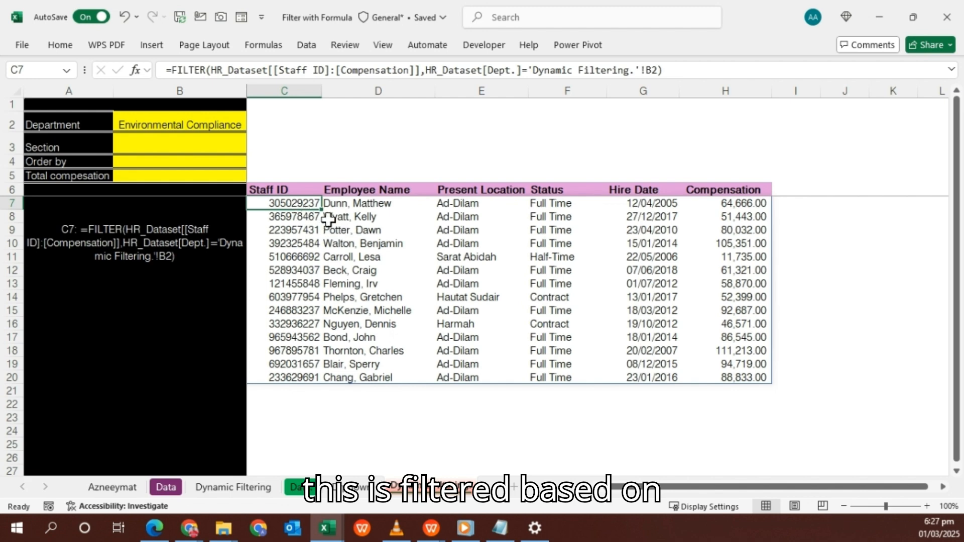
Test the filter by setting the Department in B2 to Facilities/Engineering, and finally to ADC
{"action": "left_click", "coordinate": [192, 124]}
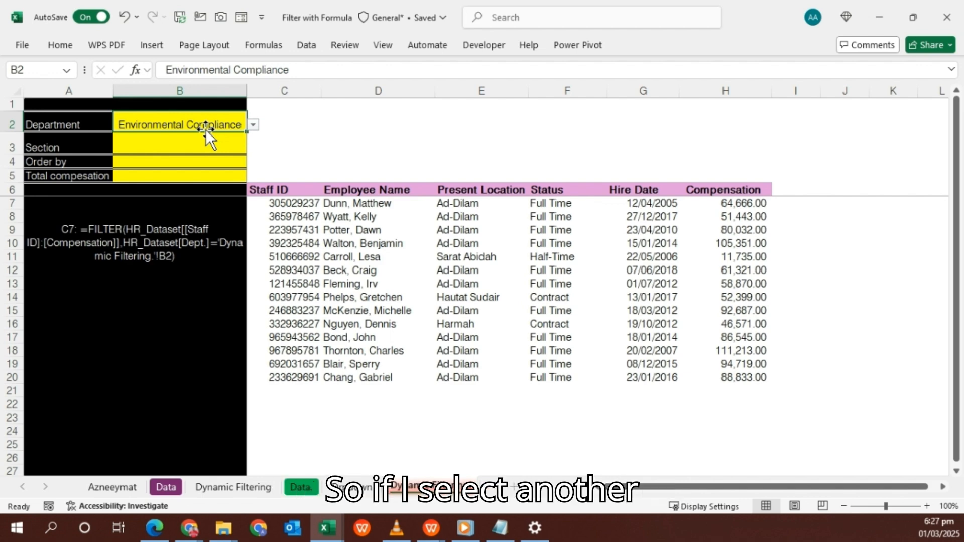
{"action": "left_click", "coordinate": [253, 125]}
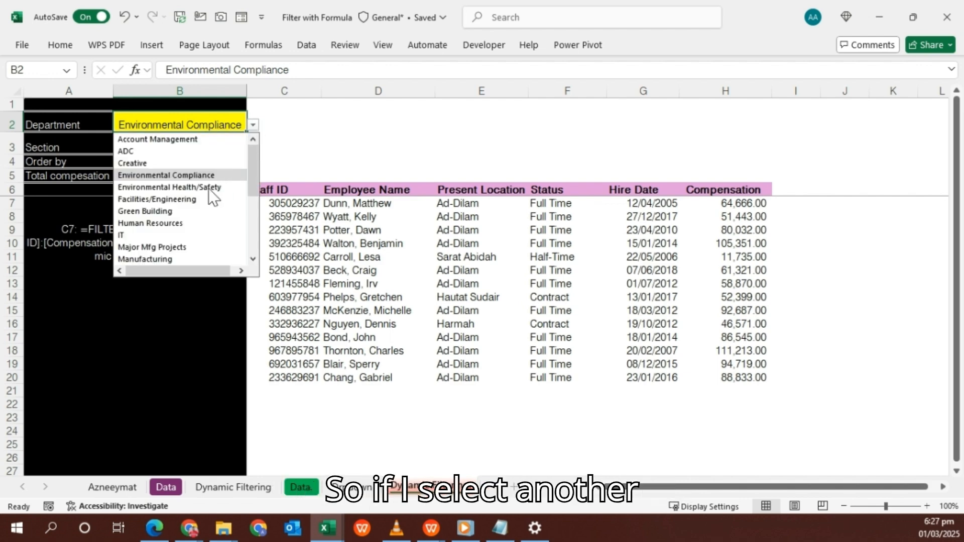
{"action": "left_click", "coordinate": [147, 199]}
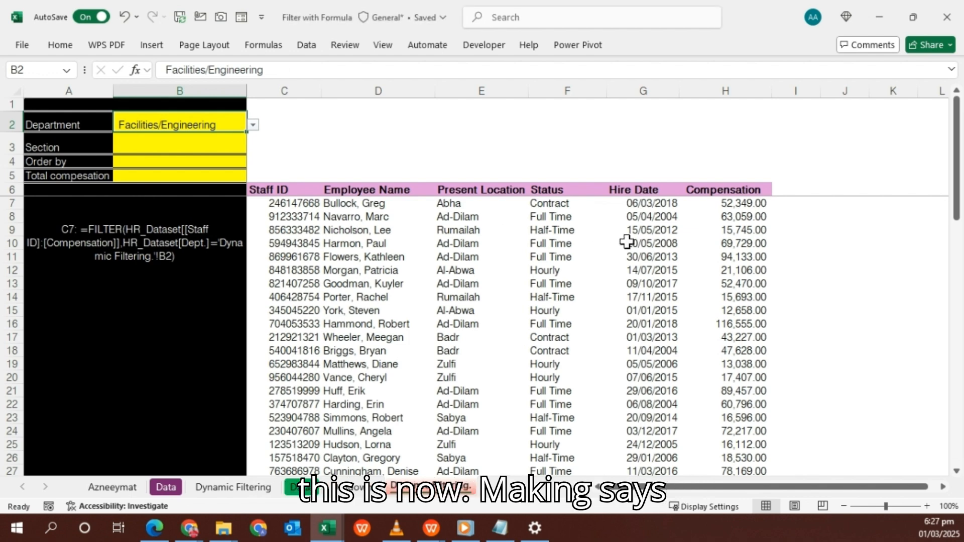
{"action": "left_click", "coordinate": [253, 125]}
{"action": "left_click", "coordinate": [153, 152]}
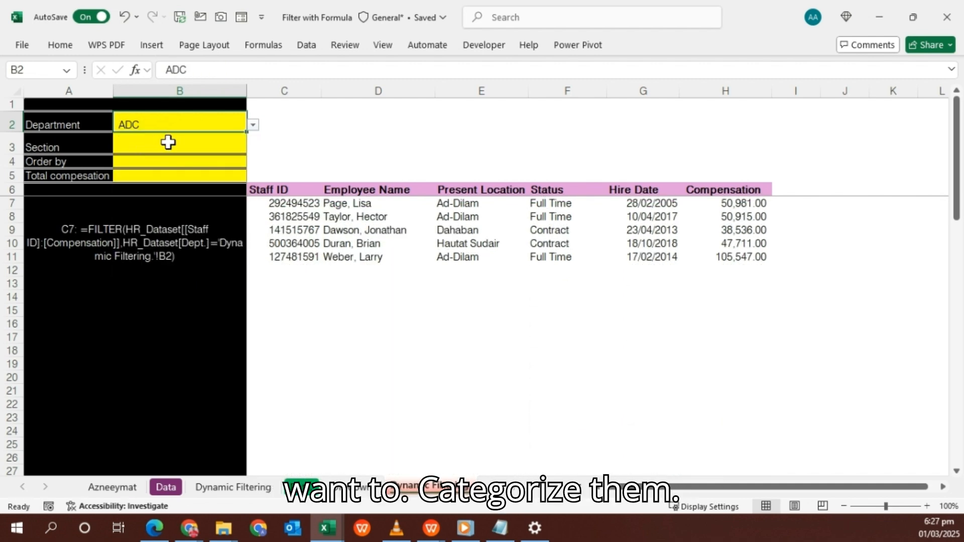
Add a list data validation to the Section cell B3 with the header range =$C$6:$H$6 as its source
{"action": "left_click", "coordinate": [178, 147]}
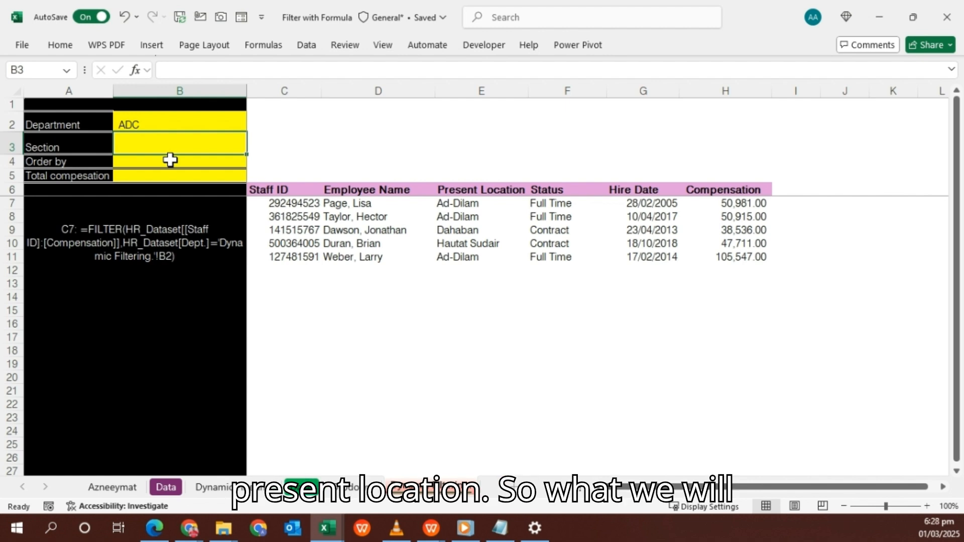
{"action": "left_click", "coordinate": [306, 45]}
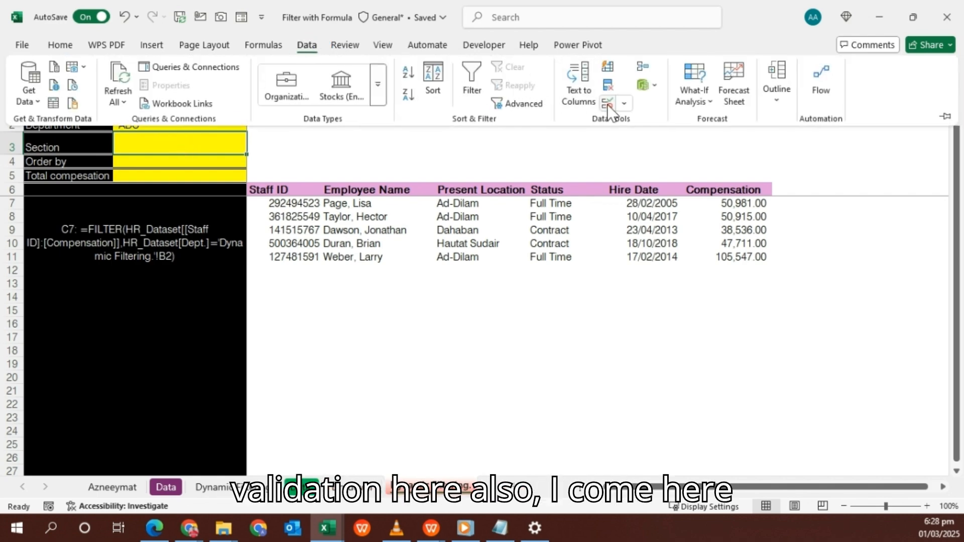
{"action": "left_click", "coordinate": [607, 103]}
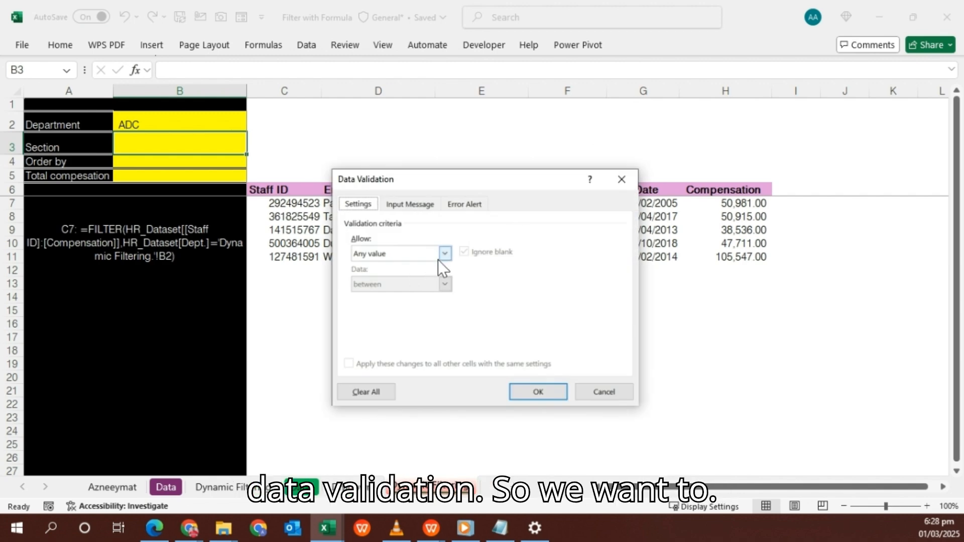
{"action": "left_click", "coordinate": [444, 254]}
{"action": "left_click", "coordinate": [383, 294]}
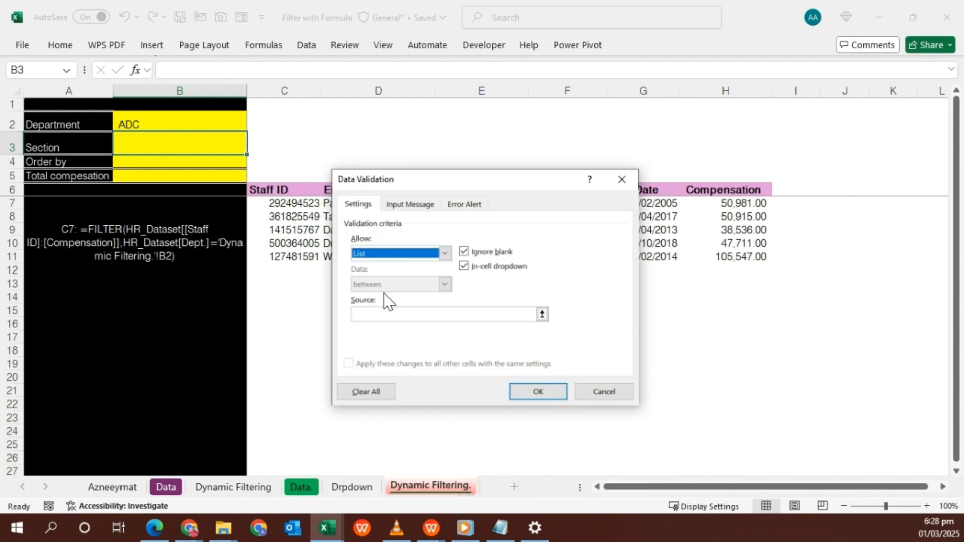
{"action": "left_click", "coordinate": [543, 315]}
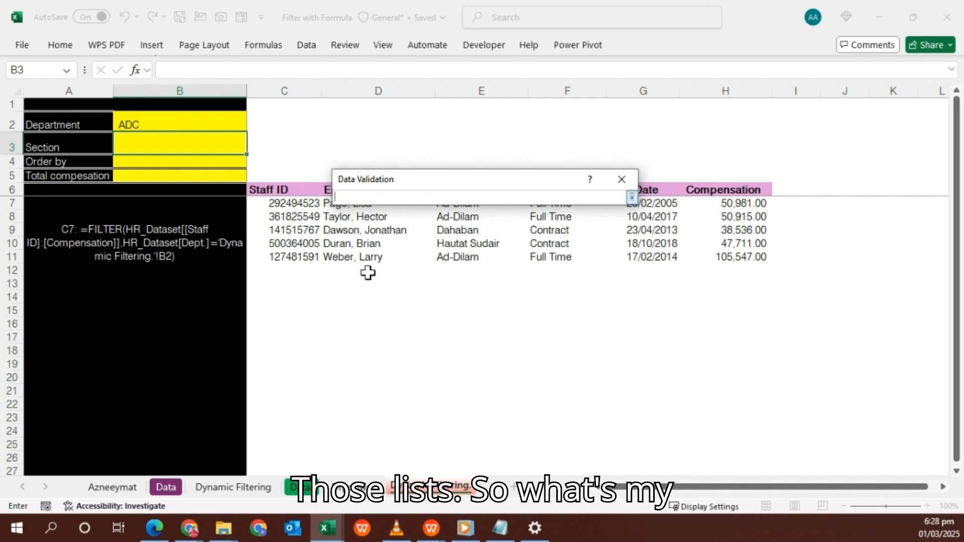
{"action": "left_click_drag", "start_coordinate": [269, 190], "coordinate": [737, 190]}
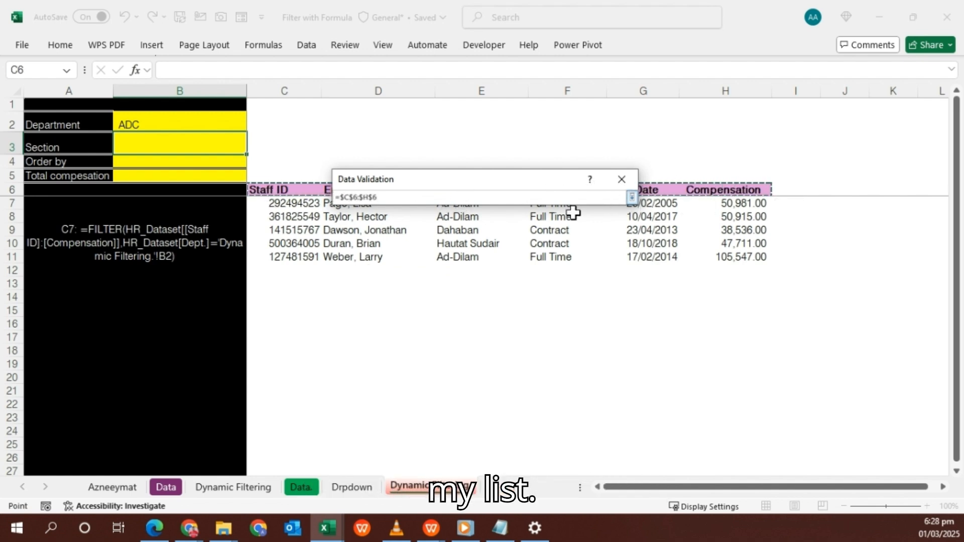
{"action": "left_click", "coordinate": [631, 197]}
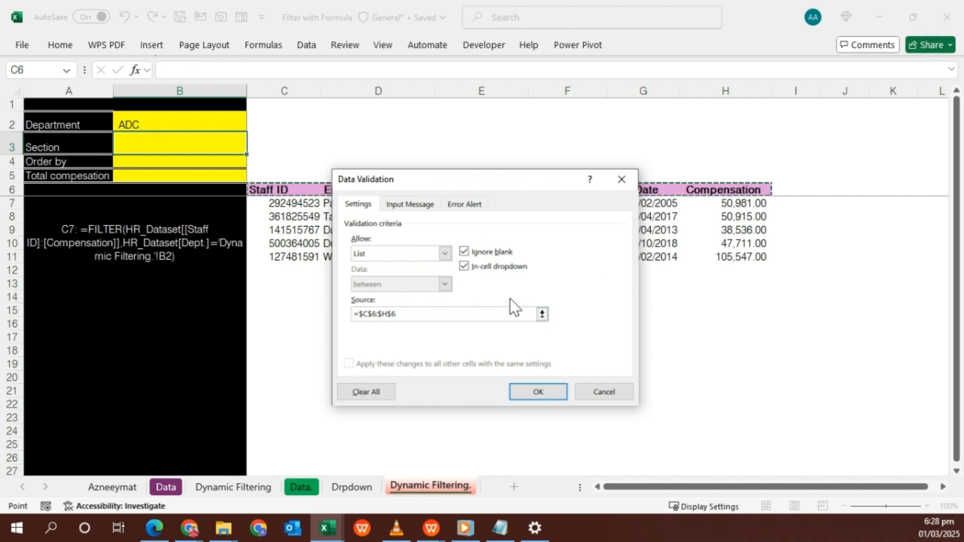
{"action": "left_click", "coordinate": [554, 395]}
{"action": "left_click", "coordinate": [552, 394]}
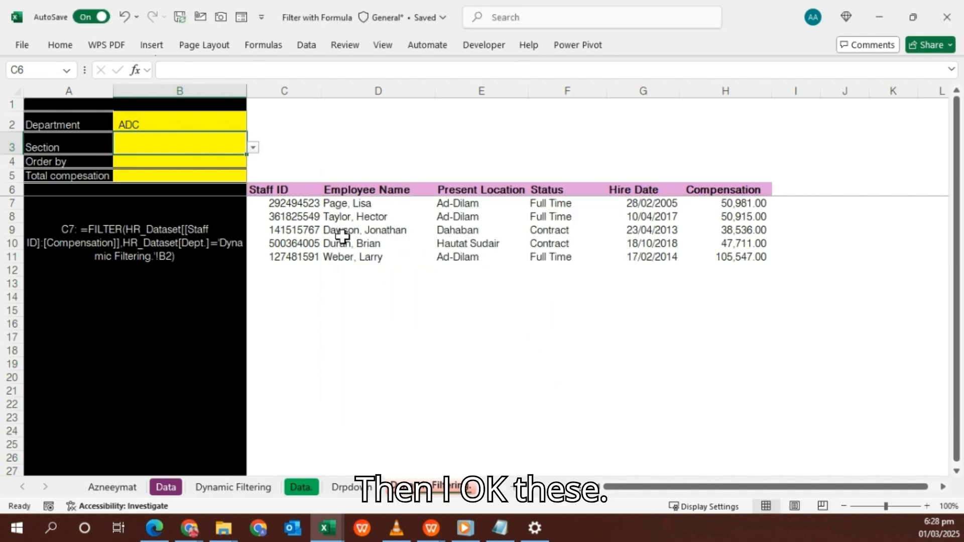
Choose Employee Name from the new Section dropdown in B3
{"action": "left_click", "coordinate": [253, 148]}
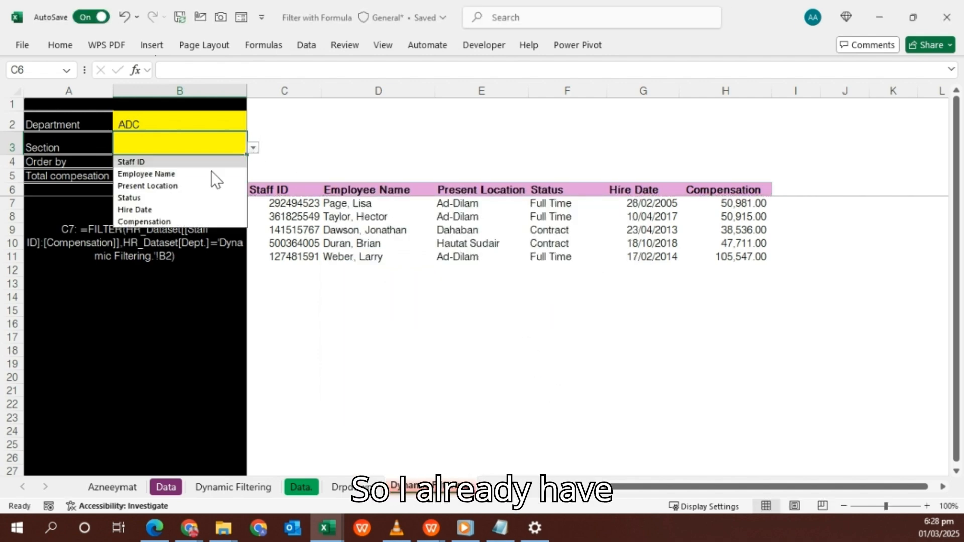
{"action": "left_click", "coordinate": [158, 173]}
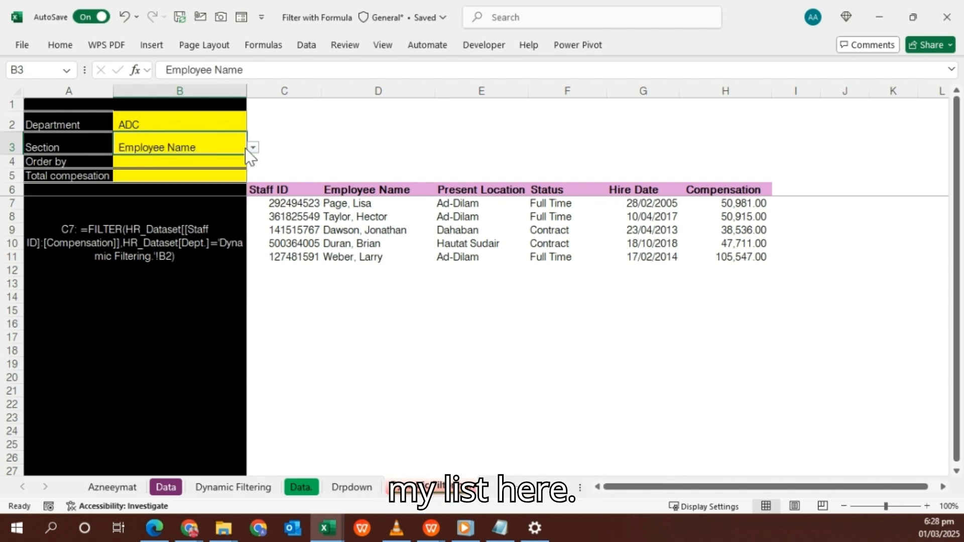
{"action": "left_click", "coordinate": [155, 124]}
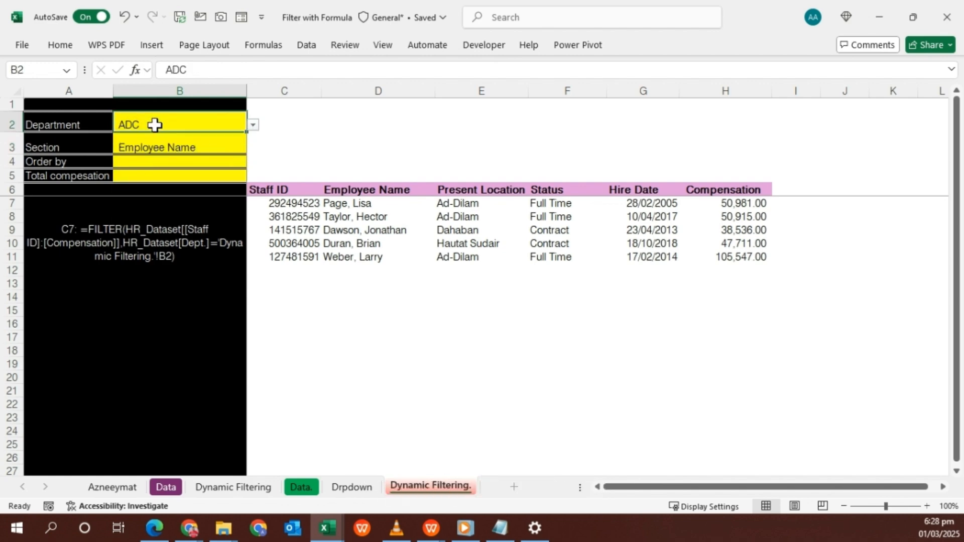
Wrap the FILTER formula in C7 in a SORT function, using the FILTER result as its array argument
{"action": "left_click", "coordinate": [263, 202]}
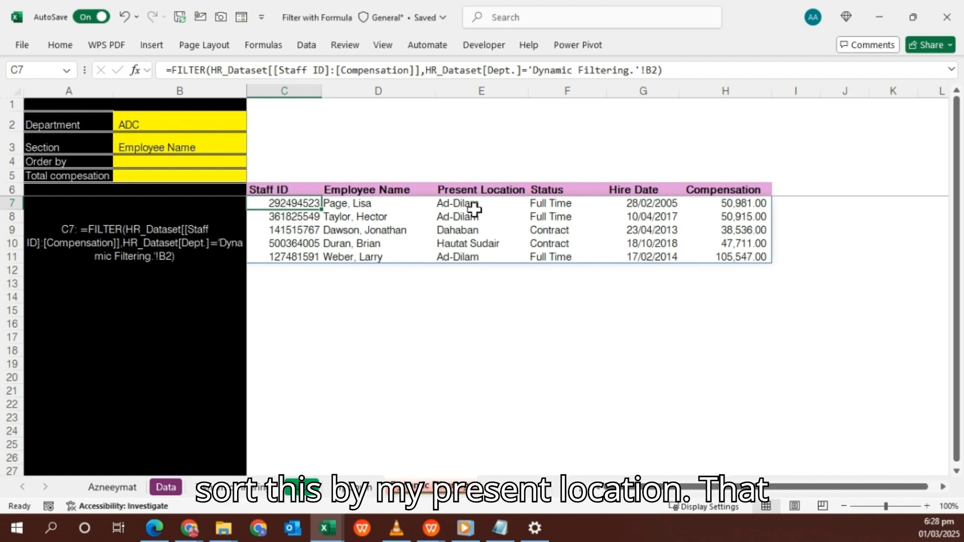
{"action": "left_click", "coordinate": [174, 70]}
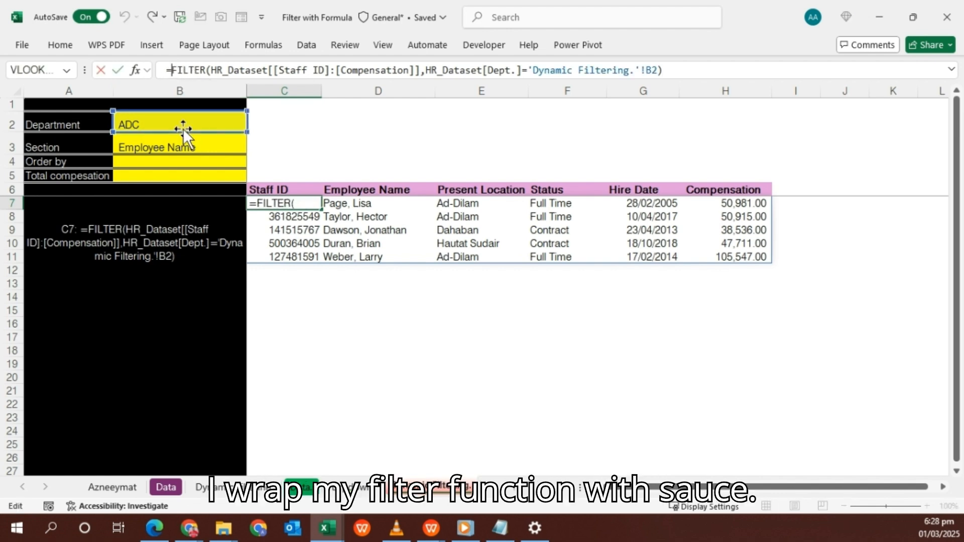
{"action": "type", "text": "sor"}
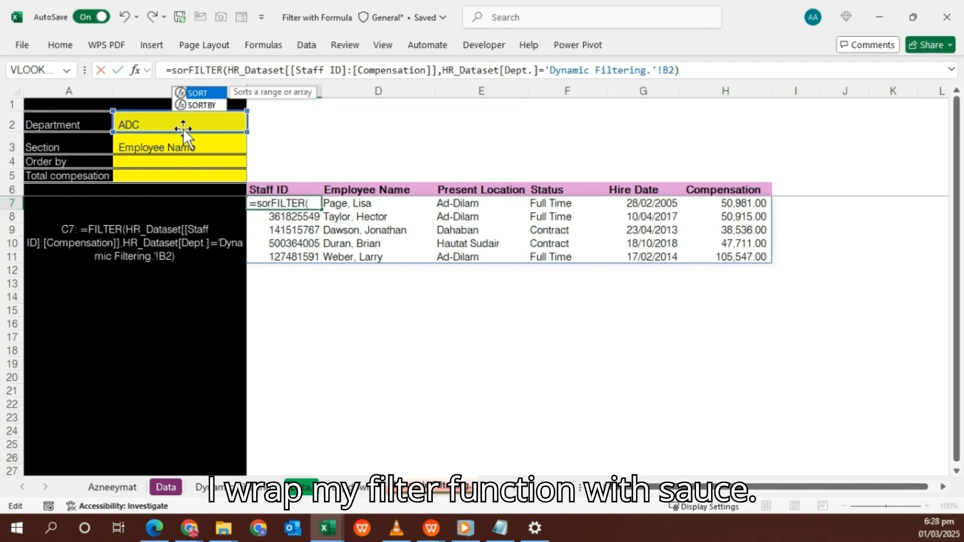
{"action": "key", "text": "Tab"}
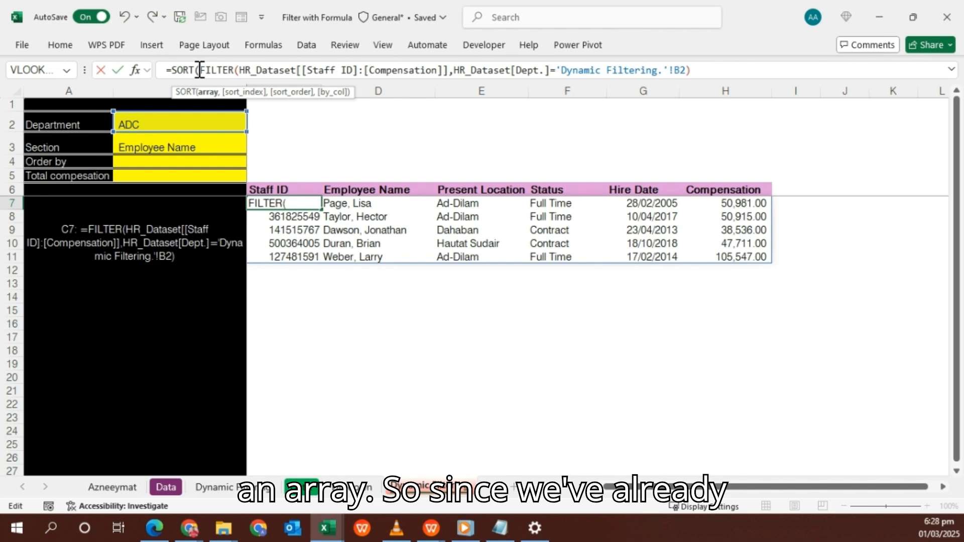
{"action": "left_click", "coordinate": [710, 71]}
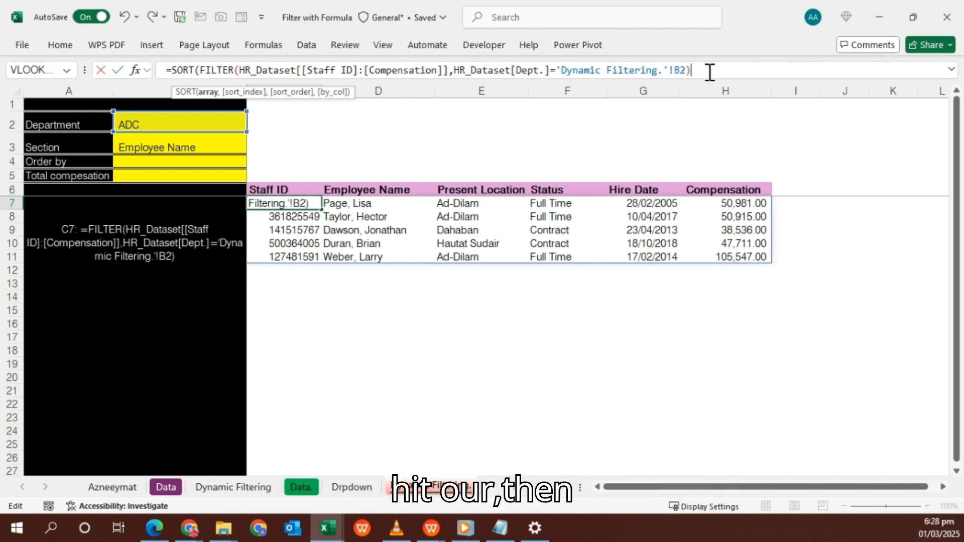
{"action": "type", "text": ","}
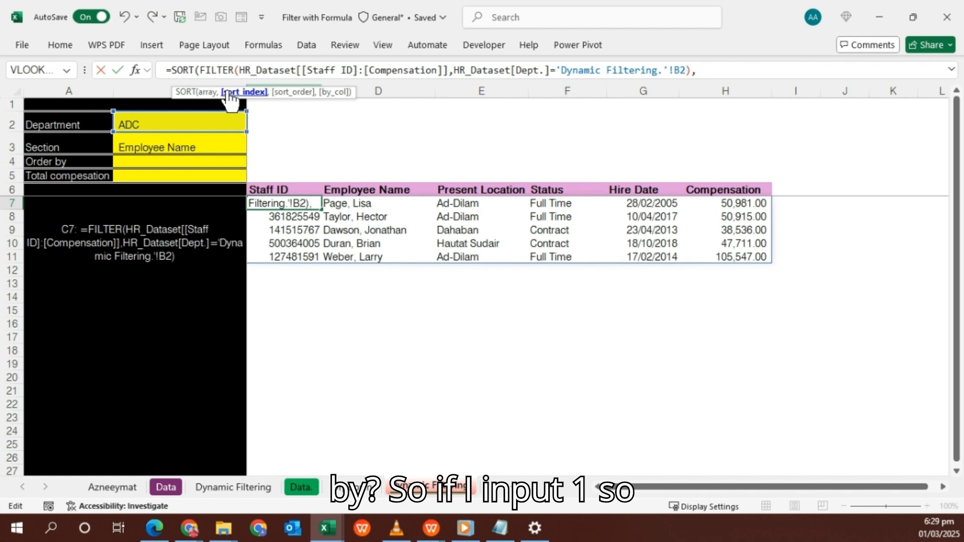
{"action": "type", "text": "1"}
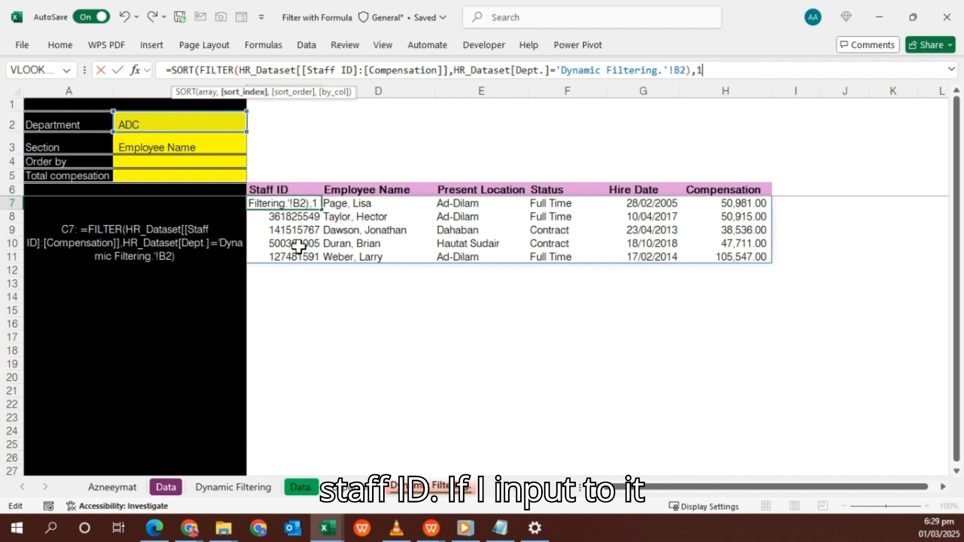
{"action": "key", "text": "BackSpace"}
{"action": "type", "text": "2"}
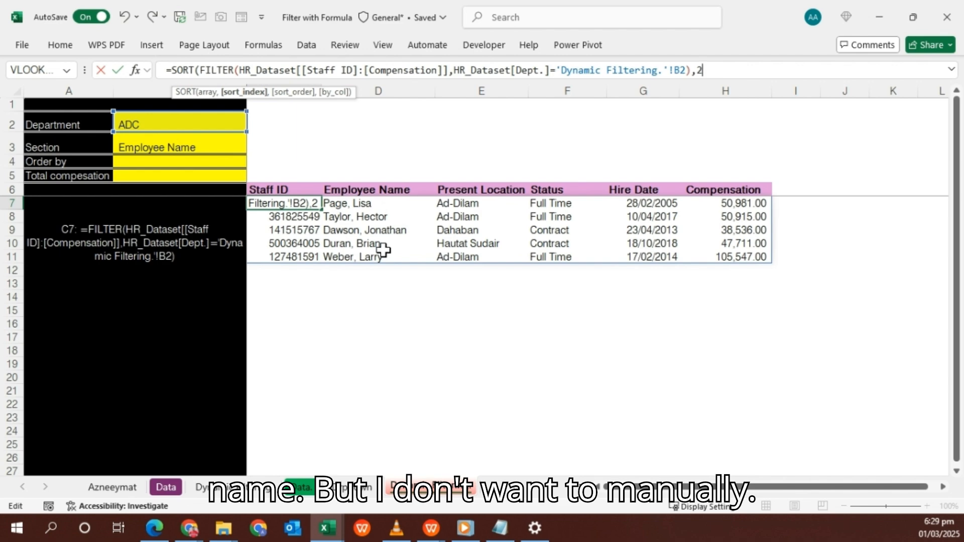
{"action": "key", "text": "BackSpace"}
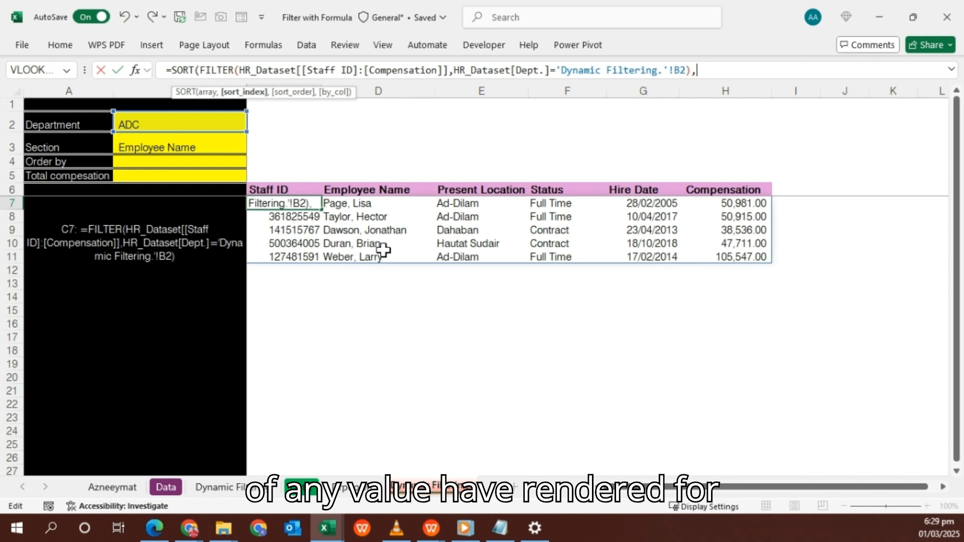
Add MATCH(B3,C6:H6,0) as the sort index of the SORT formula in C7, looking up the Section in the headers
{"action": "type", "text": "ma"}
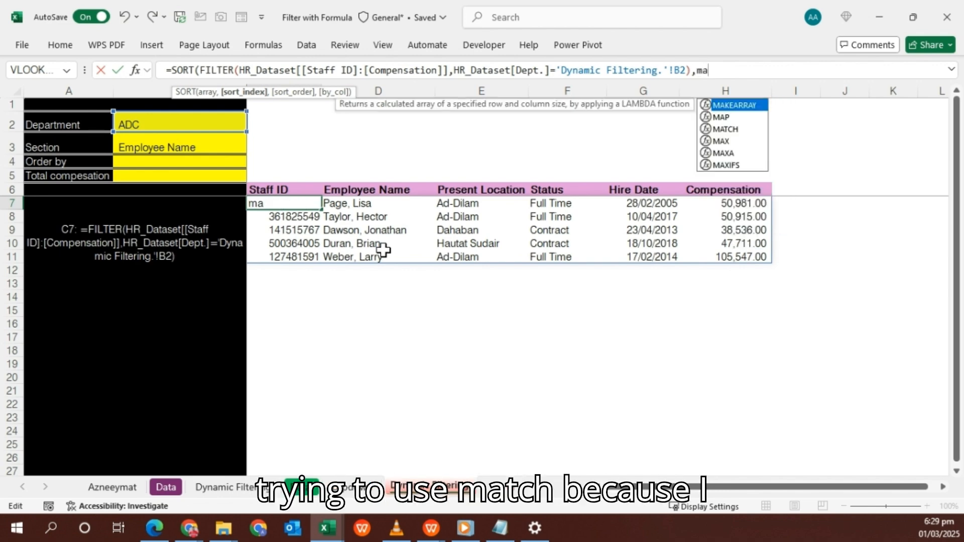
{"action": "type", "text": "t"}
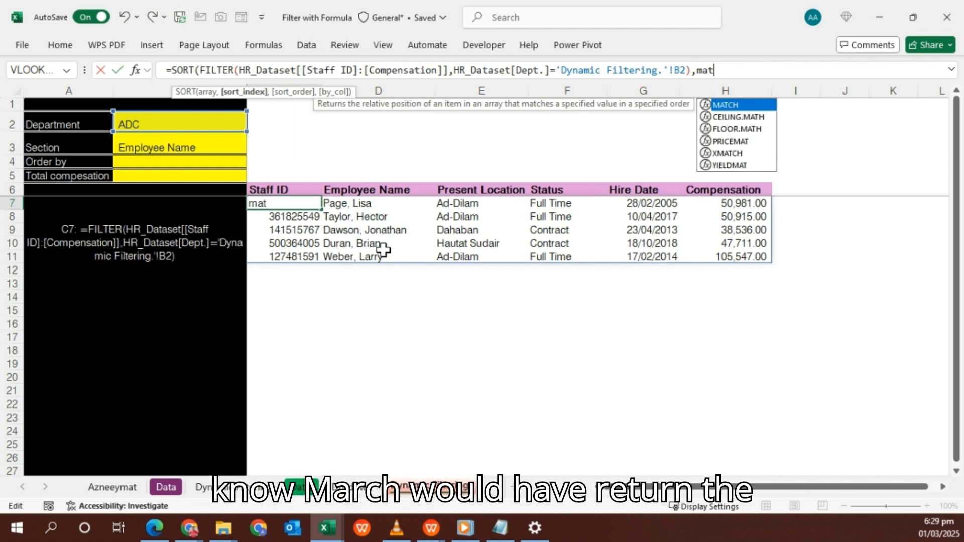
{"action": "key", "text": "Tab"}
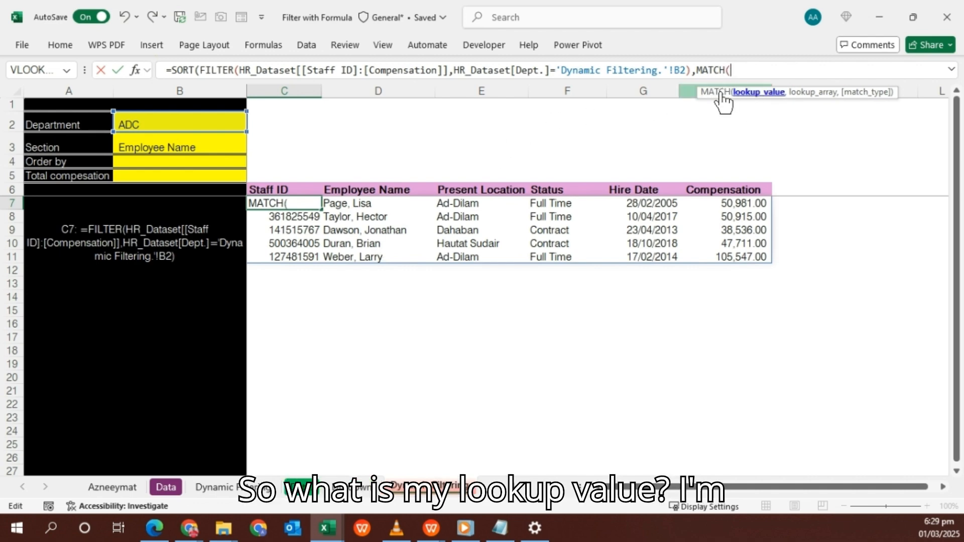
{"action": "left_click", "coordinate": [160, 149]}
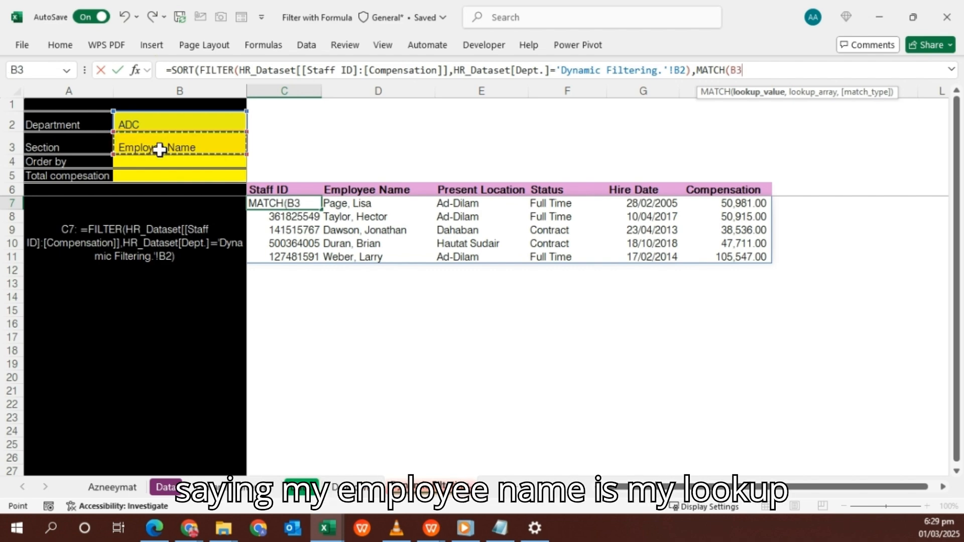
{"action": "type", "text": ","}
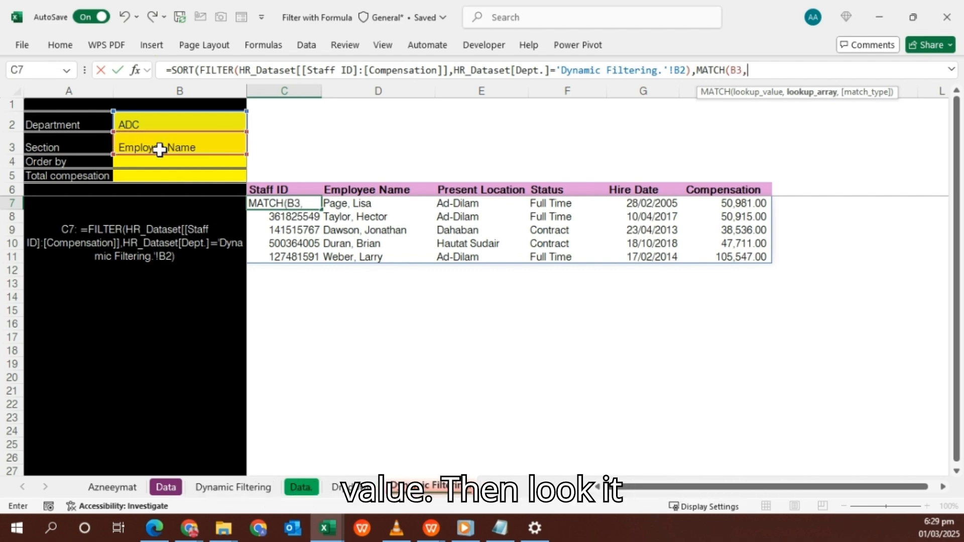
{"action": "left_click", "coordinate": [289, 190]}
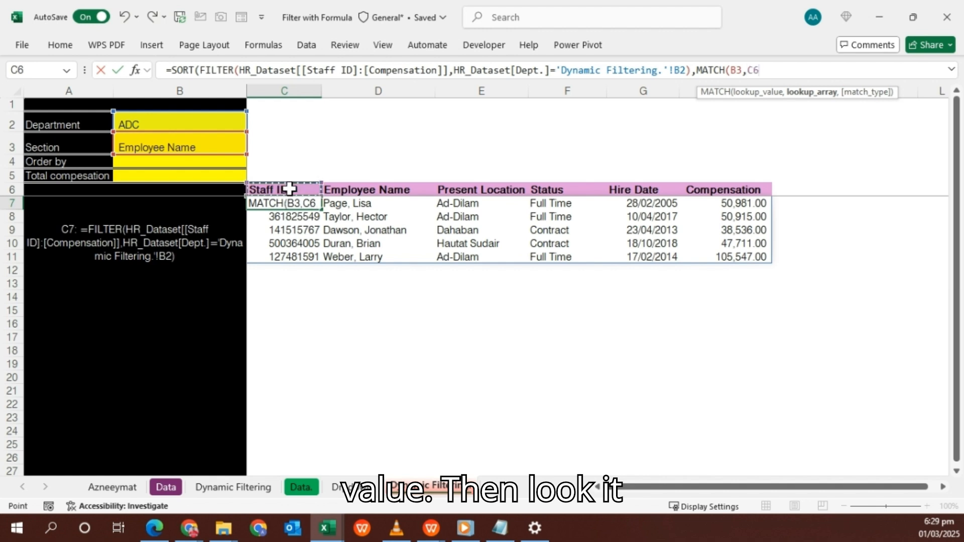
{"action": "left_click_drag", "start_coordinate": [289, 189], "coordinate": [768, 202]}
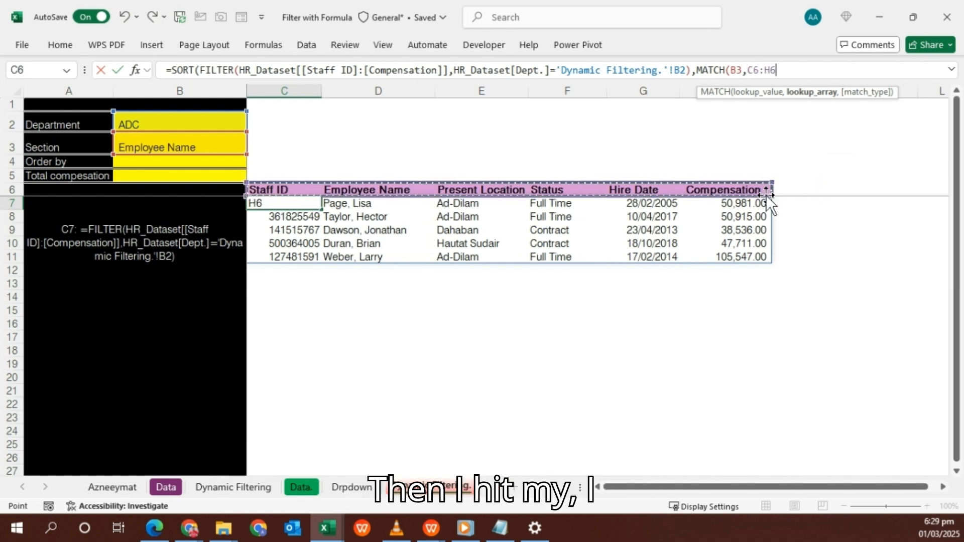
{"action": "type", "text": ","}
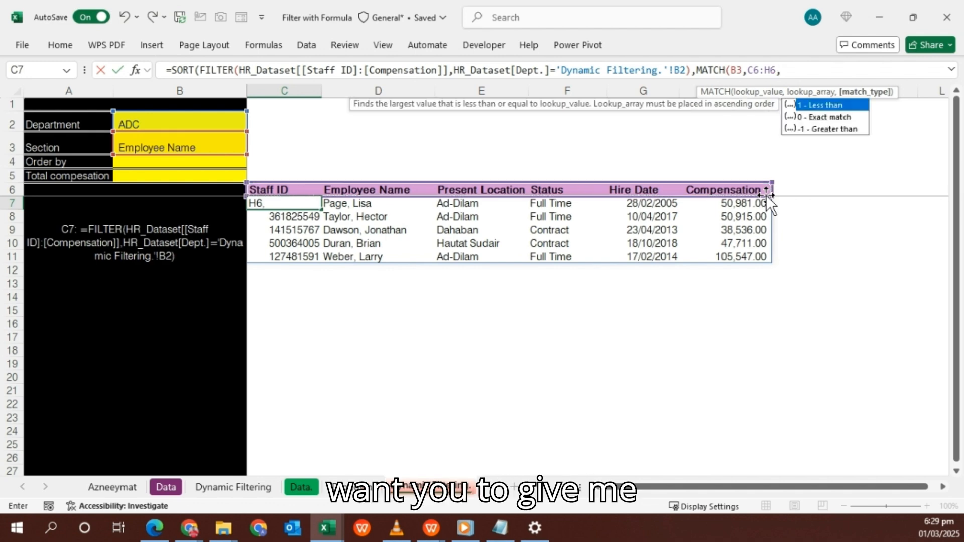
{"action": "type", "text": "0"}
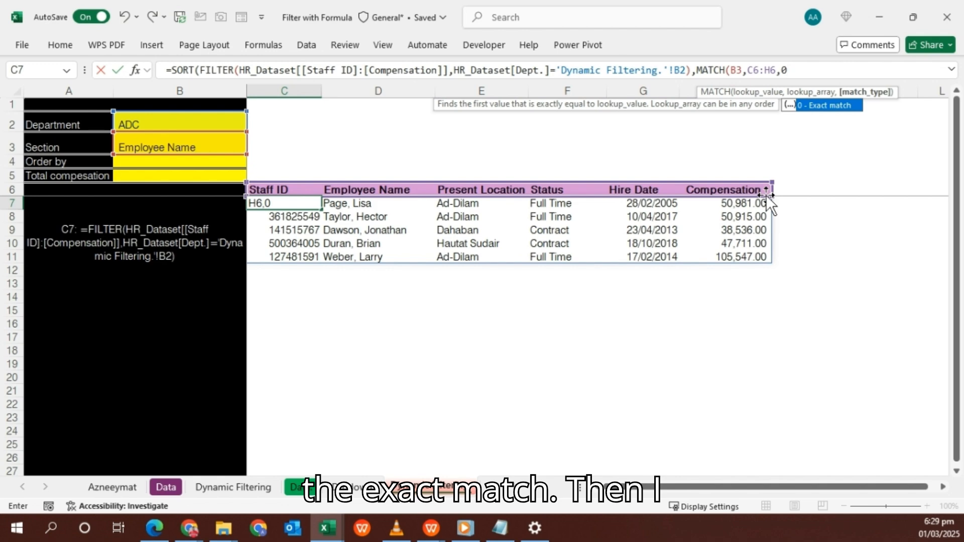
{"action": "type", "text": ")"}
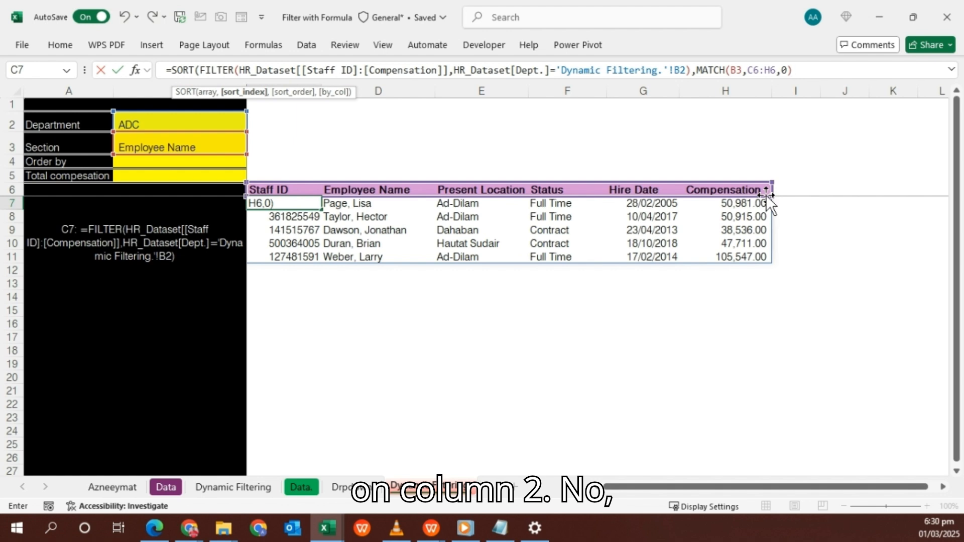
Set the sort order to 1 for ascending and complete the SORT formula in C7
{"action": "type", "text": ","}
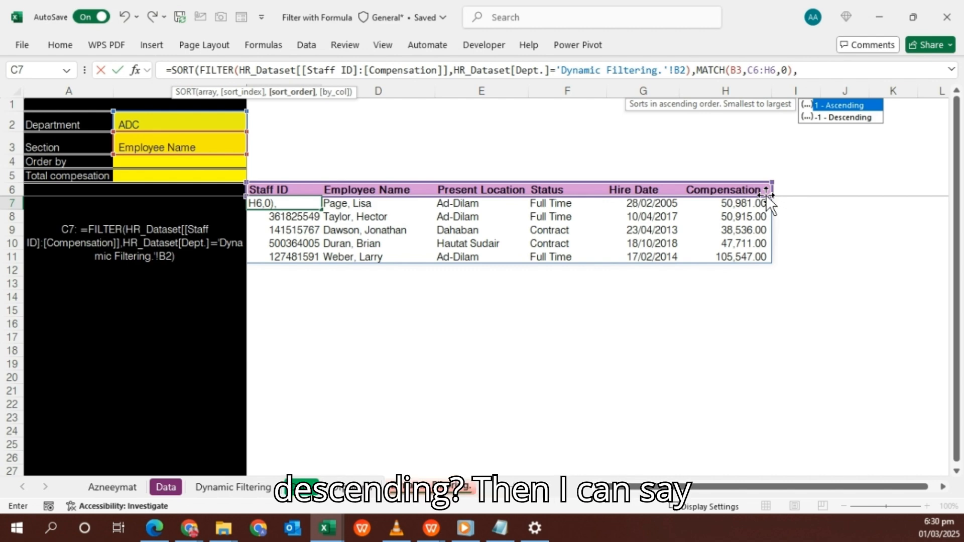
{"action": "type", "text": "1"}
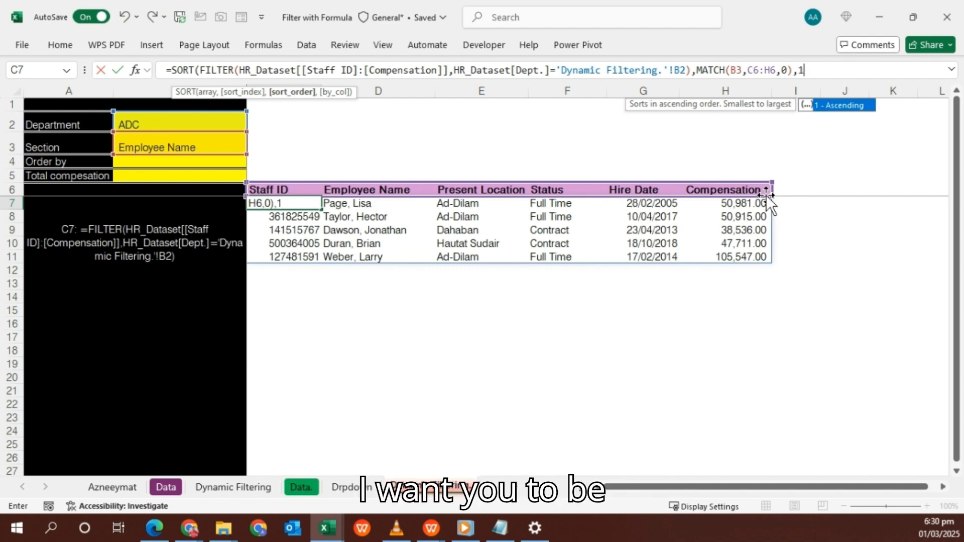
{"action": "type", "text": ")"}
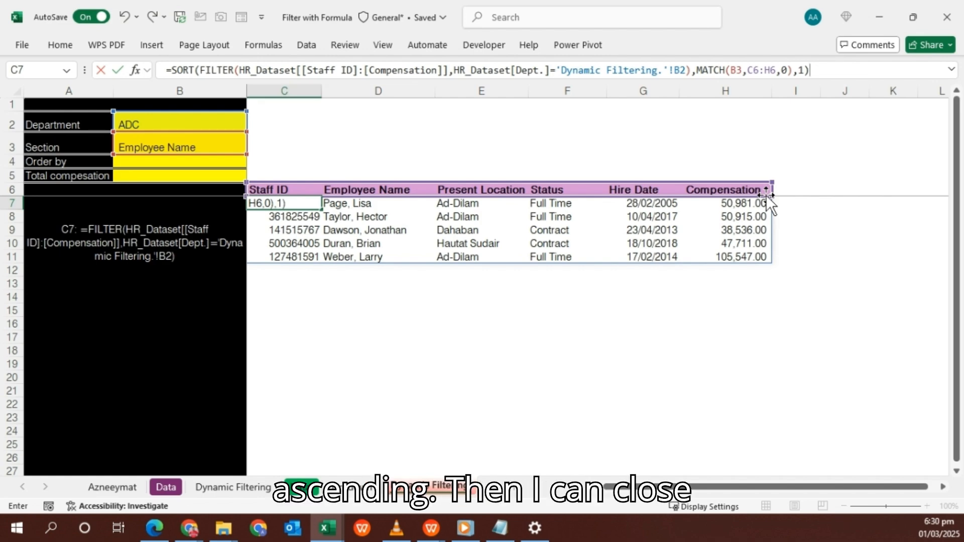
{"action": "key", "text": "Return"}
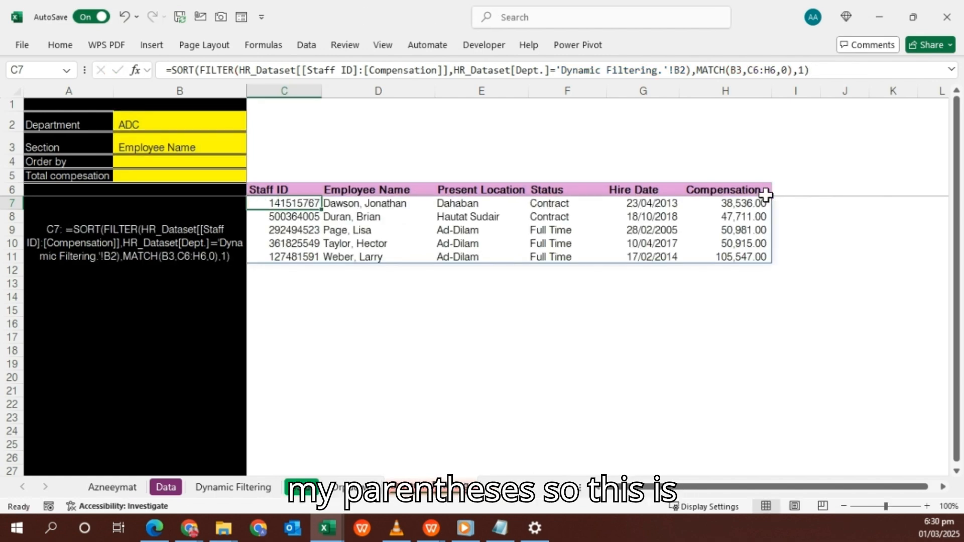
Test the sorted filter by setting the Department in B2 to Environmental Health/Safety and the Section in B3 to Status
{"action": "left_click", "coordinate": [164, 129]}
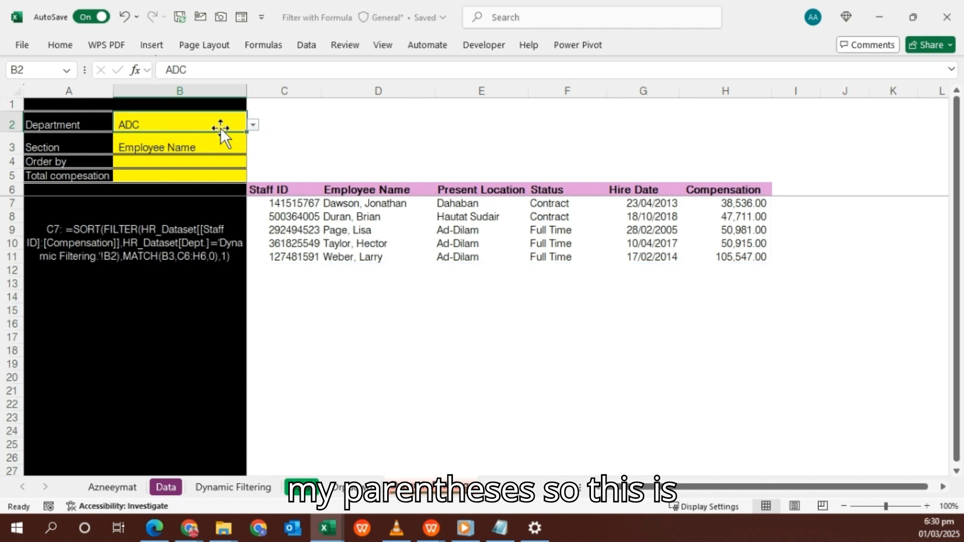
{"action": "left_click", "coordinate": [254, 125]}
{"action": "left_click", "coordinate": [162, 188]}
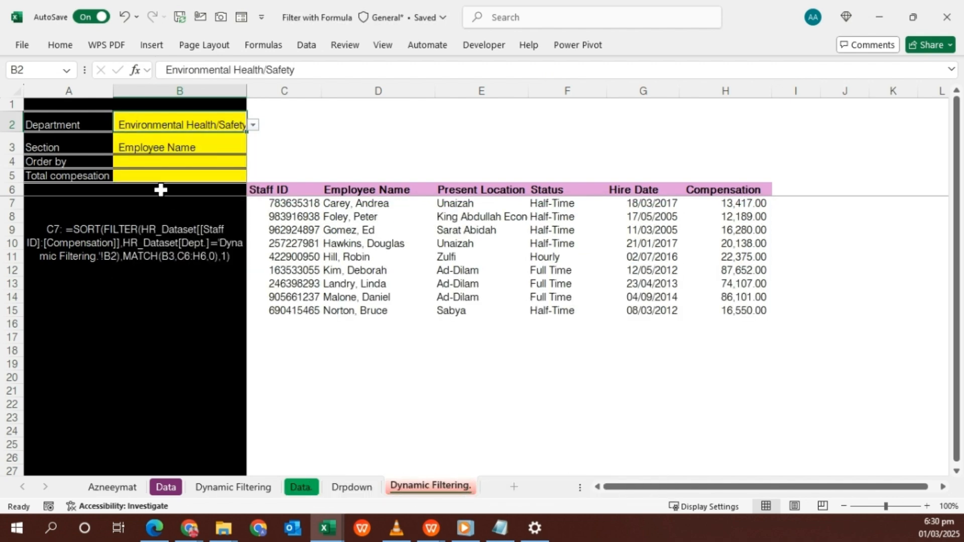
{"action": "left_click", "coordinate": [237, 147]}
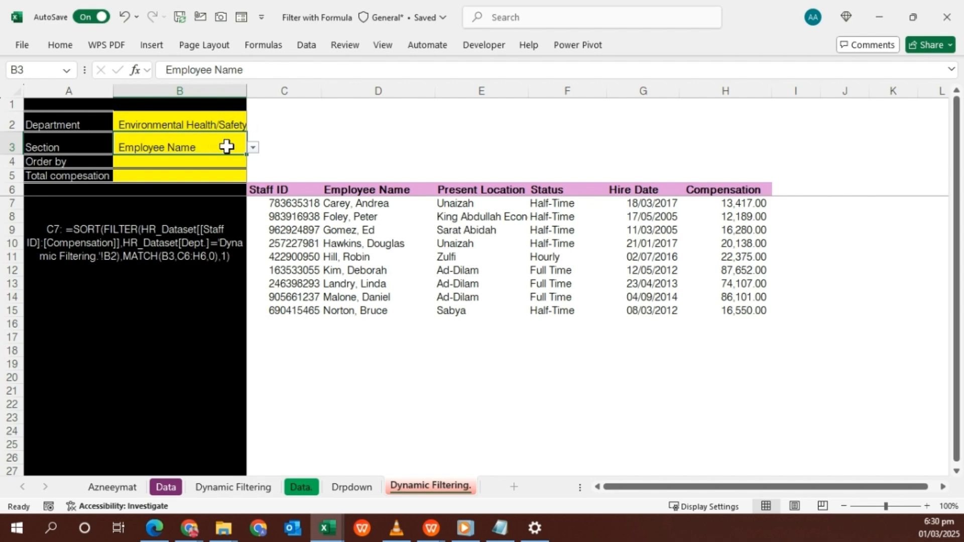
{"action": "left_click", "coordinate": [254, 148]}
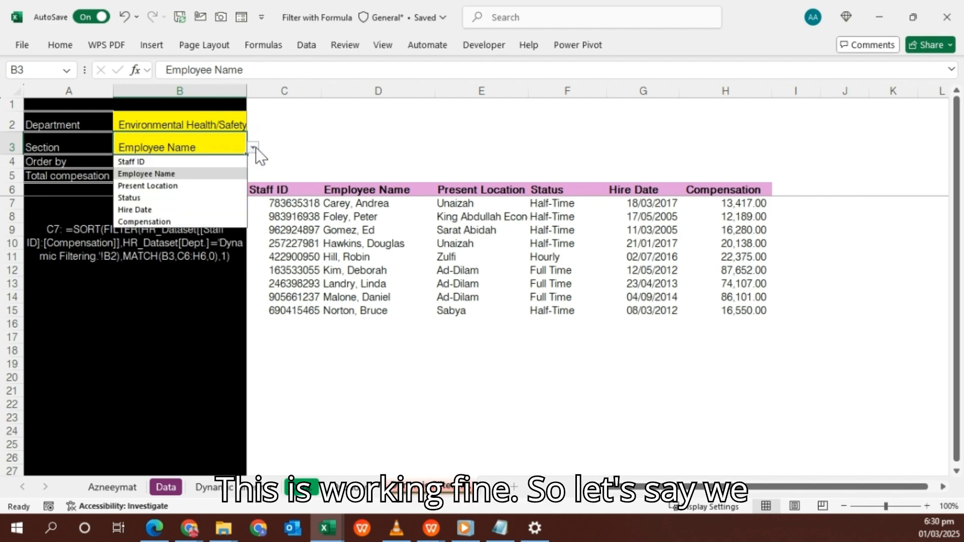
{"action": "left_click", "coordinate": [146, 199]}
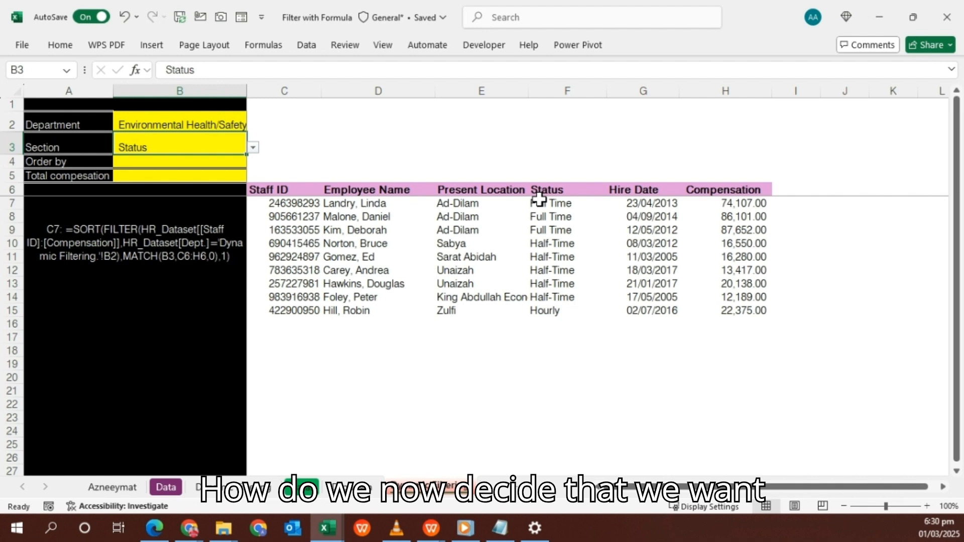
{"action": "left_click", "coordinate": [313, 203]}
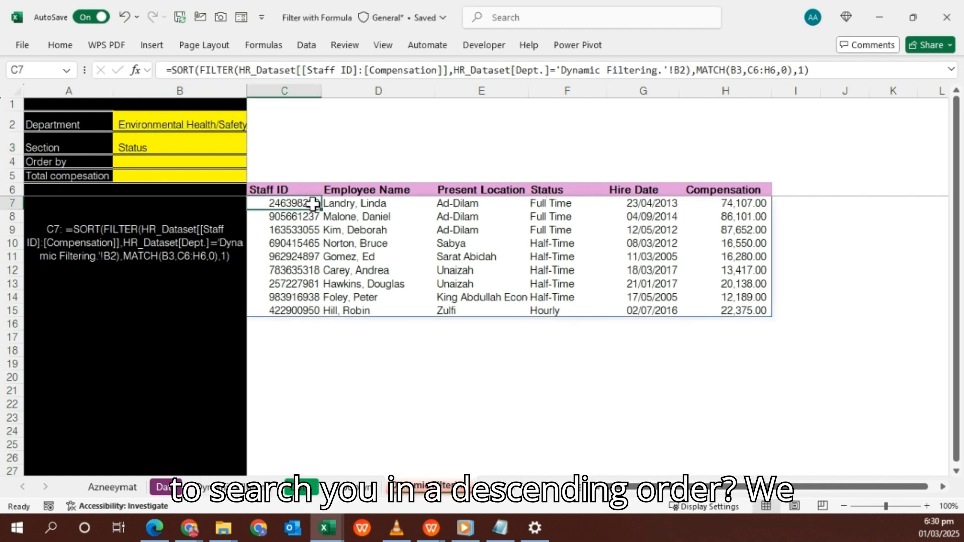
{"action": "left_click", "coordinate": [802, 70]}
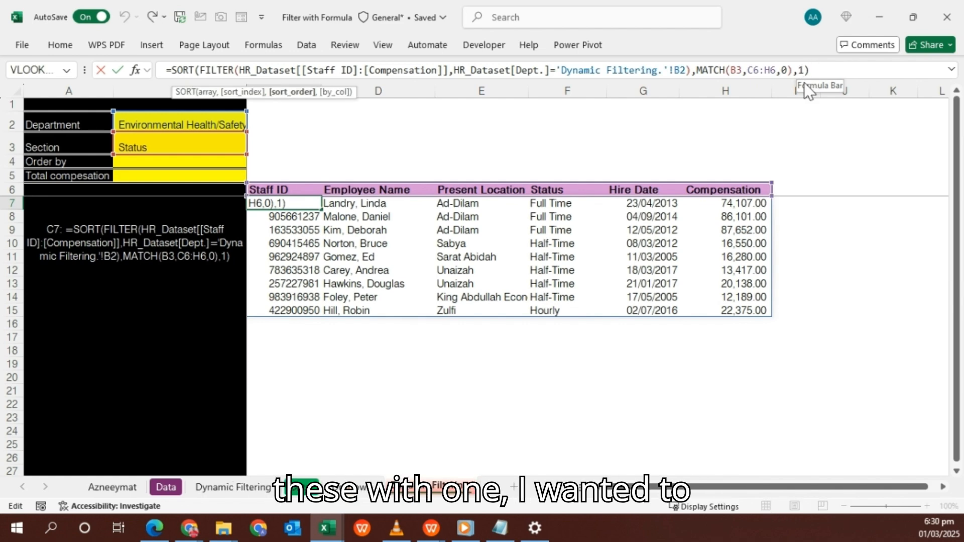
{"action": "key", "text": "Left"}
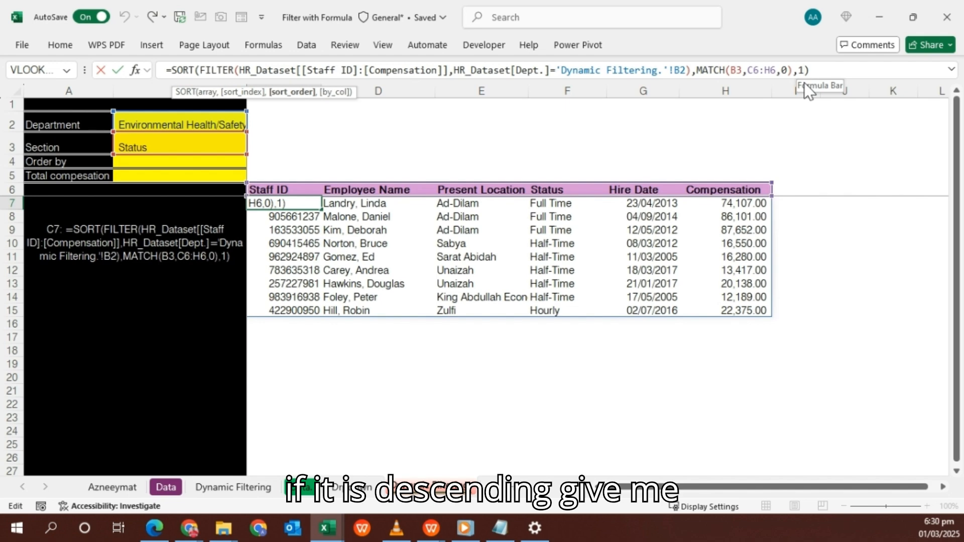
{"action": "key", "text": "BackSpace"}
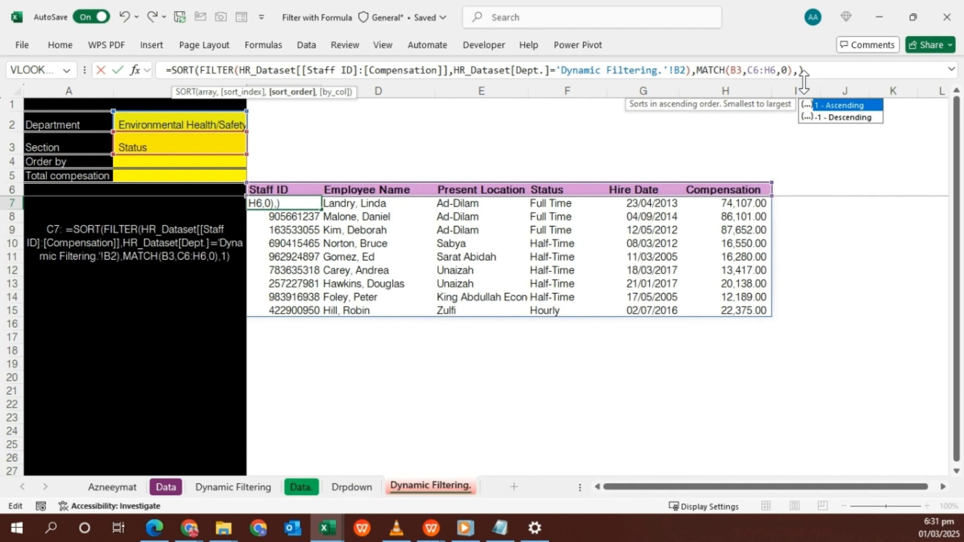
{"action": "key", "text": "Escape"}
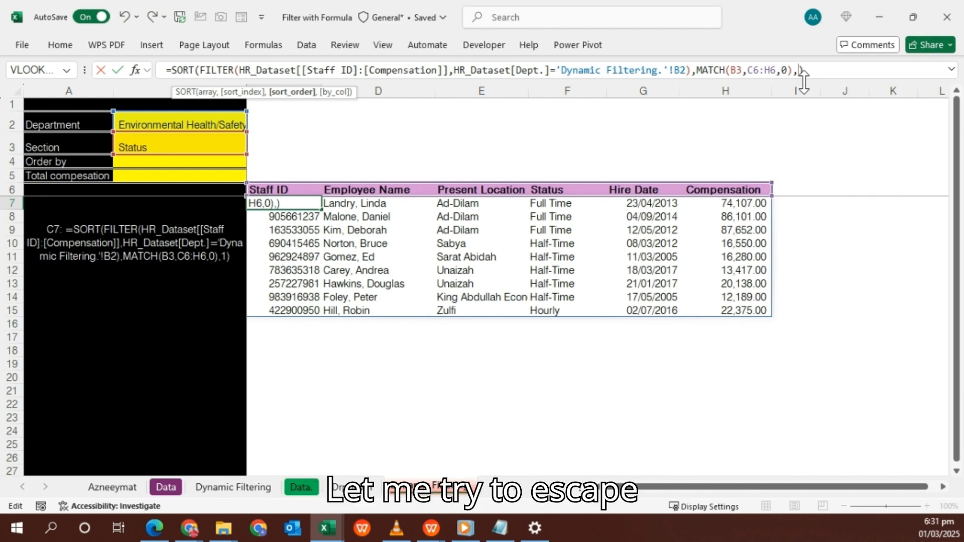
{"action": "type", "text": "1"}
{"action": "key", "text": "Return"}
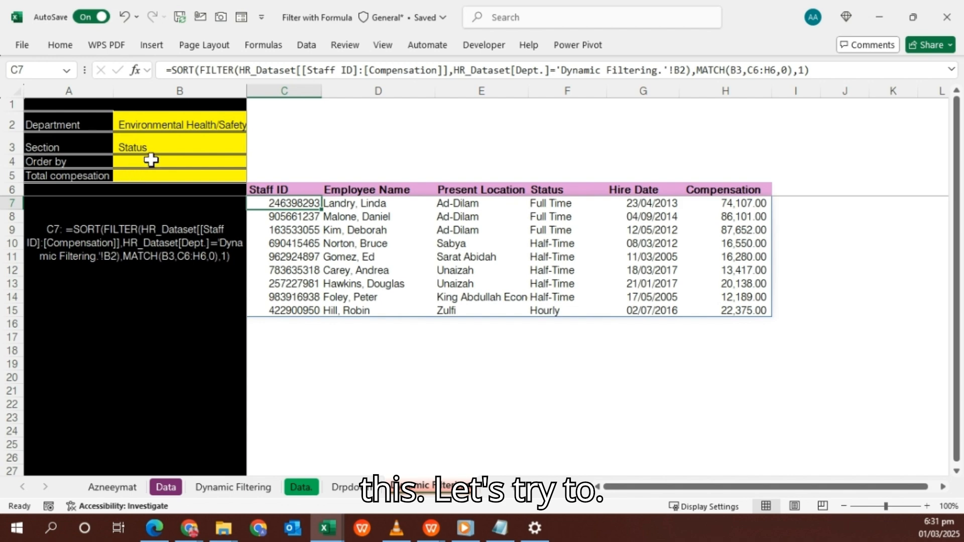
Start a data validation rule for the Order by cell B4 that allows a List
{"action": "left_click", "coordinate": [152, 162]}
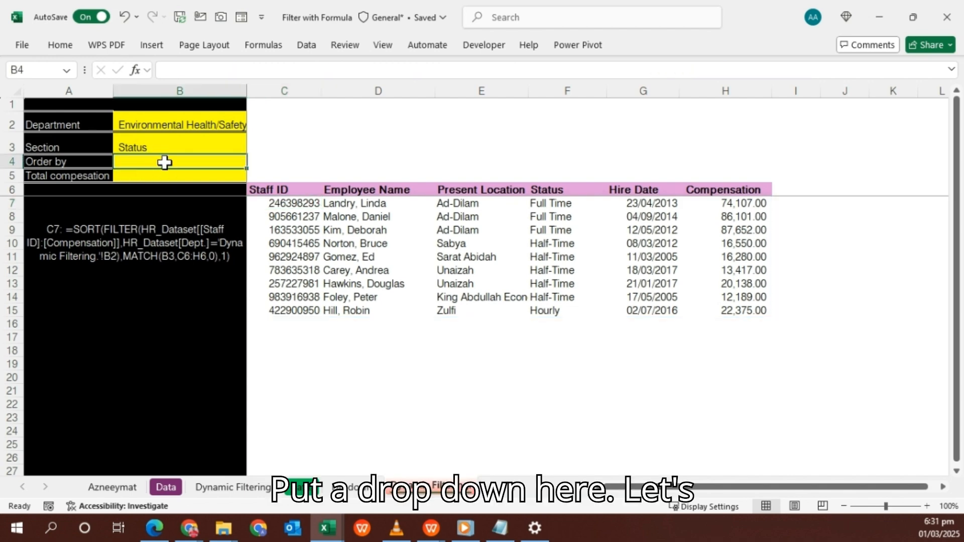
{"action": "left_click", "coordinate": [303, 48]}
{"action": "left_click", "coordinate": [627, 105]}
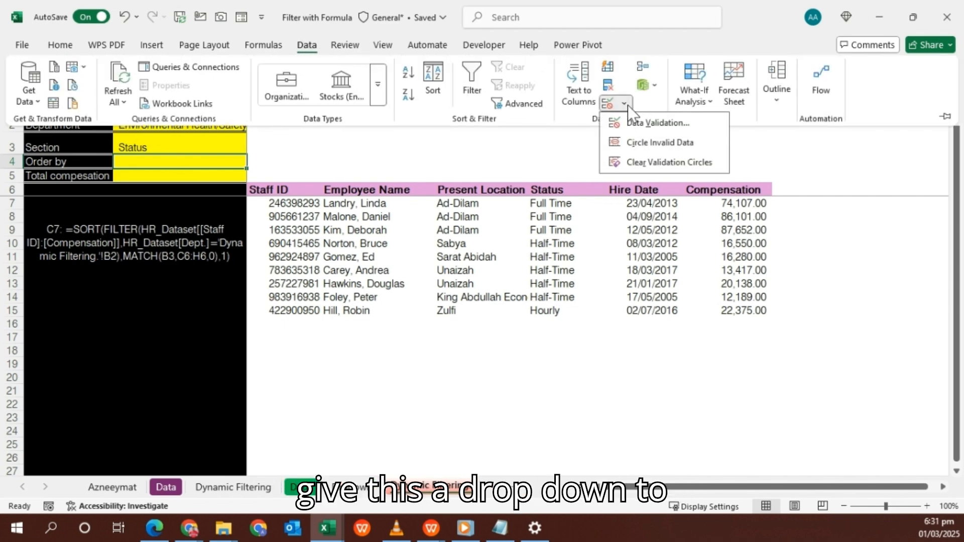
{"action": "left_click", "coordinate": [631, 124]}
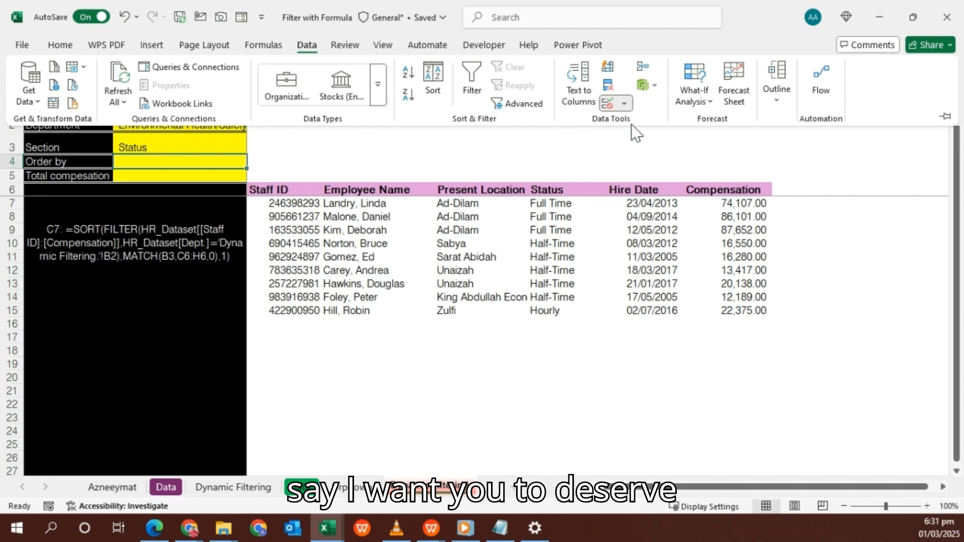
{"action": "left_click", "coordinate": [445, 253]}
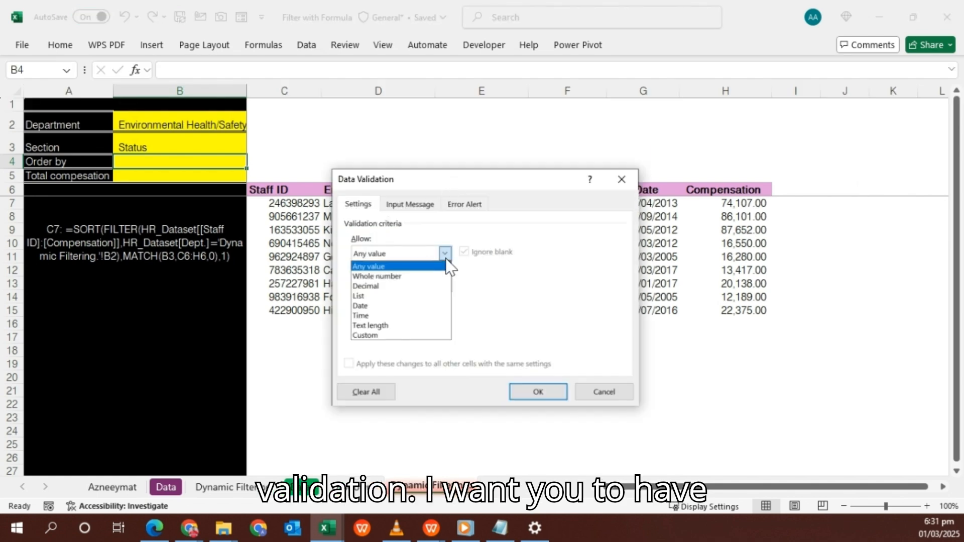
{"action": "left_click", "coordinate": [404, 297]}
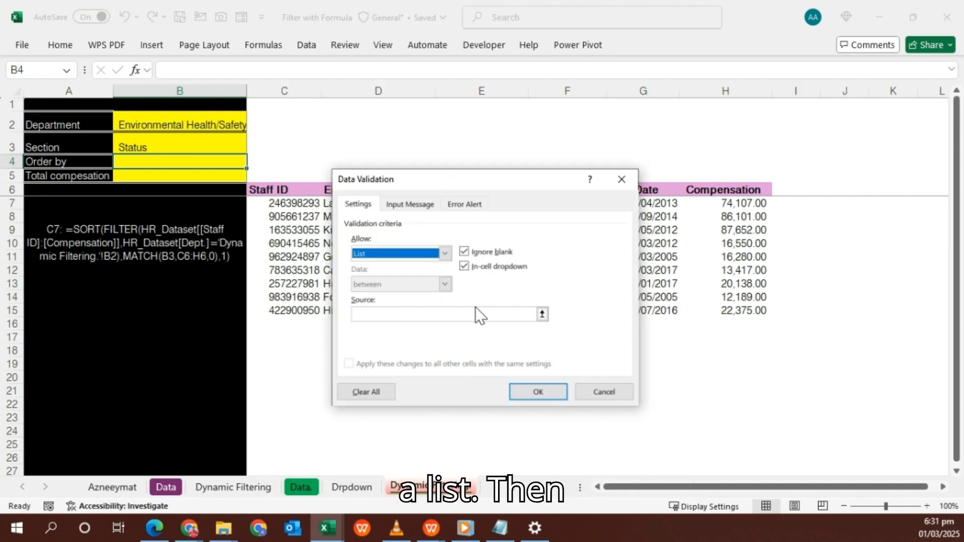
{"action": "left_click", "coordinate": [498, 313]}
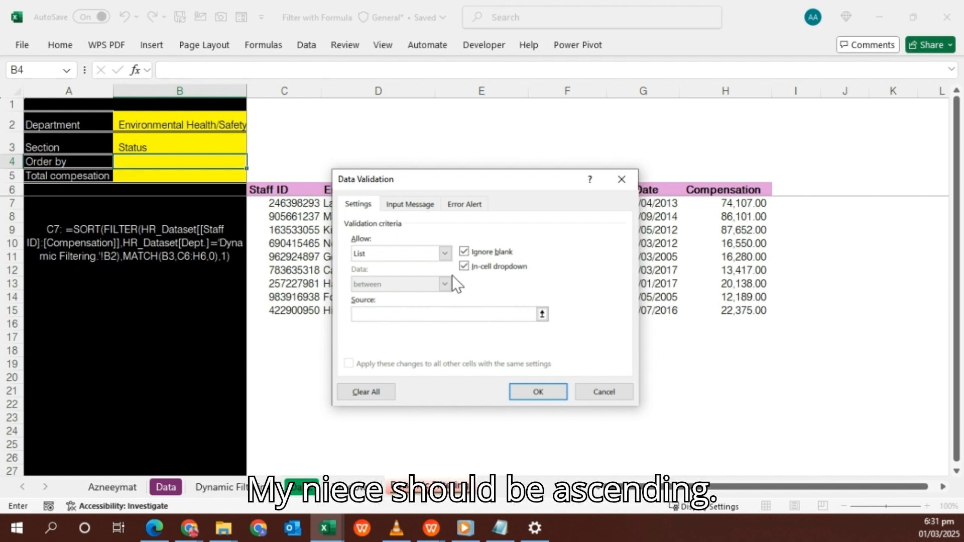
Set the B4 validation list source to "Ascending, Descending" and apply the rule
{"action": "left_click", "coordinate": [542, 314]}
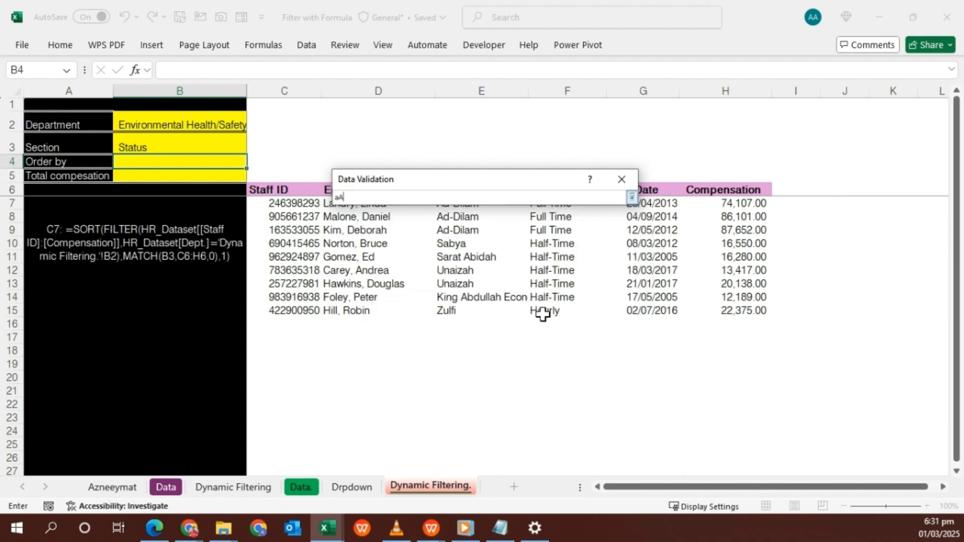
{"action": "key", "text": "BackSpace"}
{"action": "key", "text": "BackSpace"}
{"action": "type", "text": "Asc"}
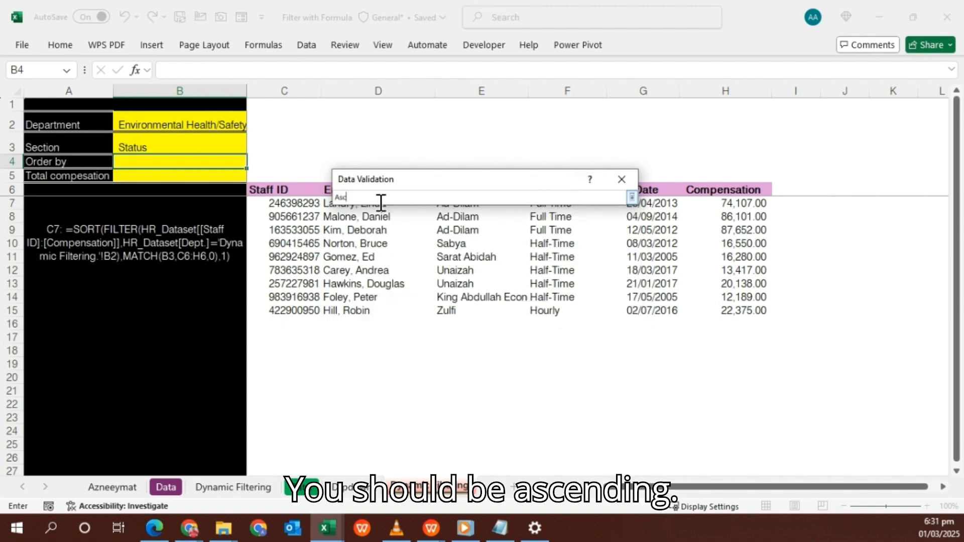
{"action": "type", "text": "ending"}
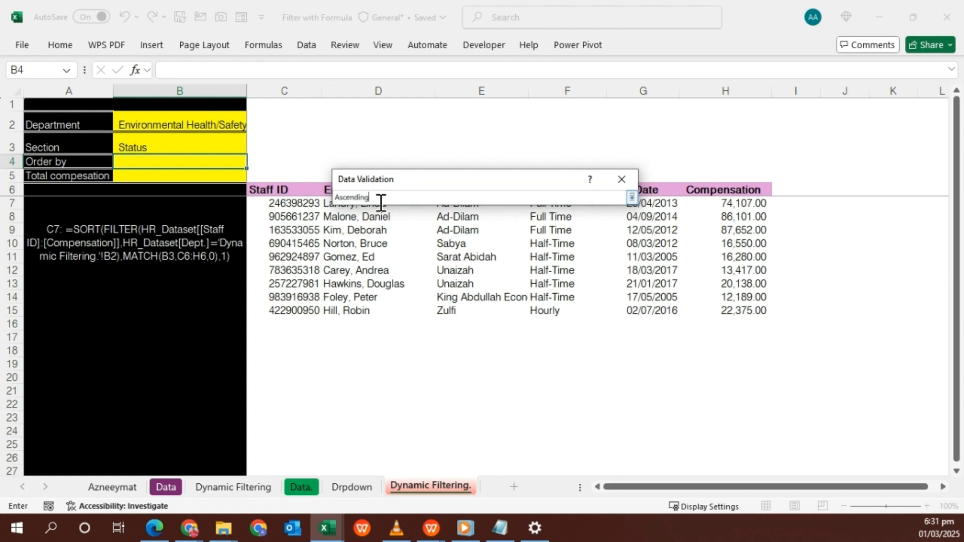
{"action": "type", "text": ", D"}
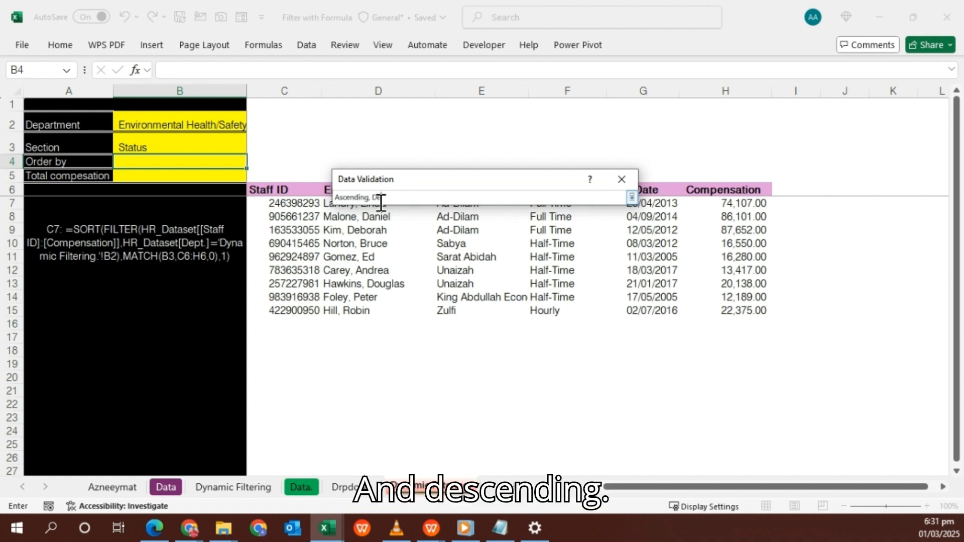
{"action": "type", "text": "e"}
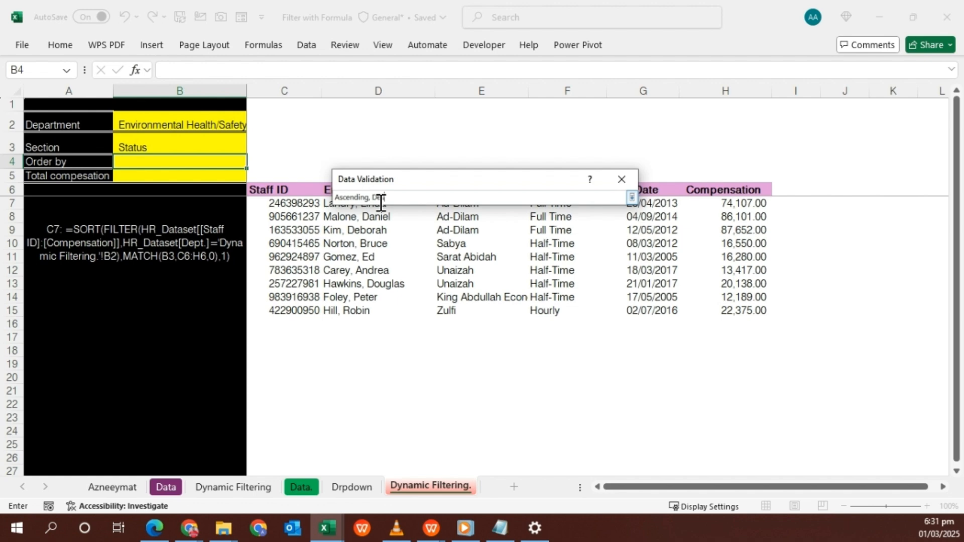
{"action": "type", "text": "scending"}
{"action": "key", "text": "Return"}
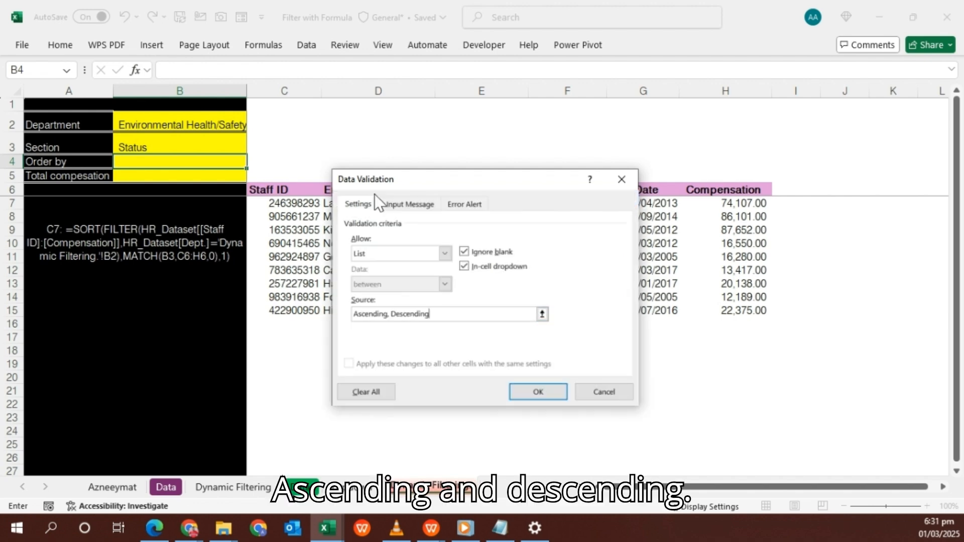
{"action": "left_click", "coordinate": [534, 396]}
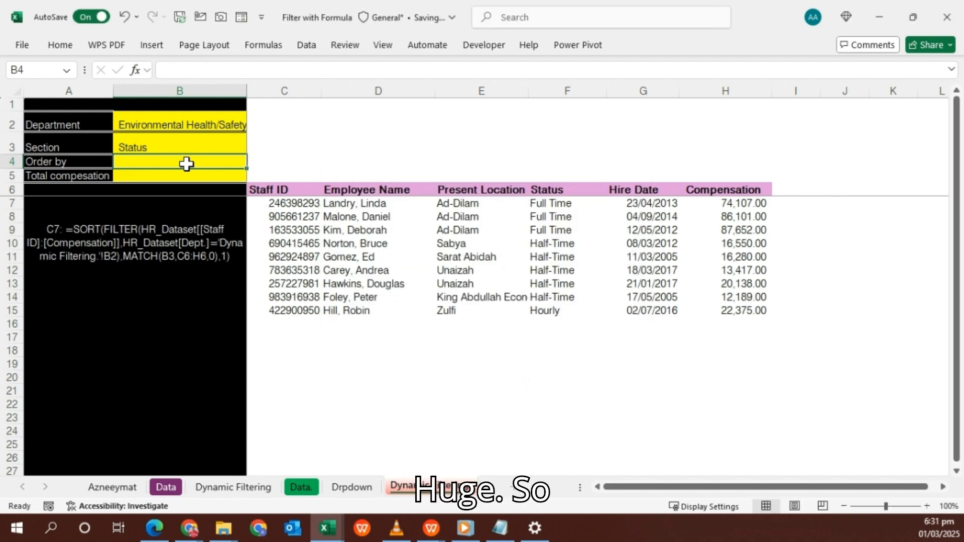
Test the Order by dropdown in B4 with Ascending and Descending, ending on Ascending
{"action": "left_click", "coordinate": [253, 163]}
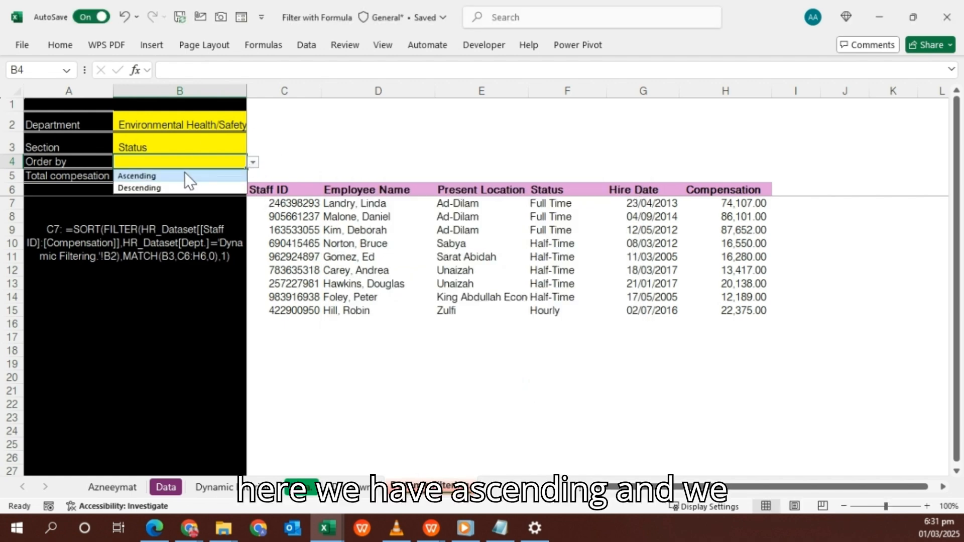
{"action": "left_click", "coordinate": [185, 175]}
{"action": "left_click", "coordinate": [253, 162]}
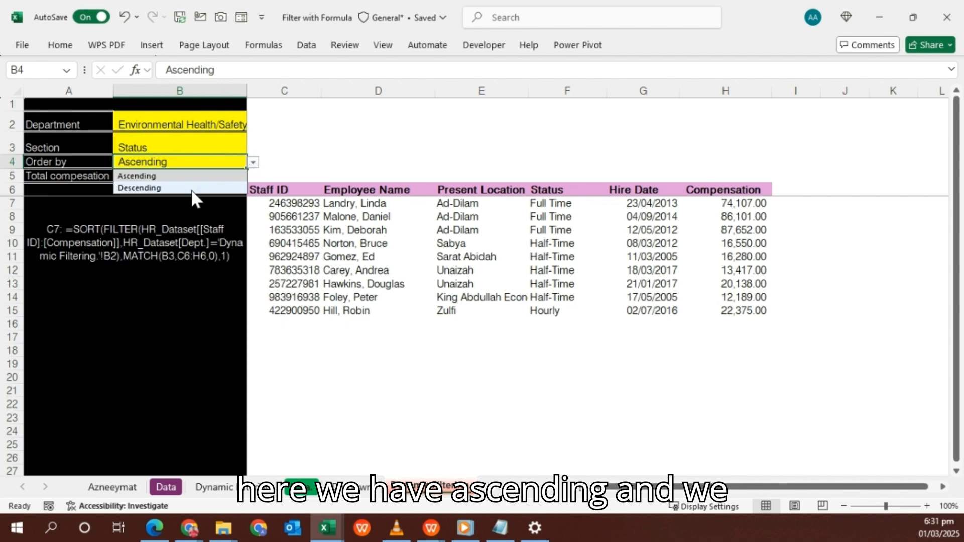
{"action": "left_click", "coordinate": [190, 188]}
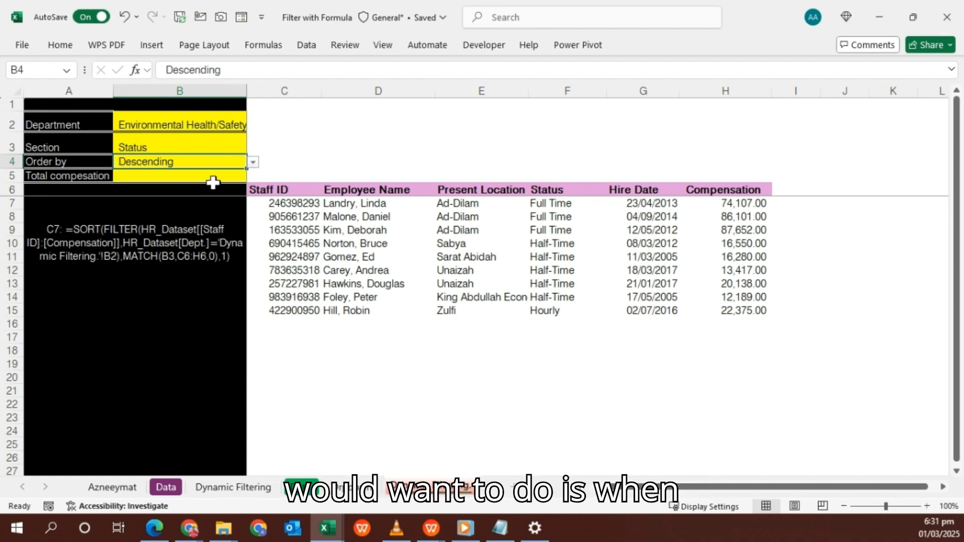
{"action": "left_click", "coordinate": [254, 162]}
{"action": "left_click", "coordinate": [200, 176]}
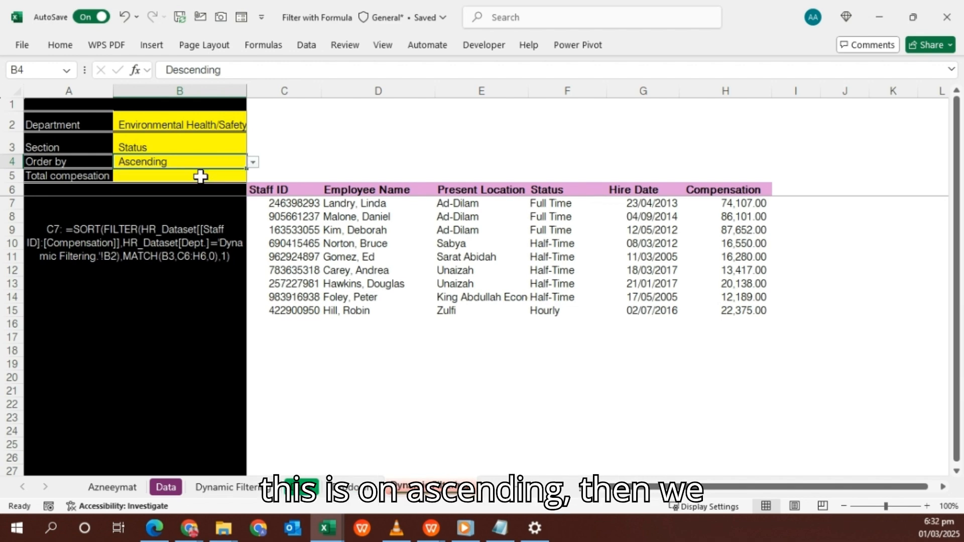
Replace the fixed sort order 1 in the C7 SORT formula with an empty IF function
{"action": "left_click", "coordinate": [301, 204]}
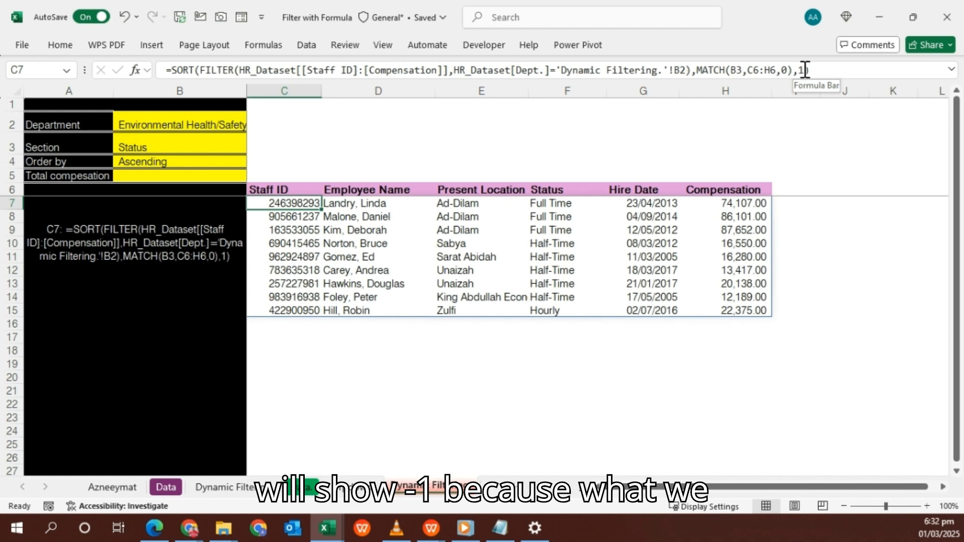
{"action": "left_click", "coordinate": [805, 70]}
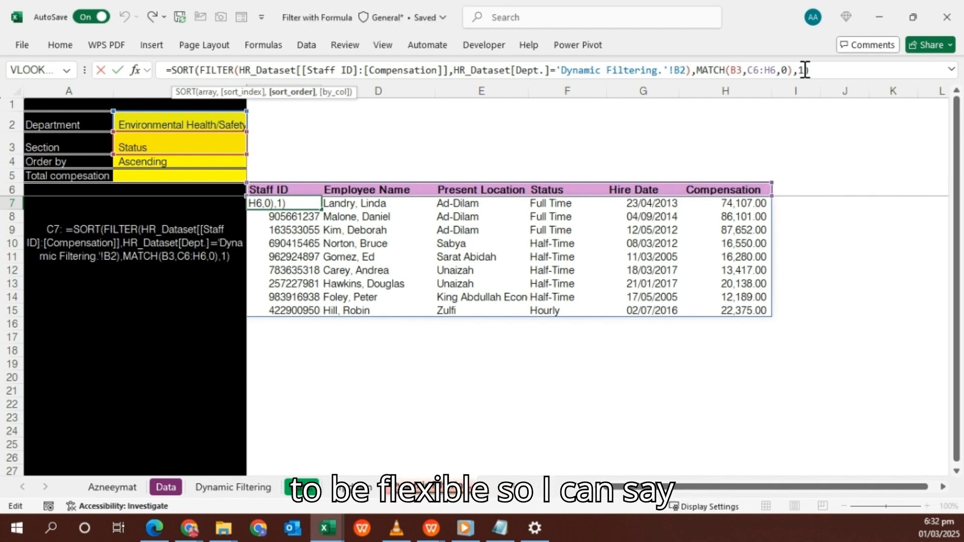
{"action": "double_click", "coordinate": [805, 70]}
{"action": "type", "text": "if"}
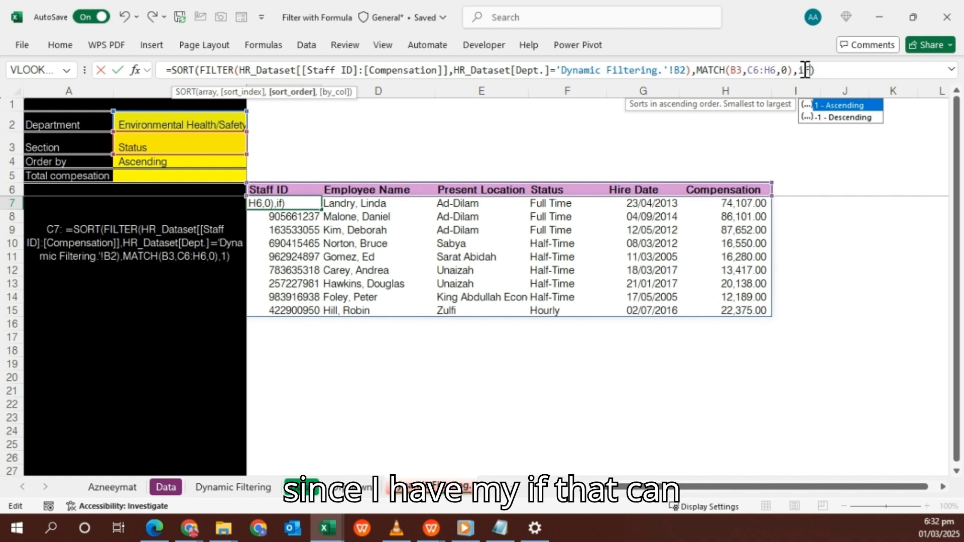
{"action": "type", "text": "("}
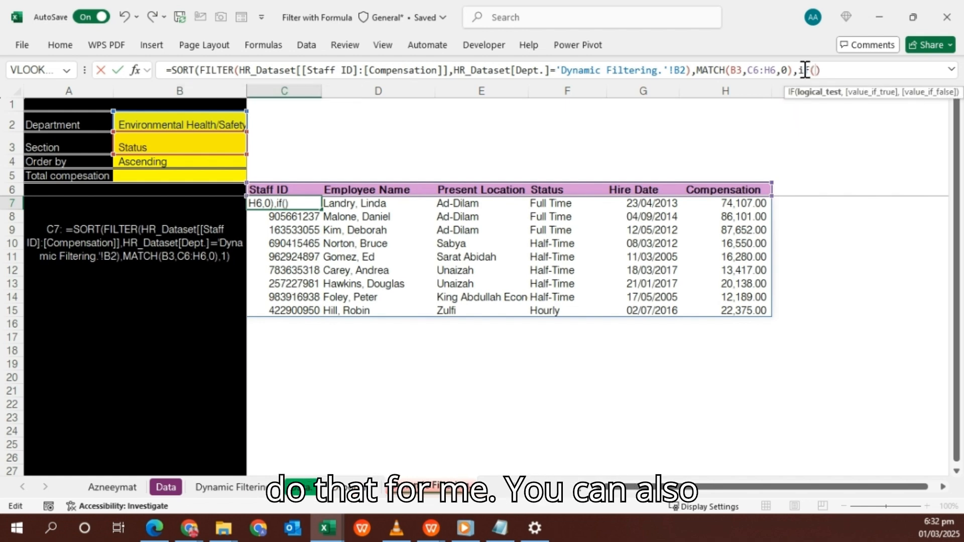
{"action": "type", "text": ")"}
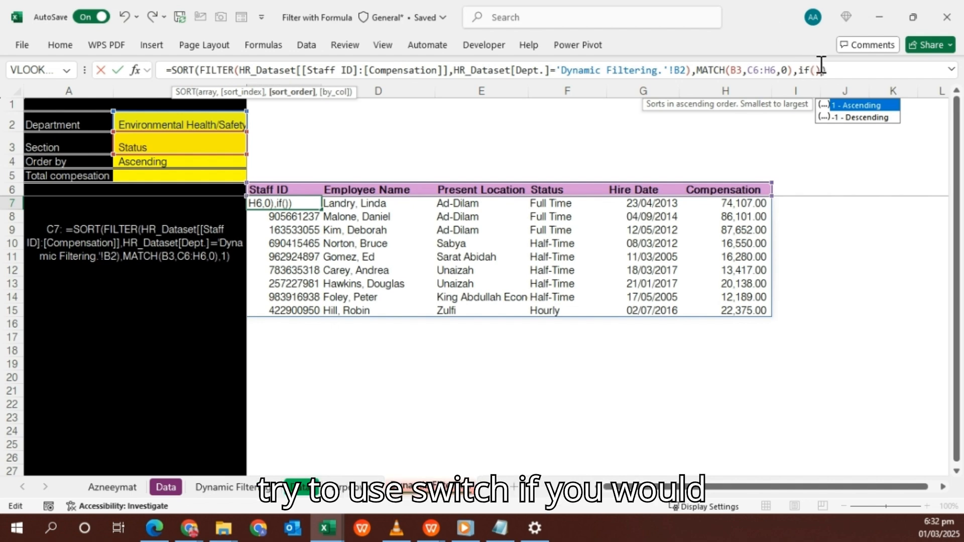
{"action": "left_click", "coordinate": [817, 70]}
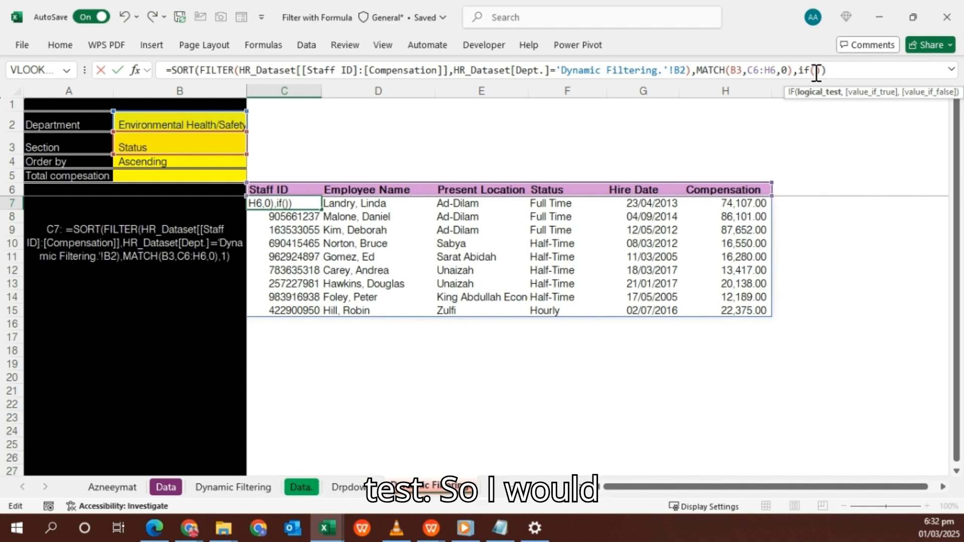
Enter B4="Ascending" as the logical test of the IF function in the C7 formula
{"action": "left_click", "coordinate": [155, 162]}
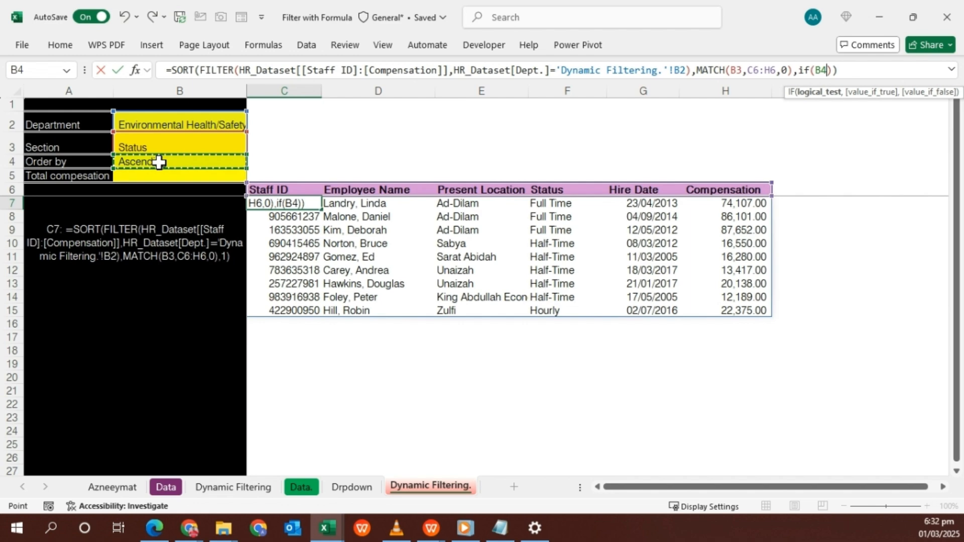
{"action": "type", "text": "="}
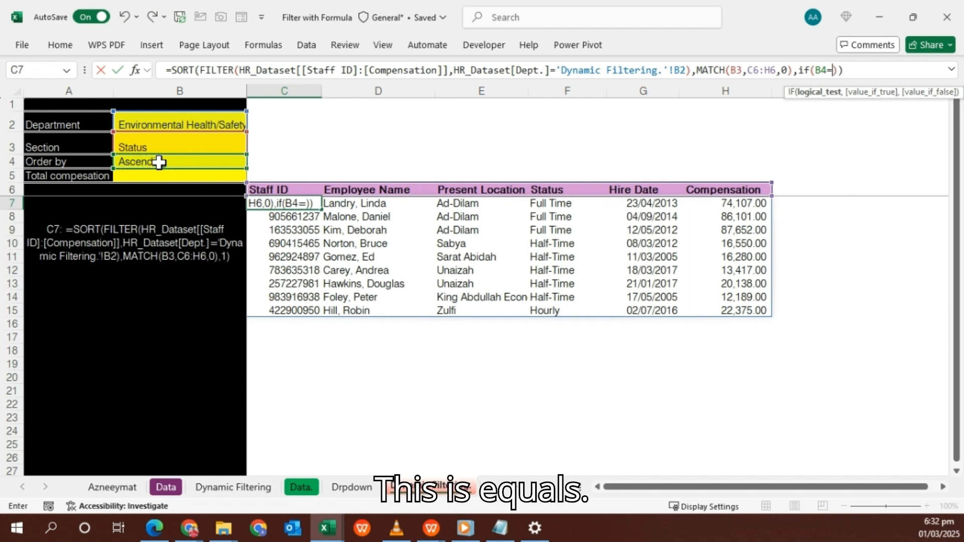
{"action": "type", "text": "\"\""}
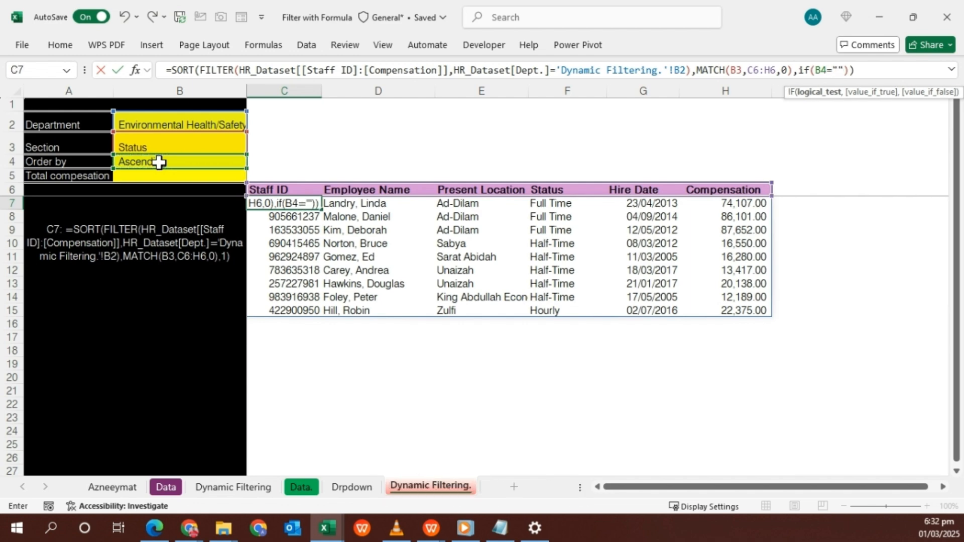
{"action": "key", "text": "BackSpace"}
{"action": "type", "text": "Ascending"}
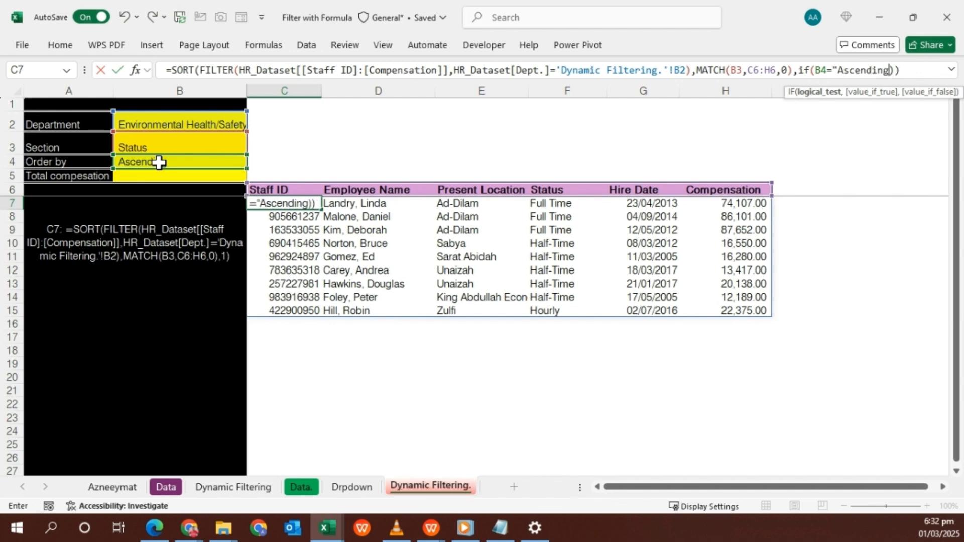
{"action": "type", "text": "\"\""}
{"action": "key", "text": "BackSpace"}
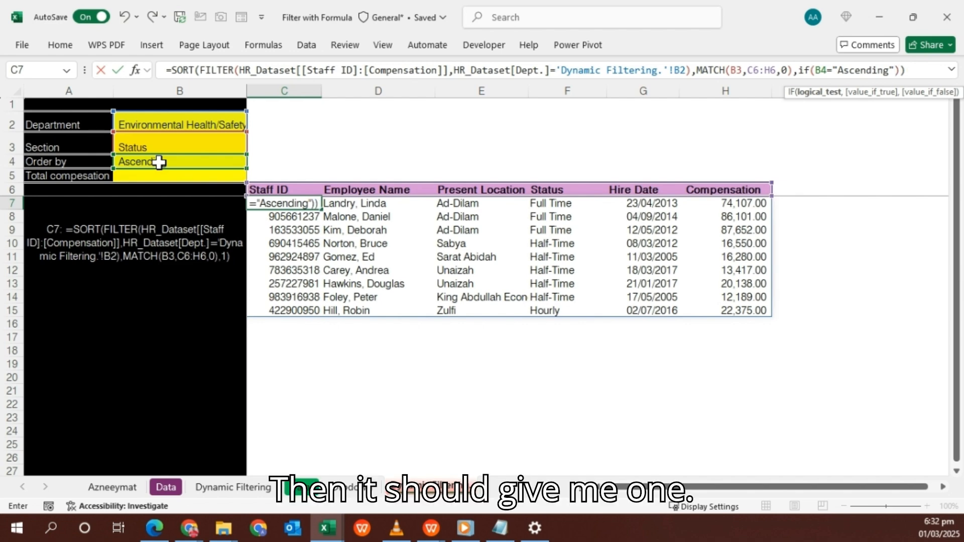
Make the IF return 1 when true and -1 when false, and complete the C7 formula
{"action": "type", "text": ",1"}
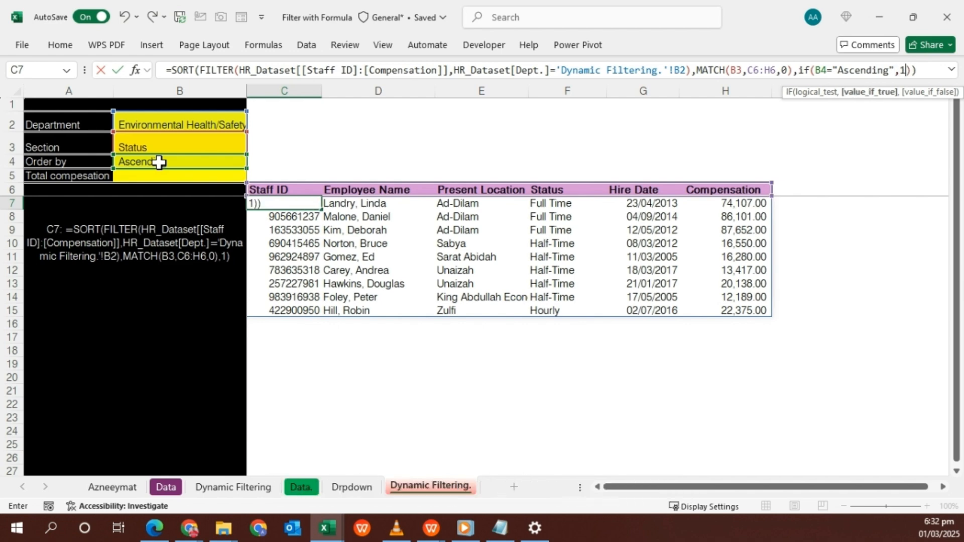
{"action": "type", "text": ","}
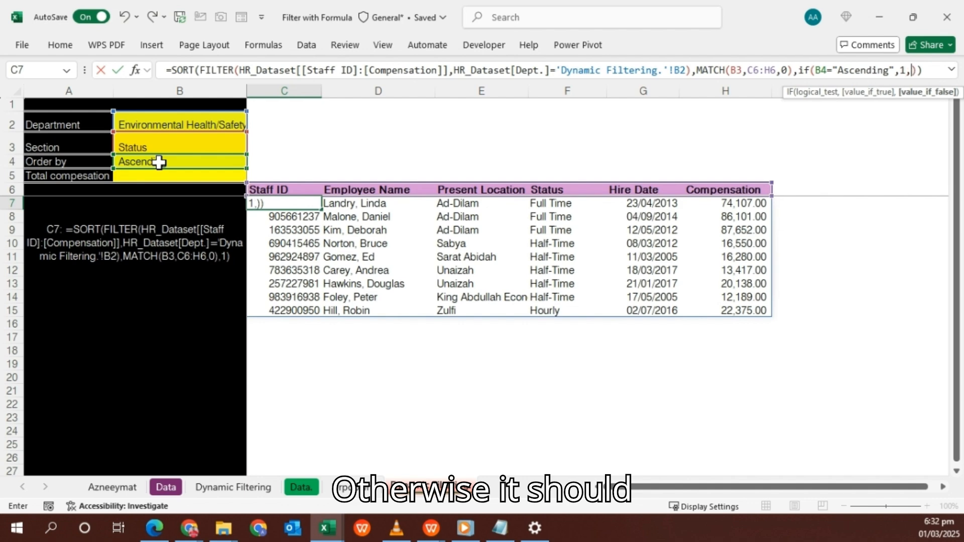
{"action": "type", "text": "-1"}
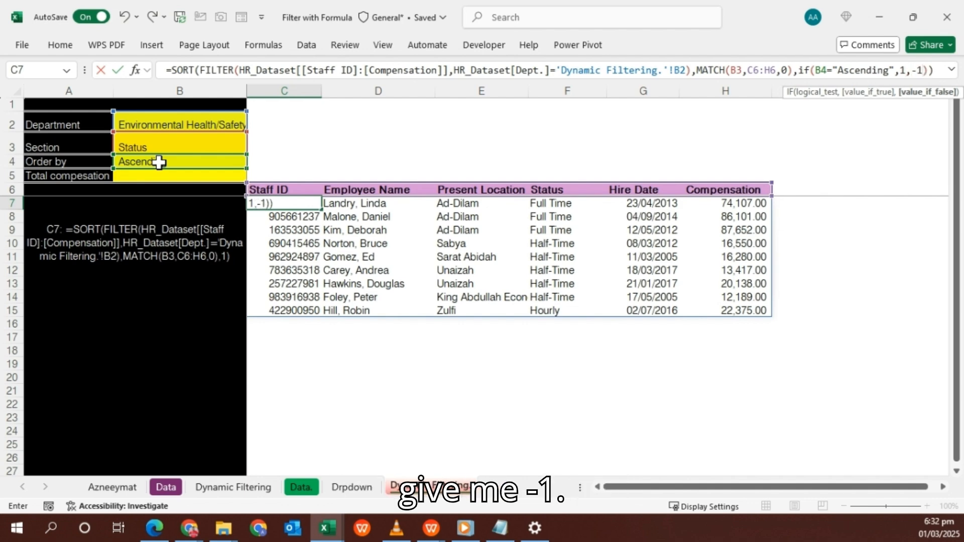
{"action": "key", "text": "Return"}
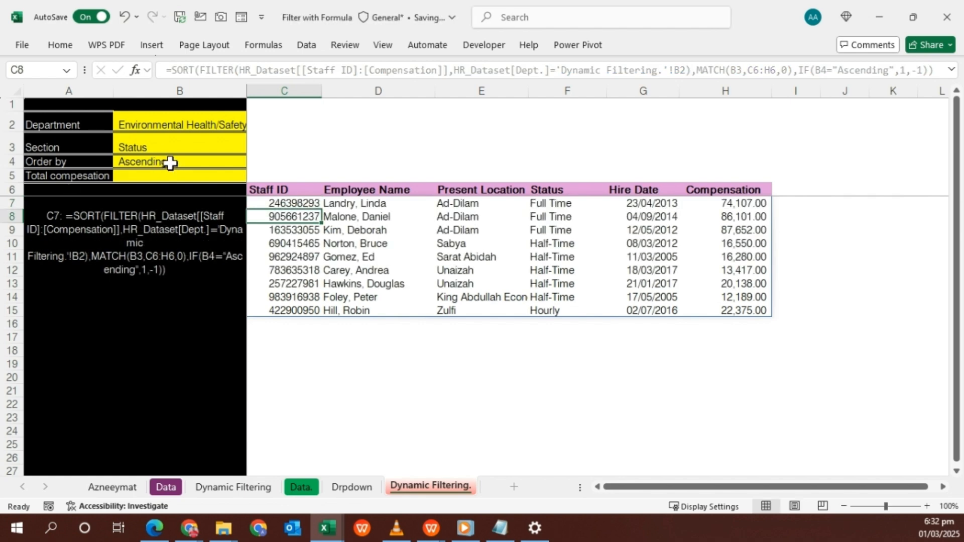
Test the dynamic sort order by setting Order by in B4 to Descending, and select the Section cell B3
{"action": "left_click", "coordinate": [171, 161]}
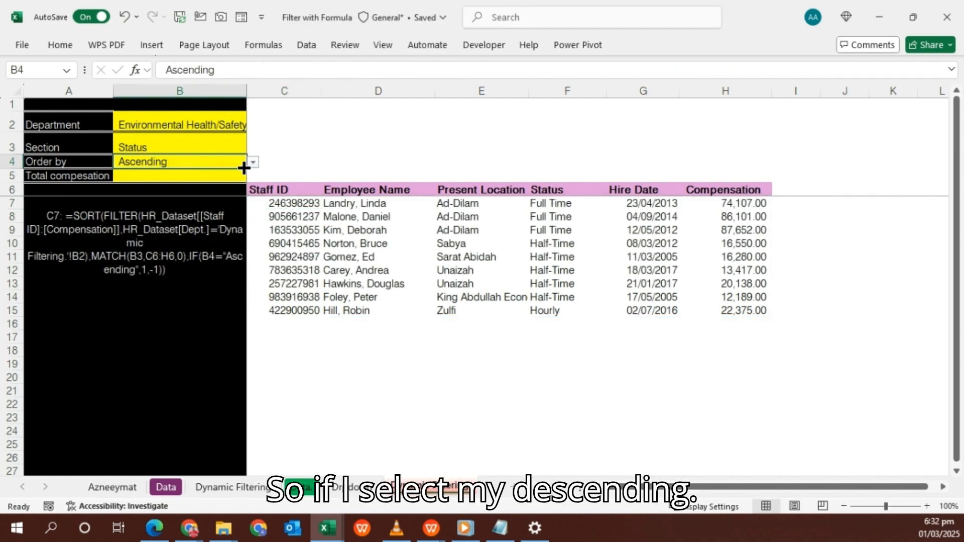
{"action": "left_click", "coordinate": [253, 162]}
{"action": "left_click", "coordinate": [152, 186]}
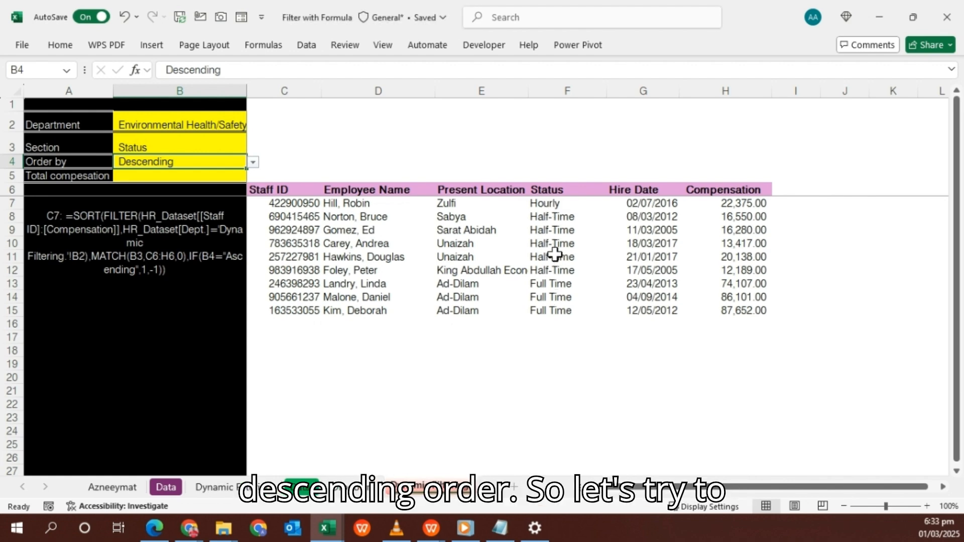
{"action": "left_click", "coordinate": [207, 147]}
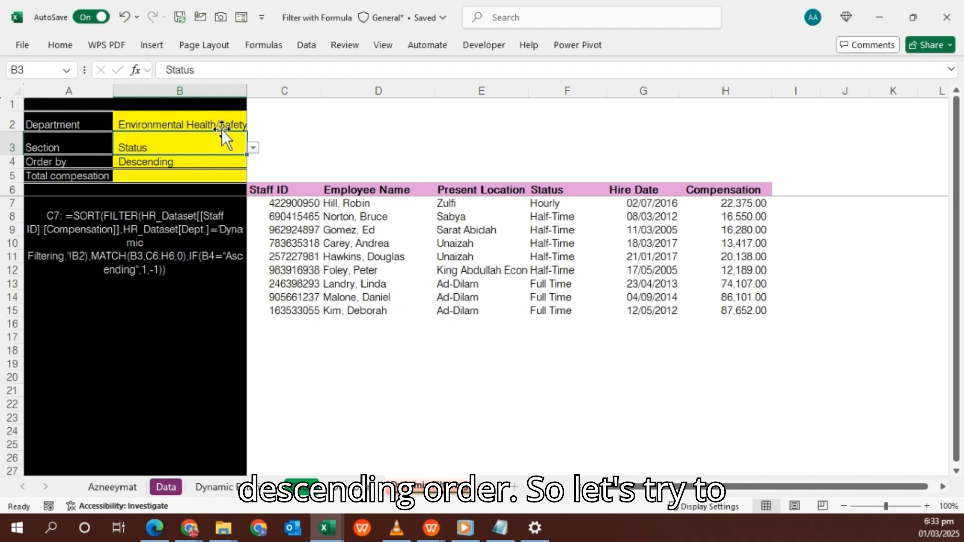
Set the Department filter in B2 to Marketing
{"action": "left_click", "coordinate": [221, 124]}
{"action": "left_click", "coordinate": [254, 125]}
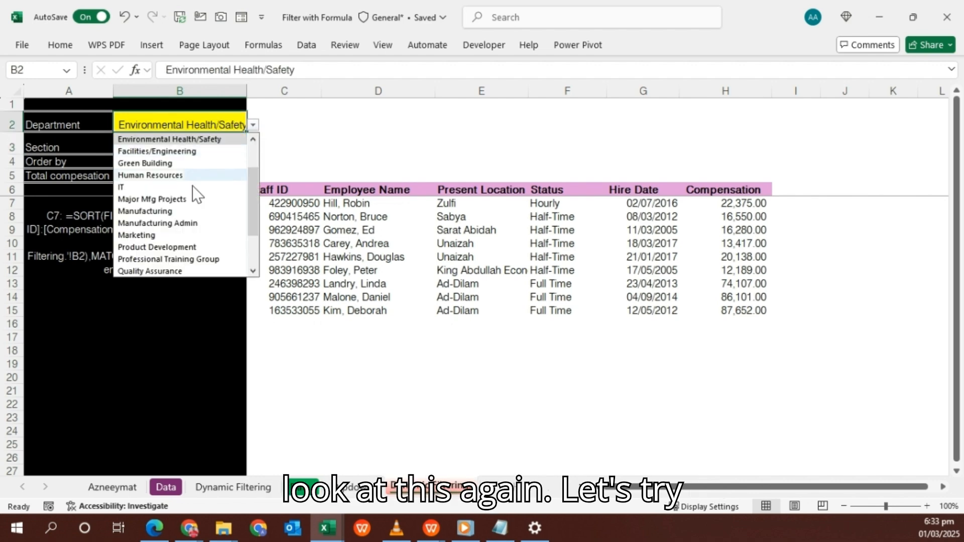
{"action": "left_click", "coordinate": [167, 236]}
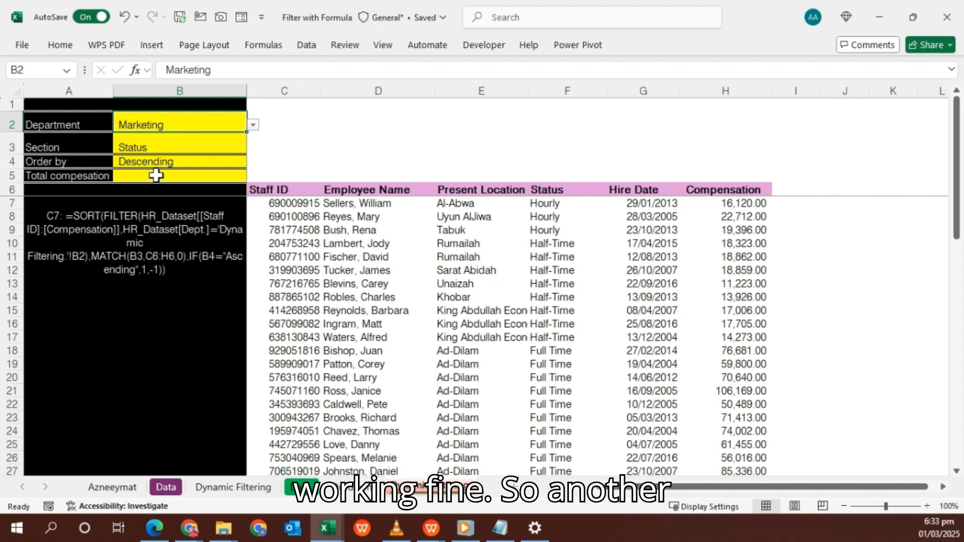
Start the Total compensation formula in B5 as a SUM function with CHOOSECOLS nested inside it
{"action": "left_click", "coordinate": [156, 175]}
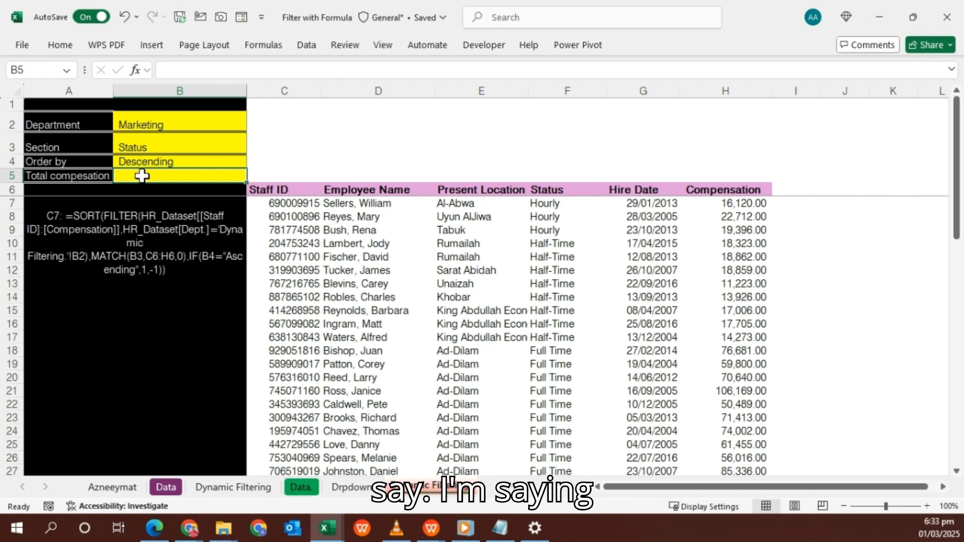
{"action": "type", "text": "s"}
{"action": "key", "text": "BackSpace"}
{"action": "key", "text": "BackSpace"}
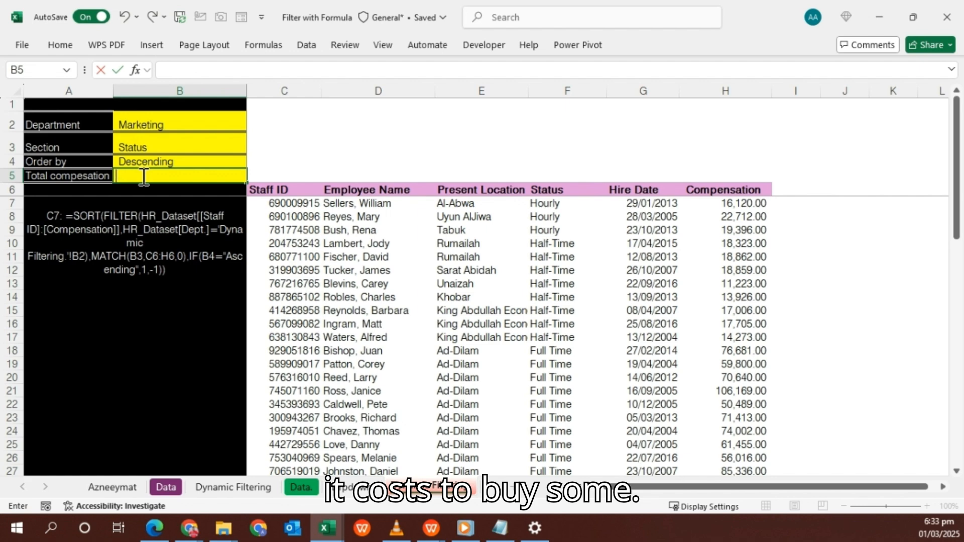
{"action": "type", "text": "=sum"}
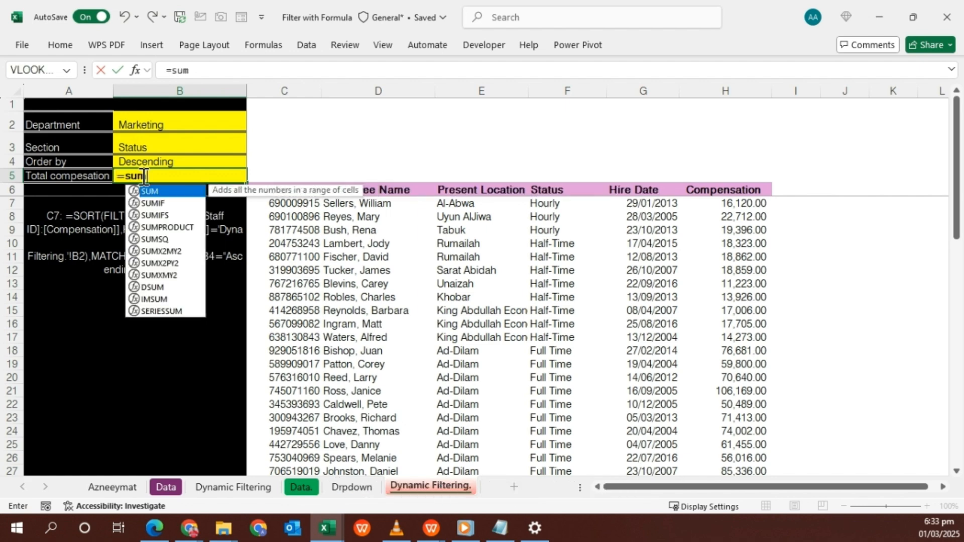
{"action": "key", "text": "Tab"}
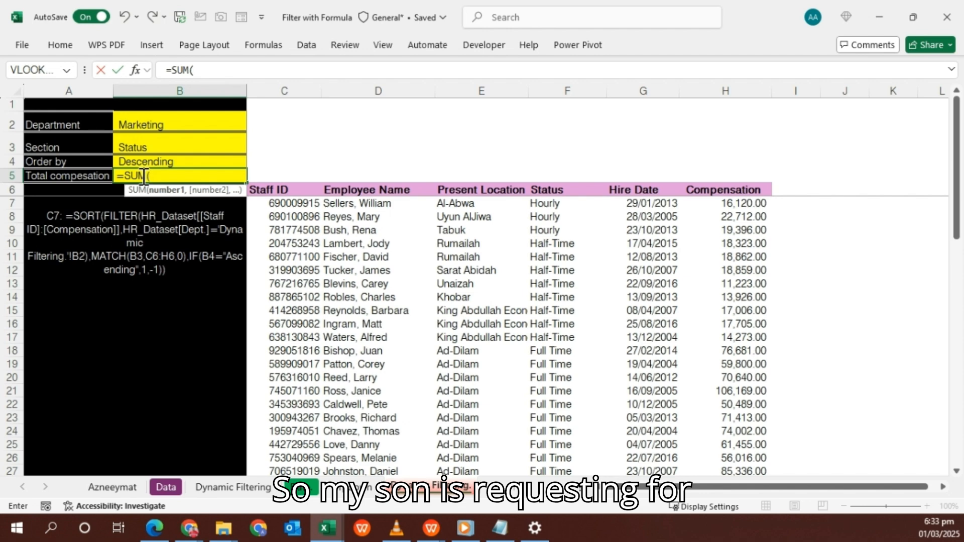
{"action": "type", "text": "c"}
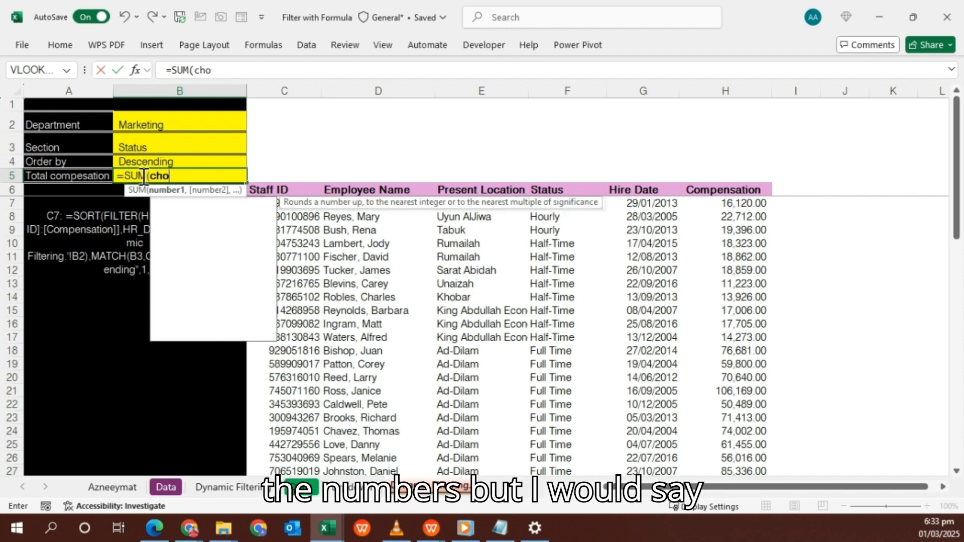
{"action": "type", "text": "ho"}
{"action": "key", "text": "Down"}
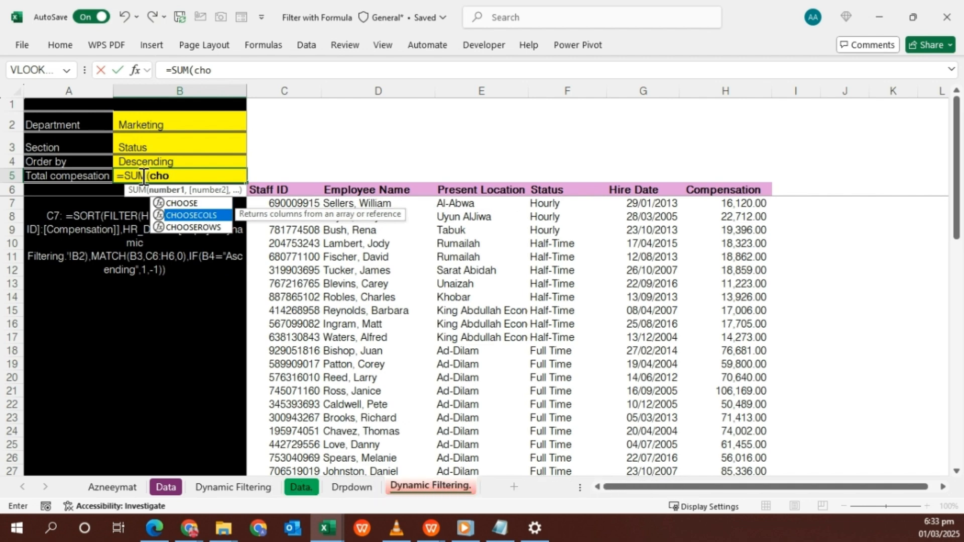
{"action": "key", "text": "Tab"}
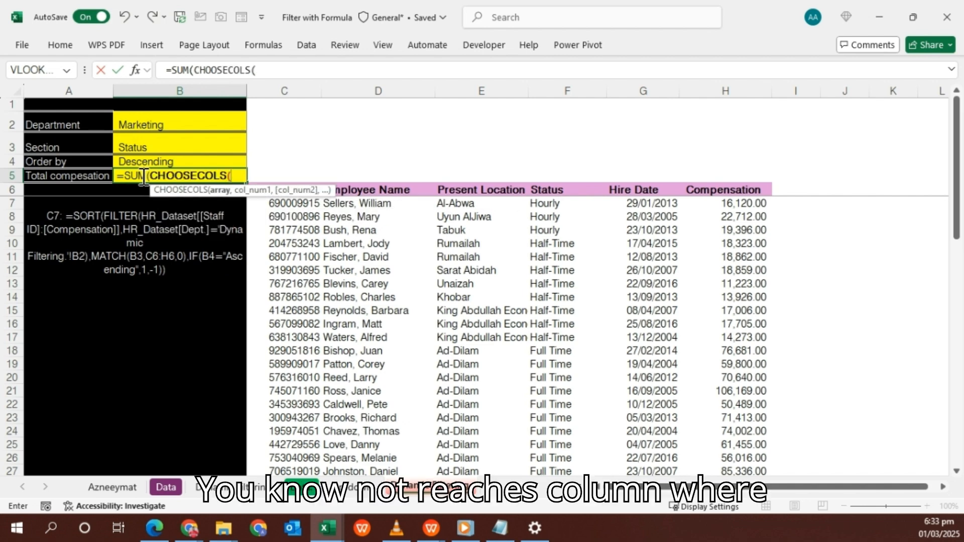
Enter the whole spilled employee list C7# as the CHOOSECOLS array in the B5 formula
{"action": "left_click", "coordinate": [288, 203]}
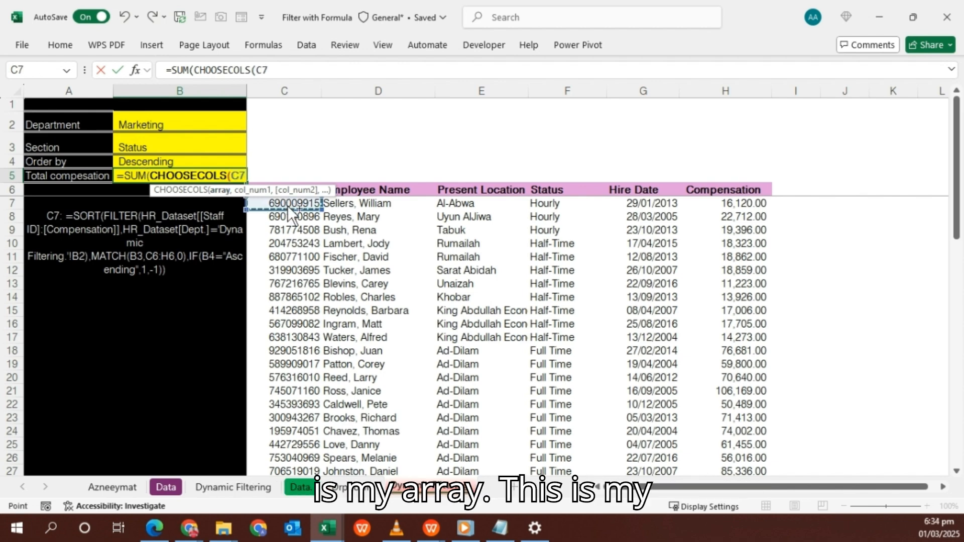
{"action": "key", "text": "ctrl+shift+Right"}
{"action": "key", "text": "ctrl+shift+Down"}
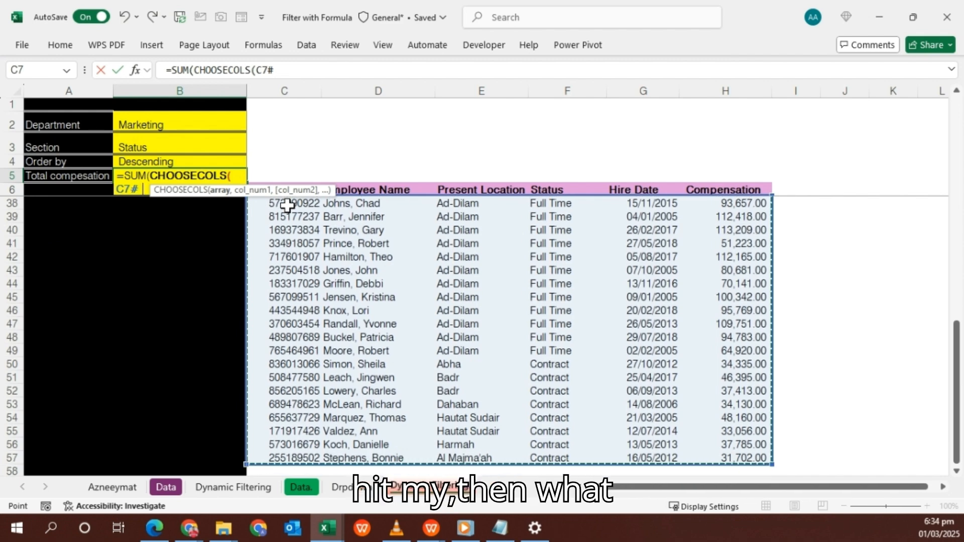
{"action": "type", "text": ","}
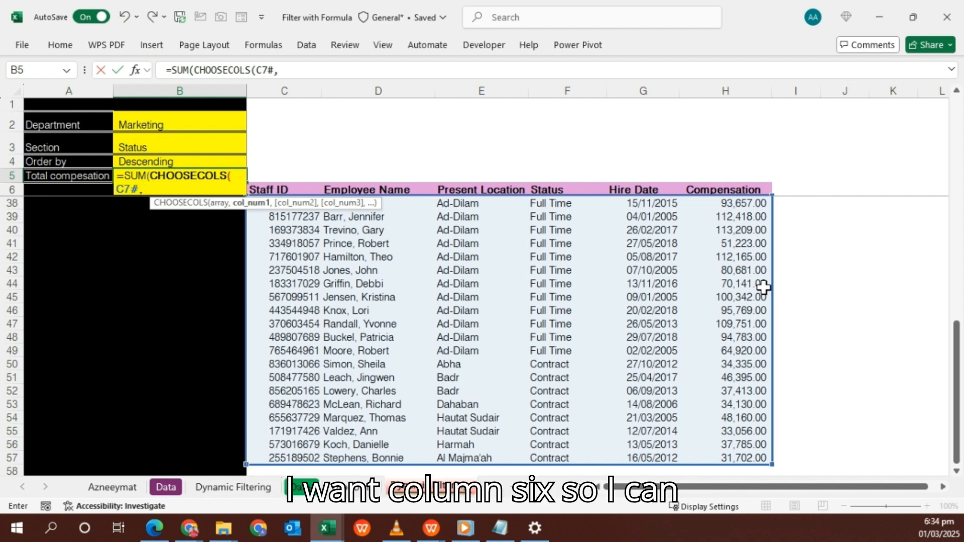
Insert a COUNTA function as the column number argument of CHOOSECOLS in the B5 formula
{"action": "type", "text": "cont"}
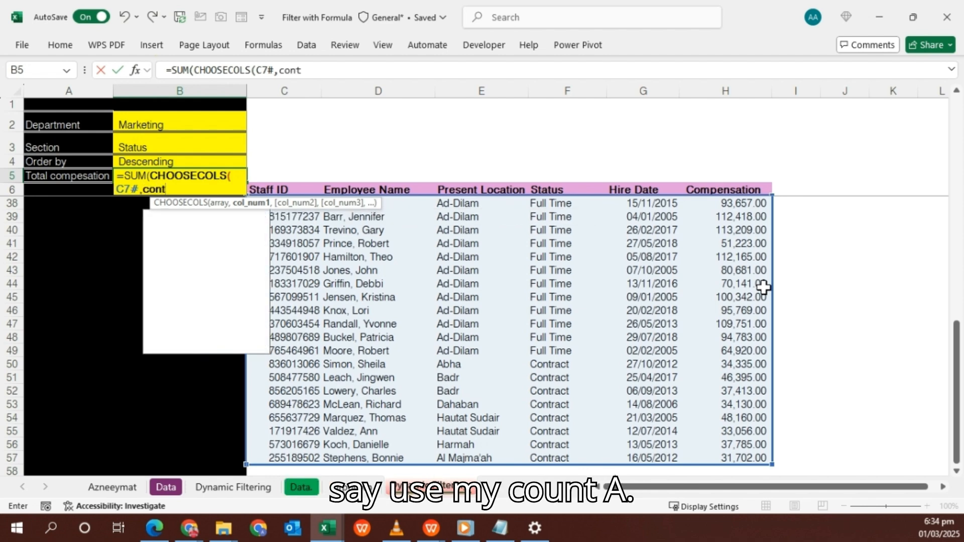
{"action": "key", "text": "BackSpace"}
{"action": "key", "text": "BackSpace"}
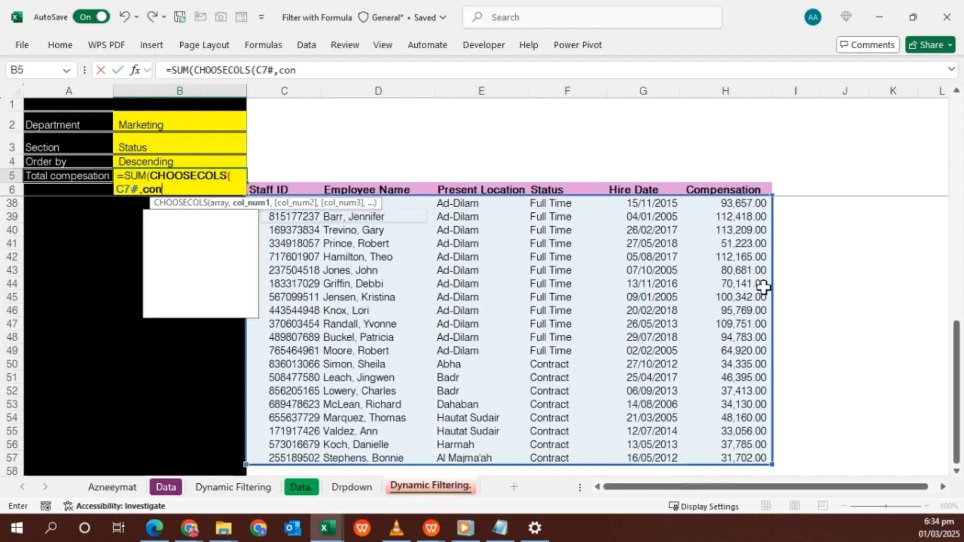
{"action": "type", "text": "unt"}
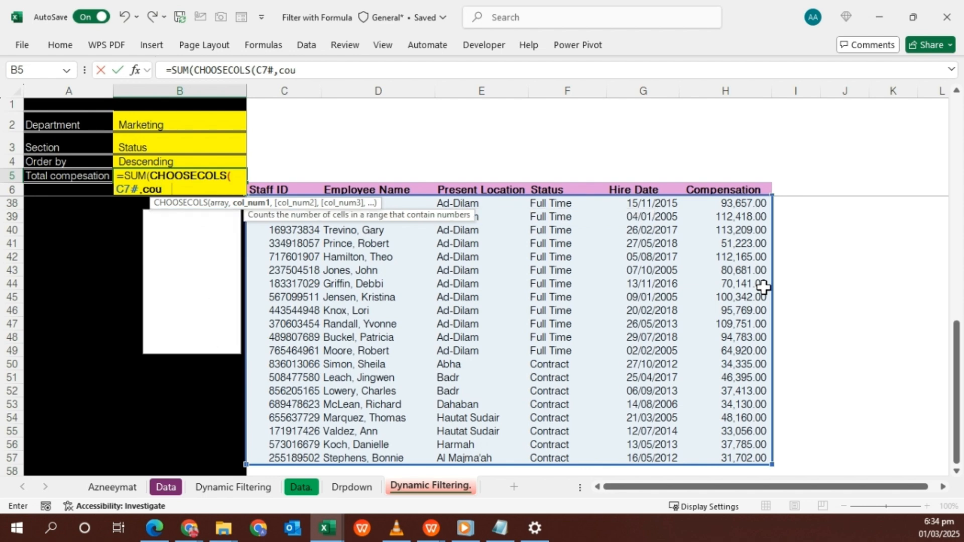
{"action": "key", "text": "Down"}
{"action": "key", "text": "Down"}
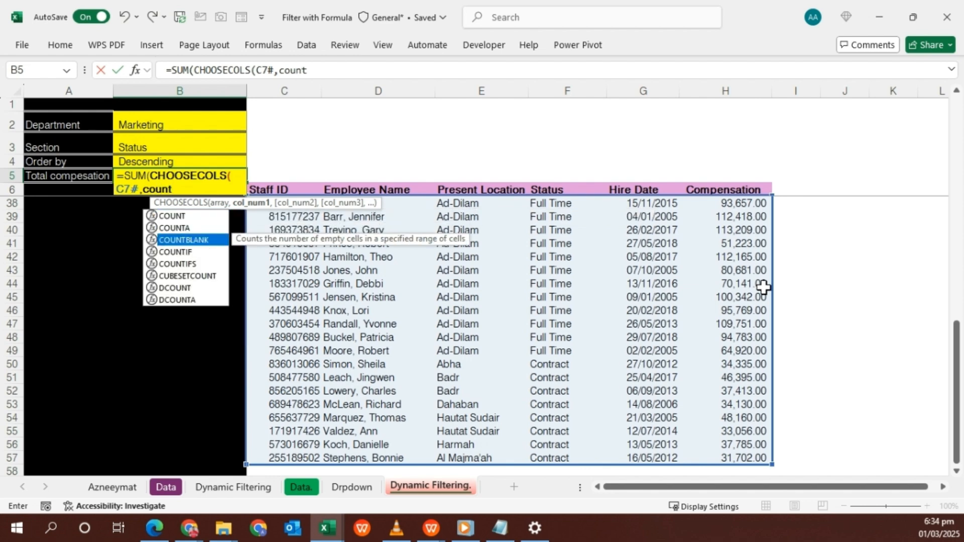
{"action": "key", "text": "Up"}
{"action": "key", "text": "Tab"}
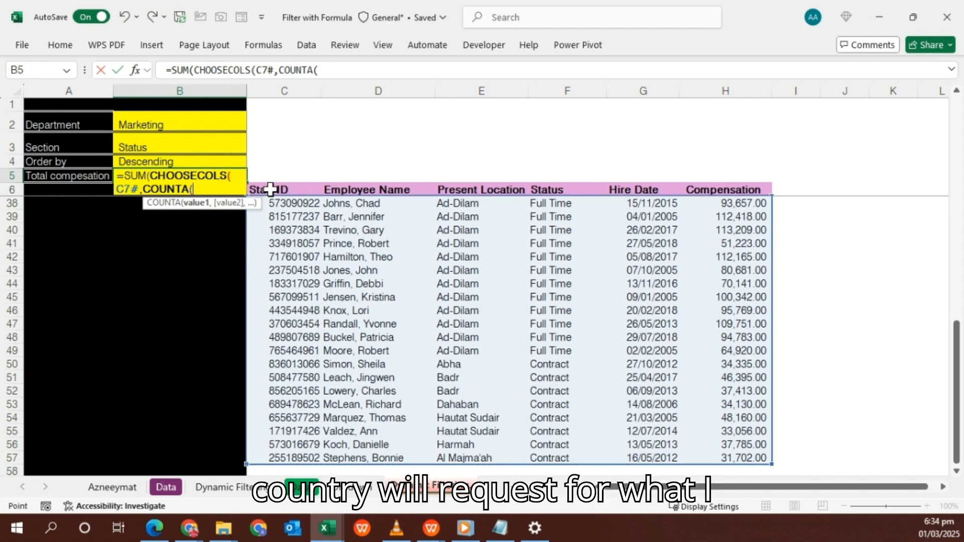
Make COUNTA count the header cells C6:H6 and complete the B5 formula as =SUM(CHOOSECOLS(C7#,COUNTA(C6:H6))), accepting the bracket correction
{"action": "left_click_drag", "start_coordinate": [270, 189], "coordinate": [737, 189]}
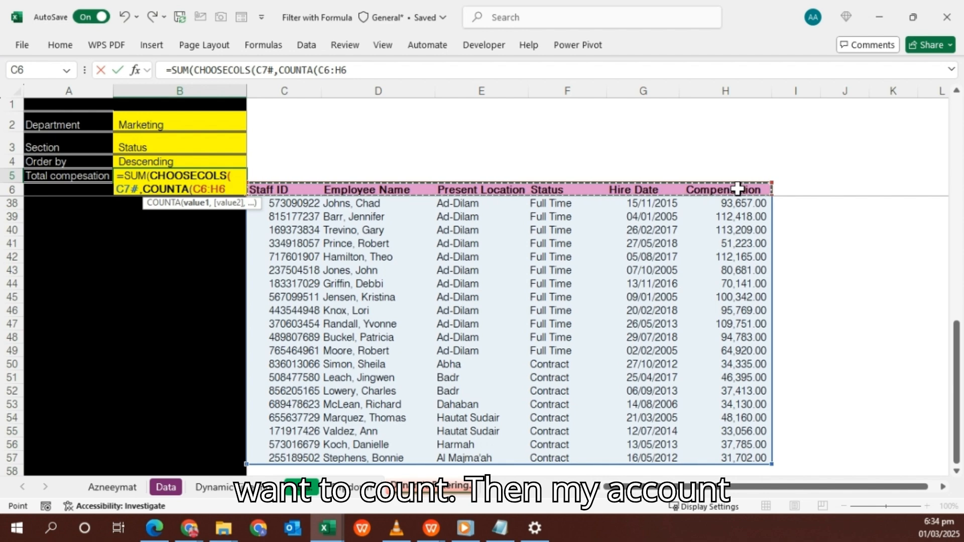
{"action": "type", "text": ")"}
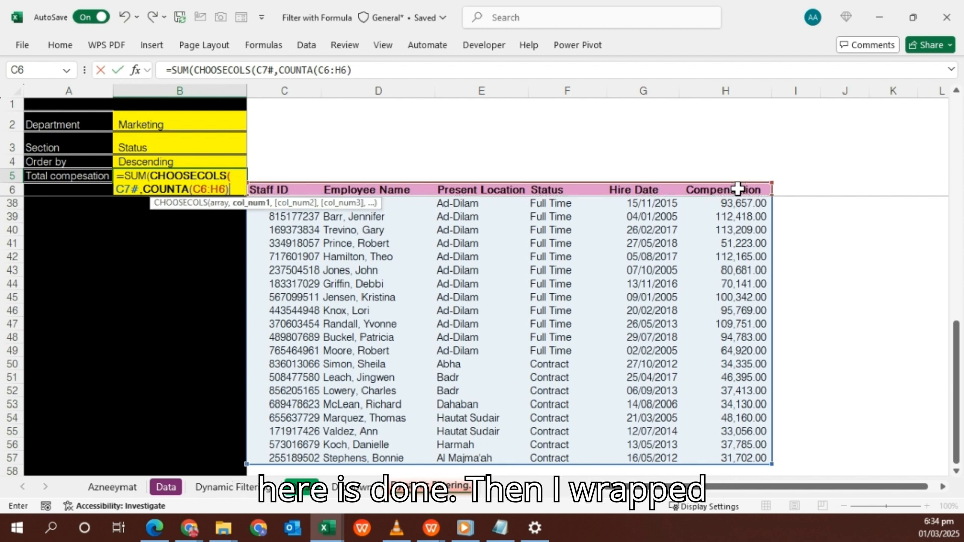
{"action": "type", "text": ")"}
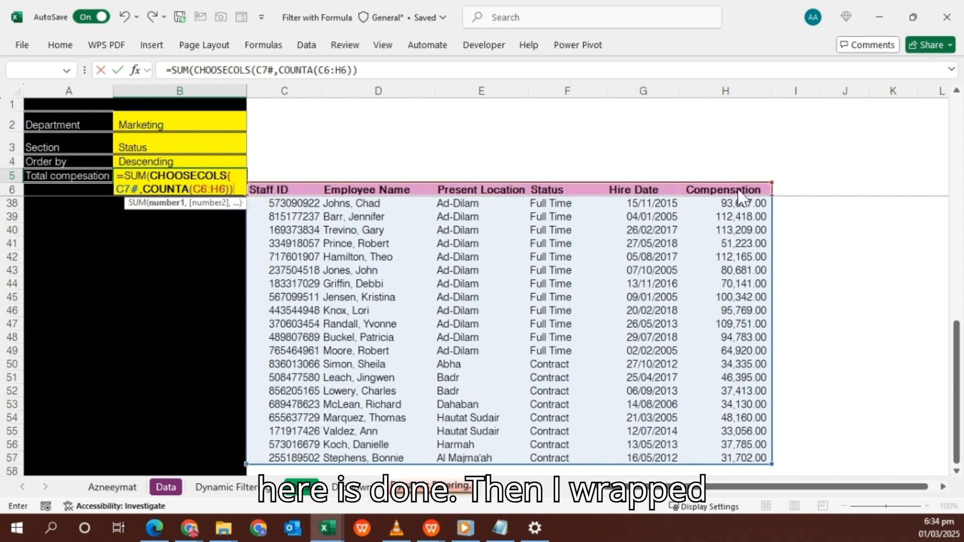
{"action": "key", "text": "Return"}
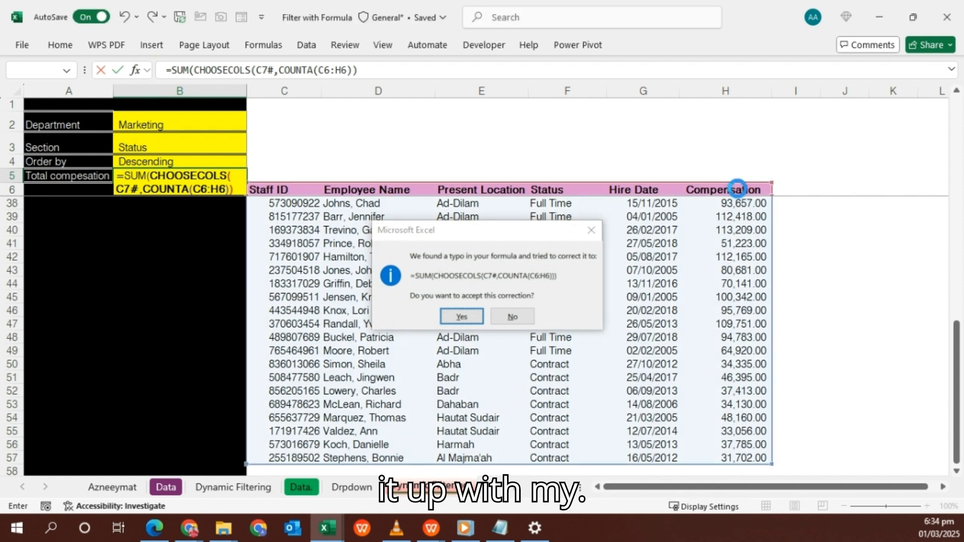
{"action": "key", "text": "Return"}
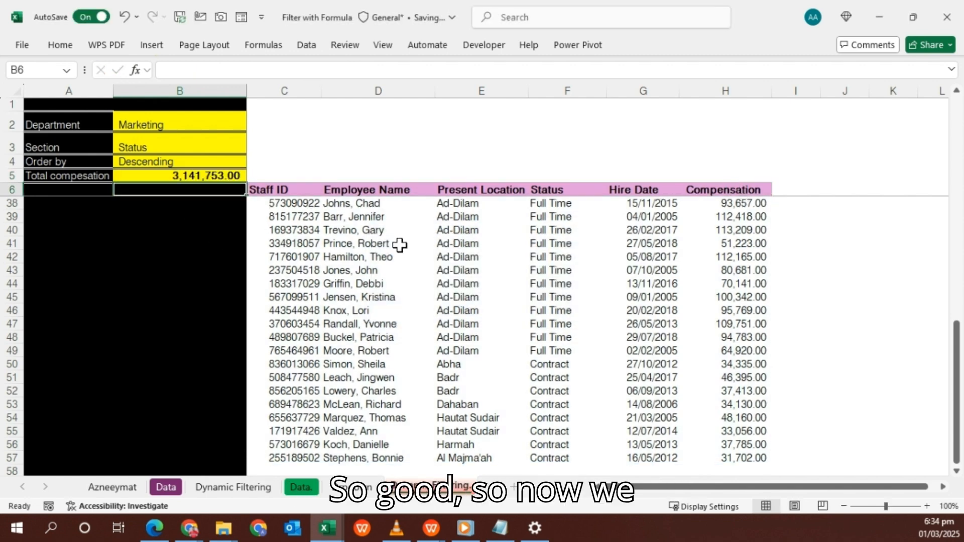
{"action": "scroll", "coordinate": [175, 191], "scroll_direction": "up", "scroll_amount": 2}
{"action": "scroll", "coordinate": [182, 212], "scroll_direction": "up", "scroll_amount": 9}
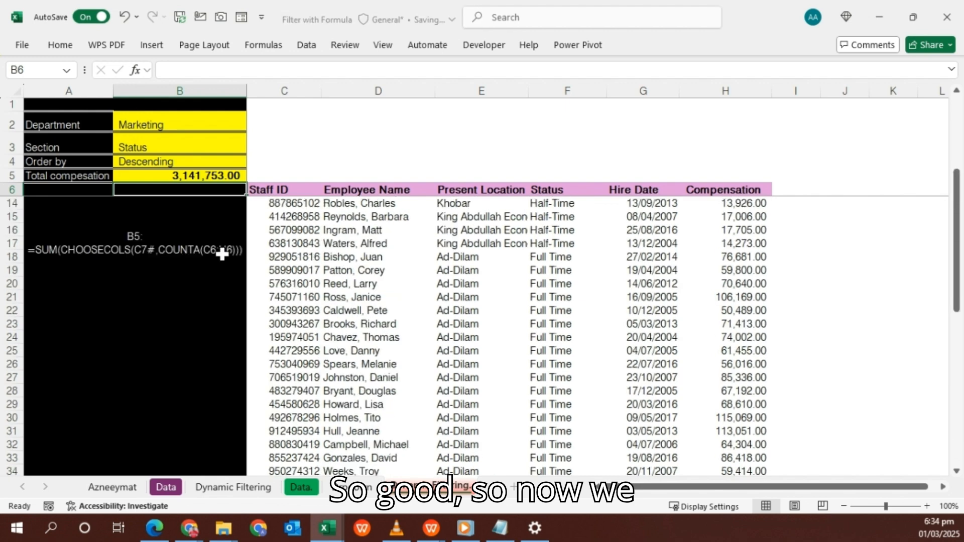